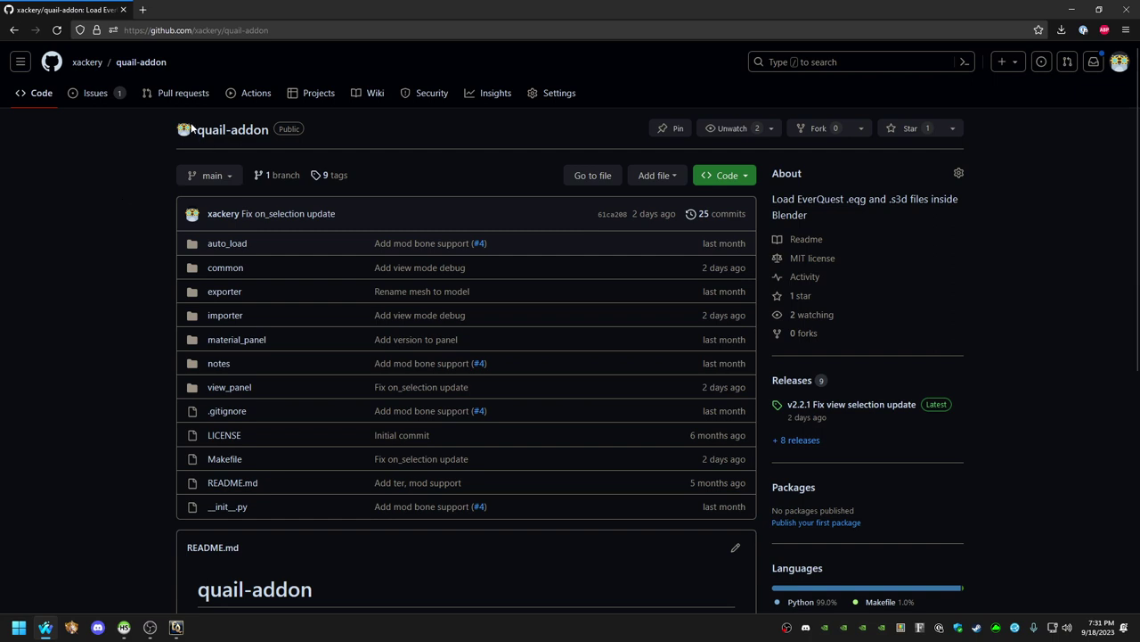
Highlight the full github.com/xackery/quail-addon web address in the browser's address bar.
left_click(162, 31)
left_click_drag(163, 32, 311, 34)
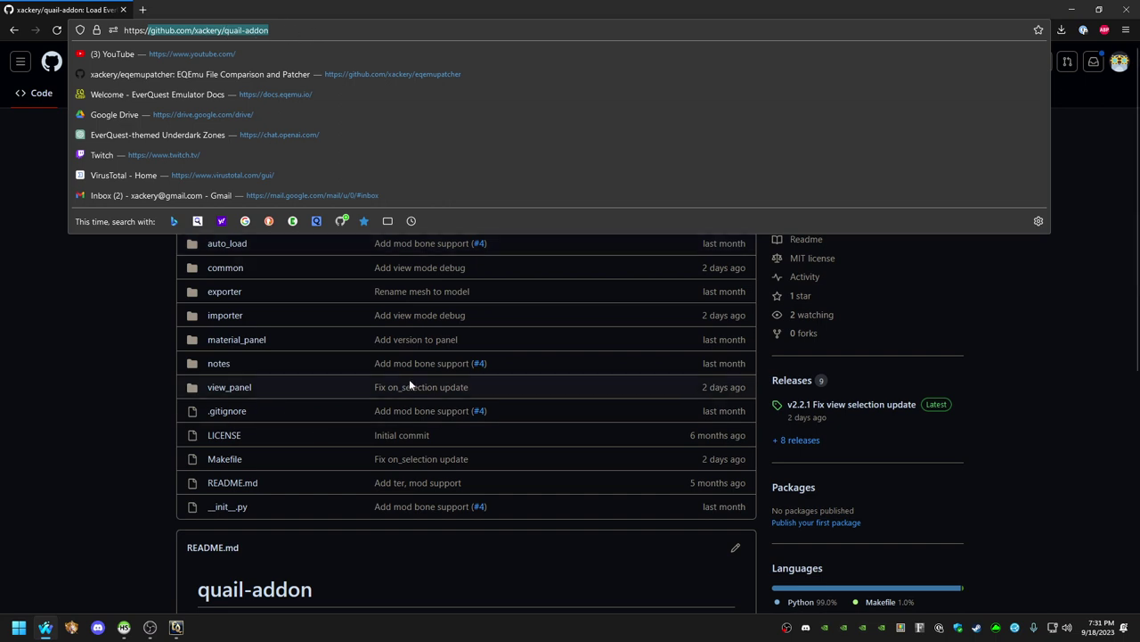
Download quail-2.2.1.zip from the v2.2.1 release assets on the repository's Releases page.
left_click(154, 386)
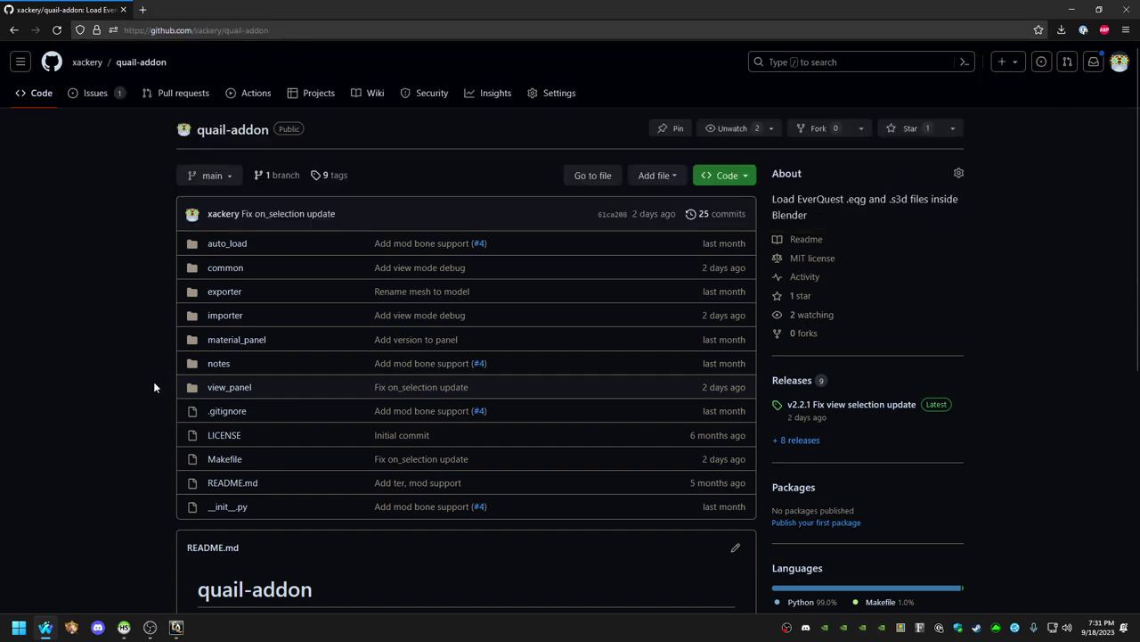
left_click(801, 383)
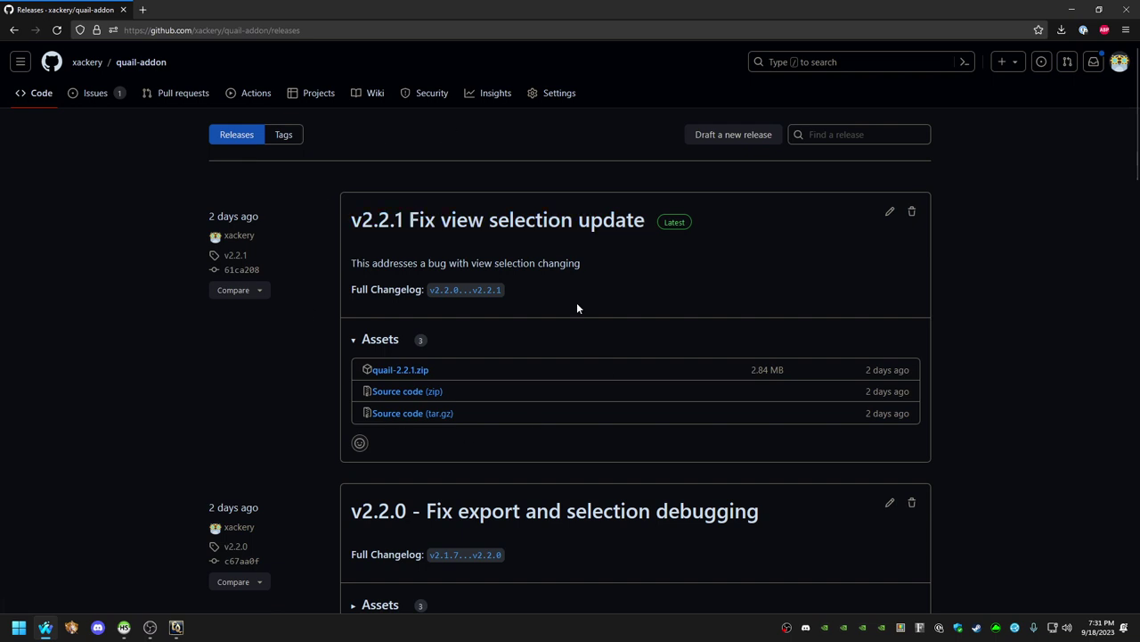
left_click(426, 371)
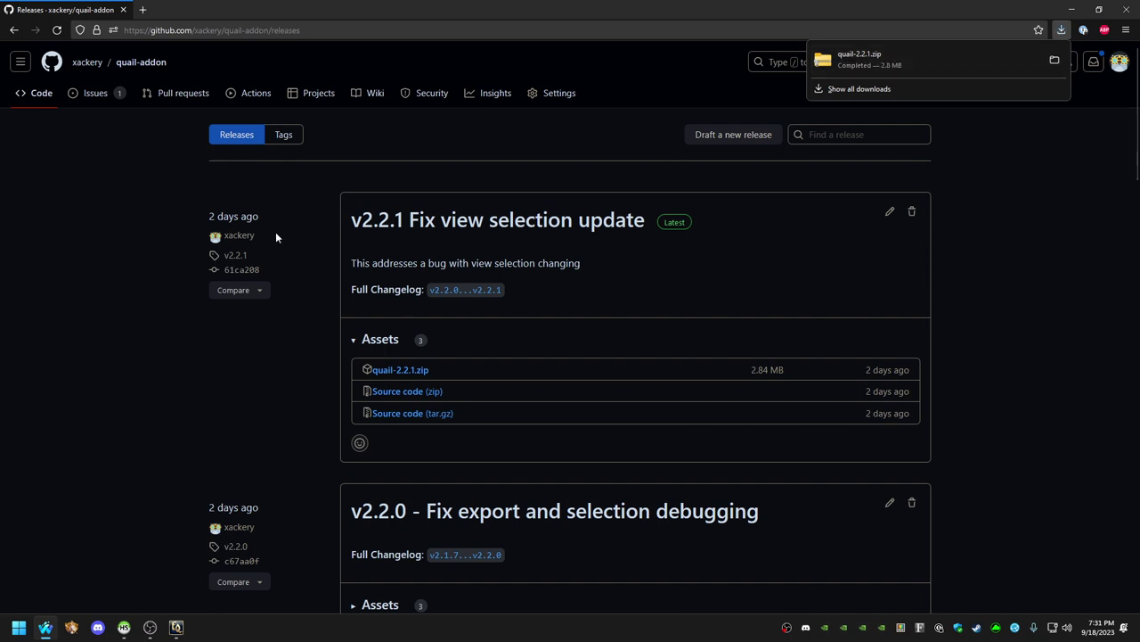
Launch Blender by searching 'blender' from the Windows Start menu.
left_click(19, 627)
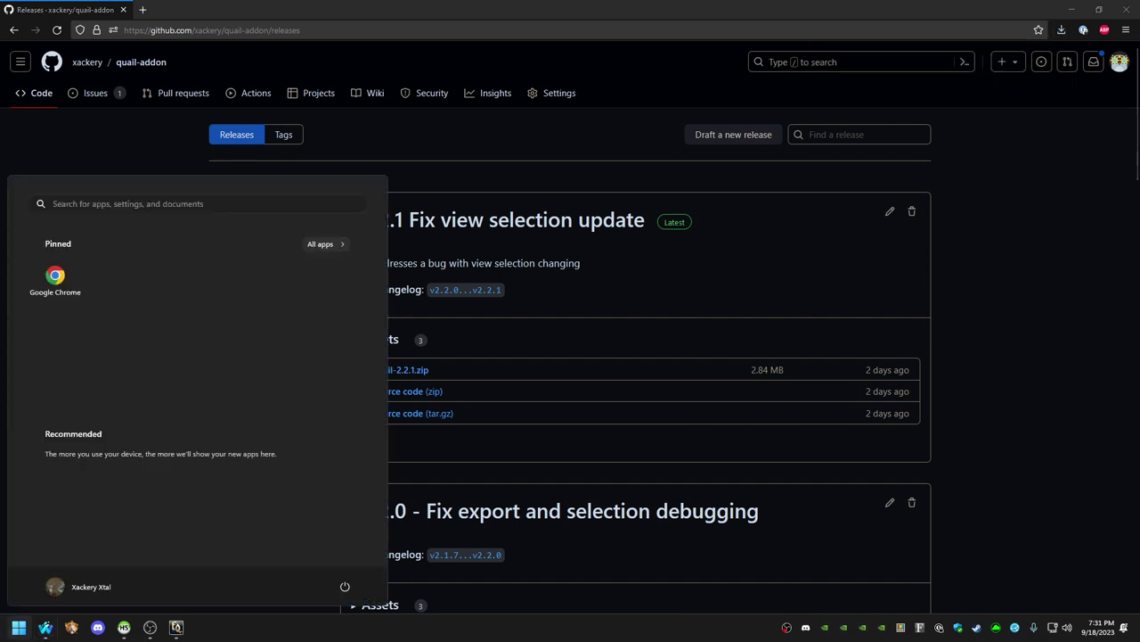
type("blender")
key("Return")
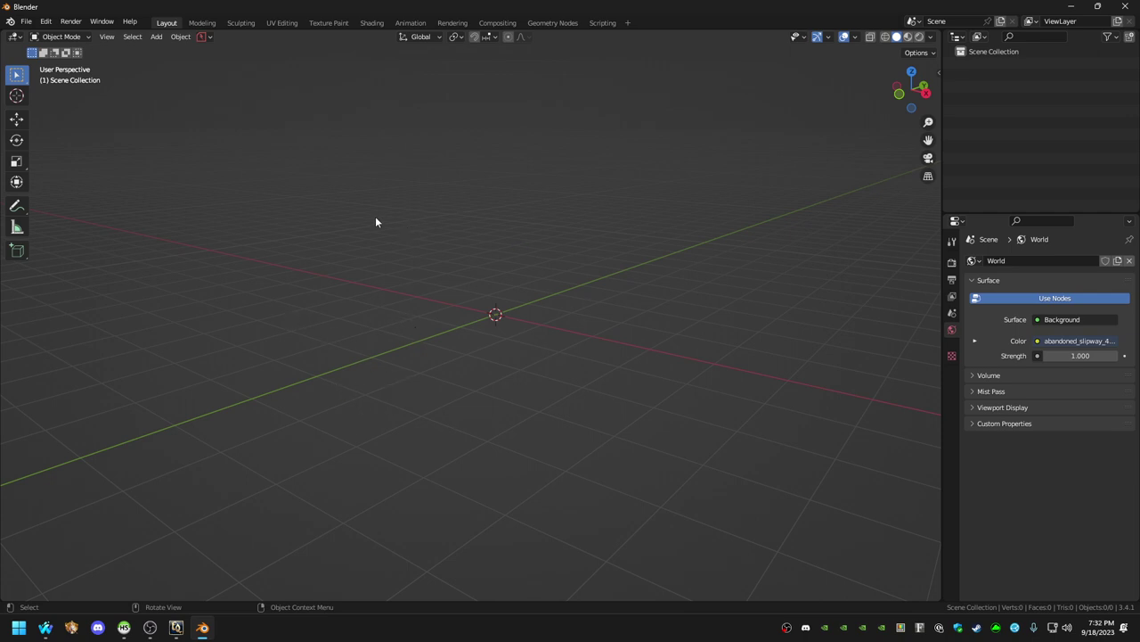
Install Downloads\quail-2.2.1.zip as an add-on, enable Import-Export: Quail, and close Preferences.
left_click(45, 21)
left_click(104, 190)
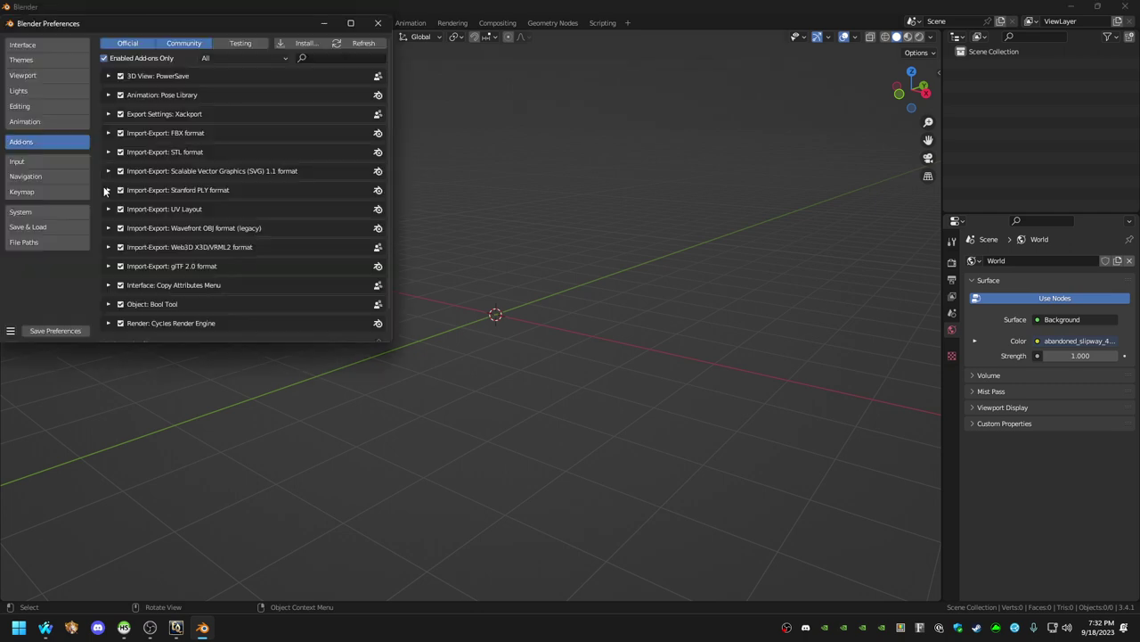
left_click_drag(170, 28, 384, 94)
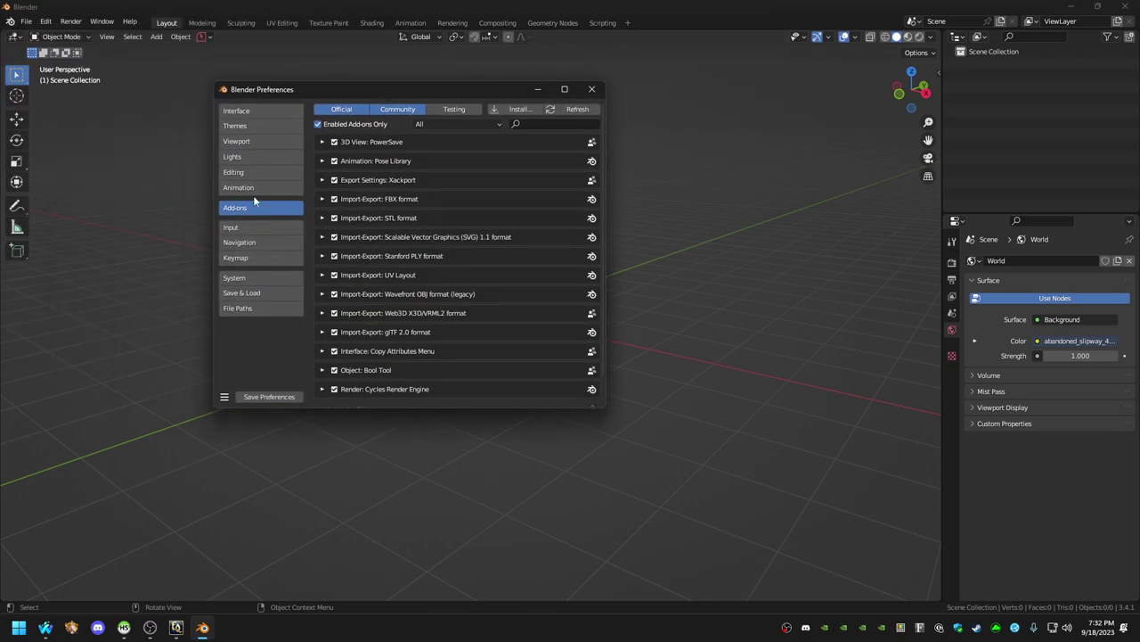
left_click(524, 108)
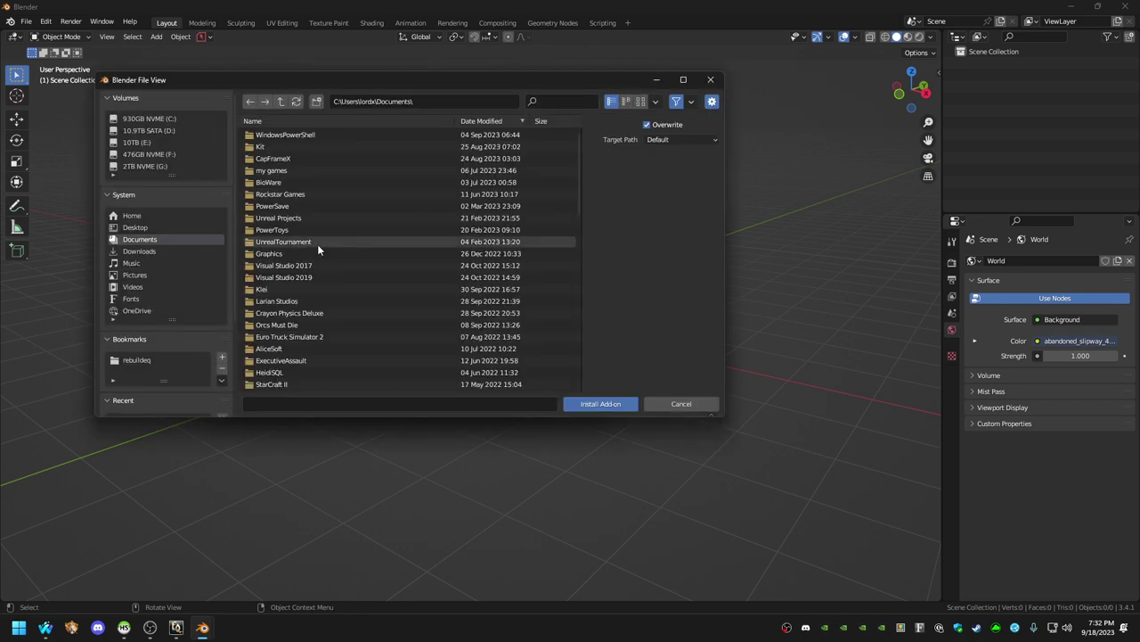
left_click(175, 251)
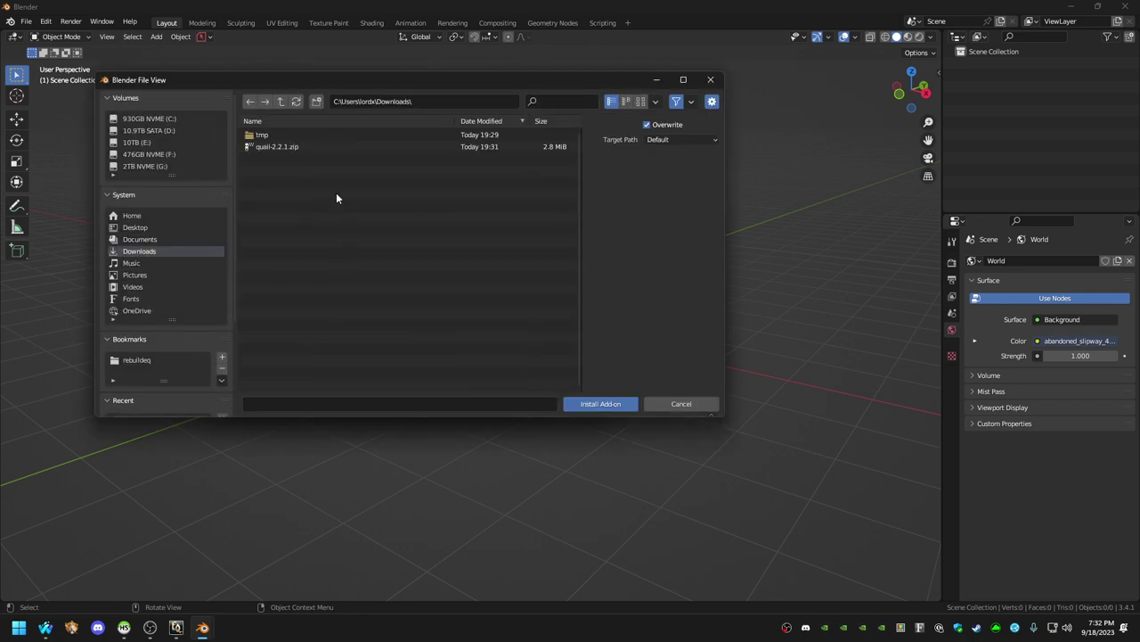
left_click(280, 147)
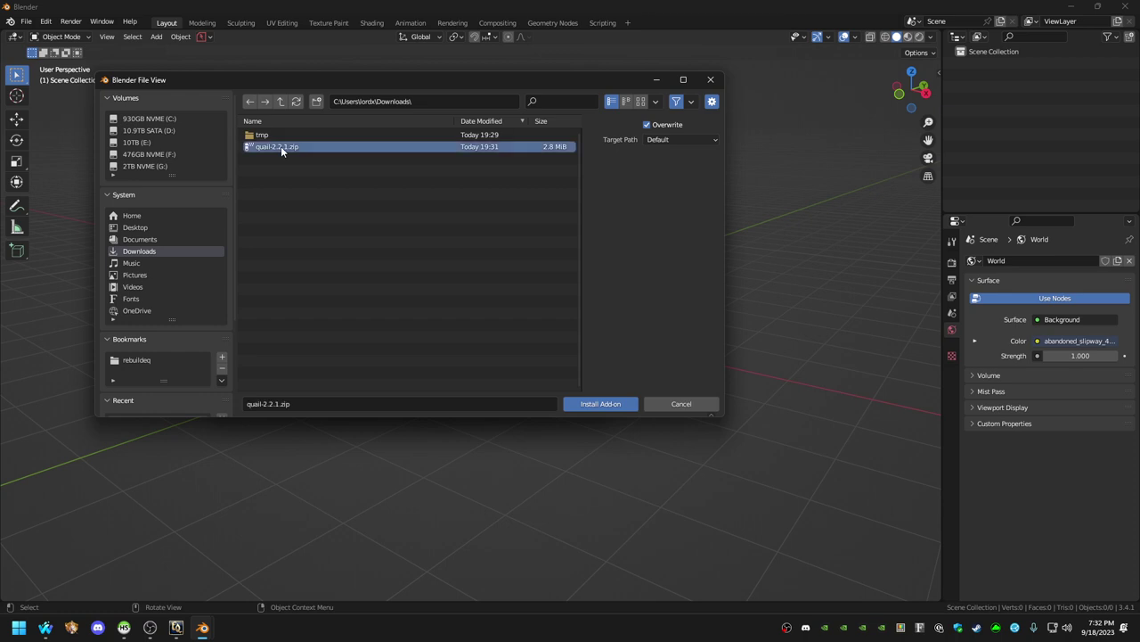
left_click(593, 402)
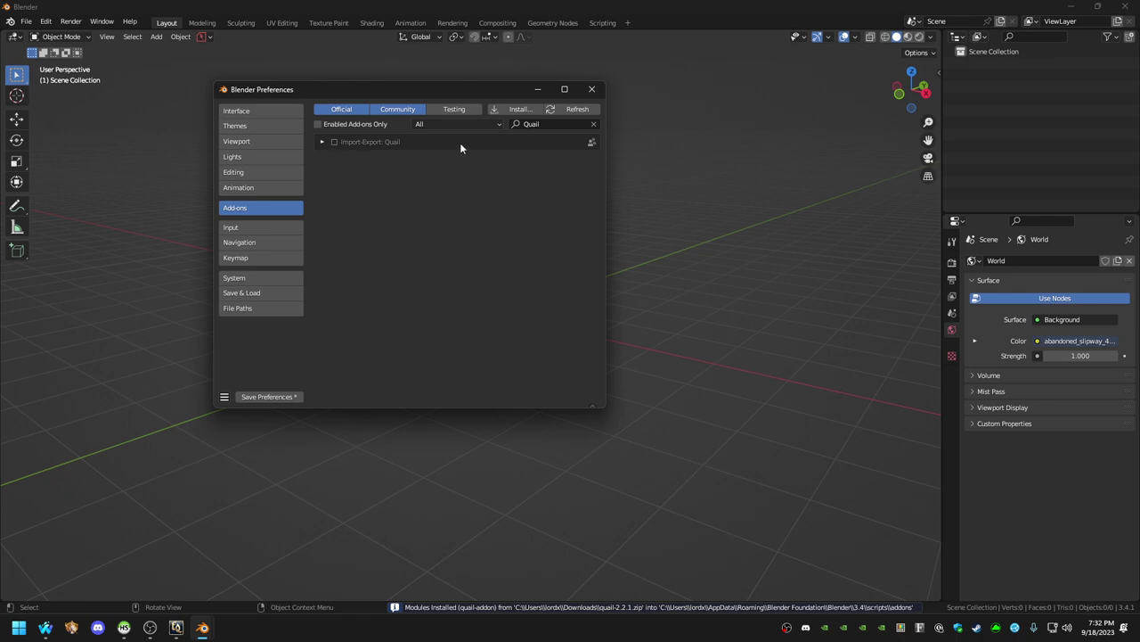
left_click(335, 142)
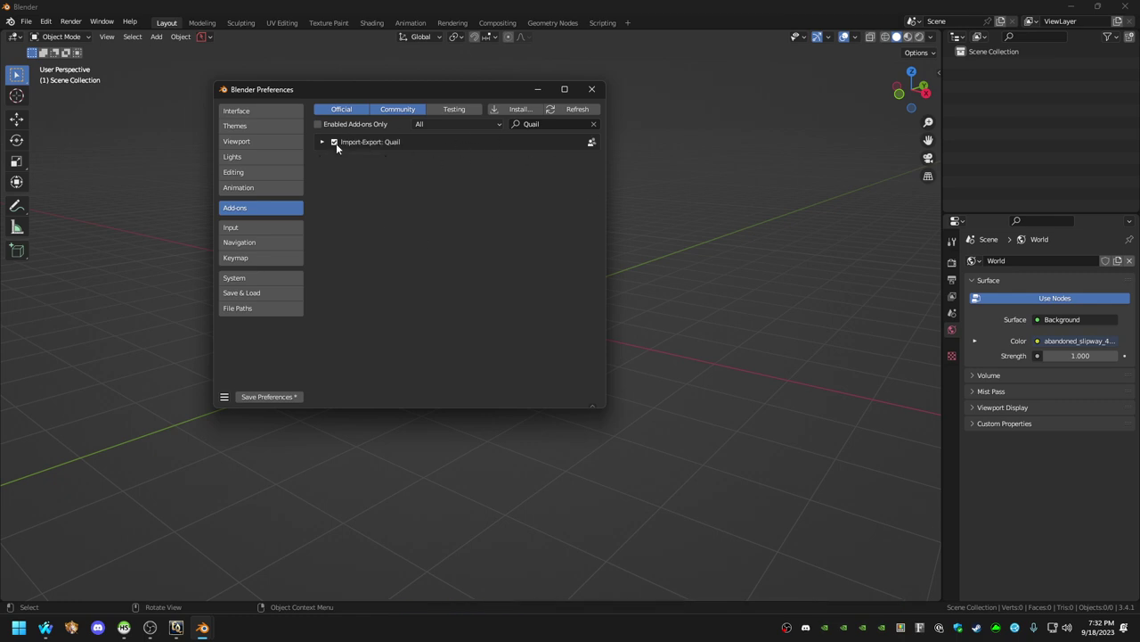
left_click(591, 90)
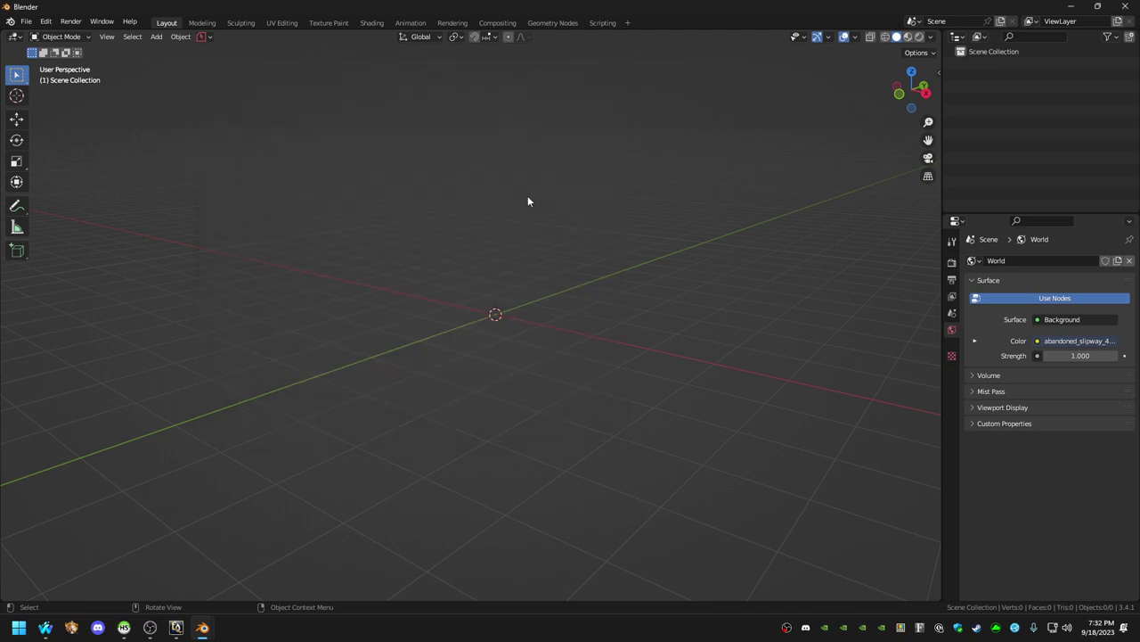
Show the viewport sidebar's EverQuest tab with the Quail 2.2.1 Fast Export panel.
key("n")
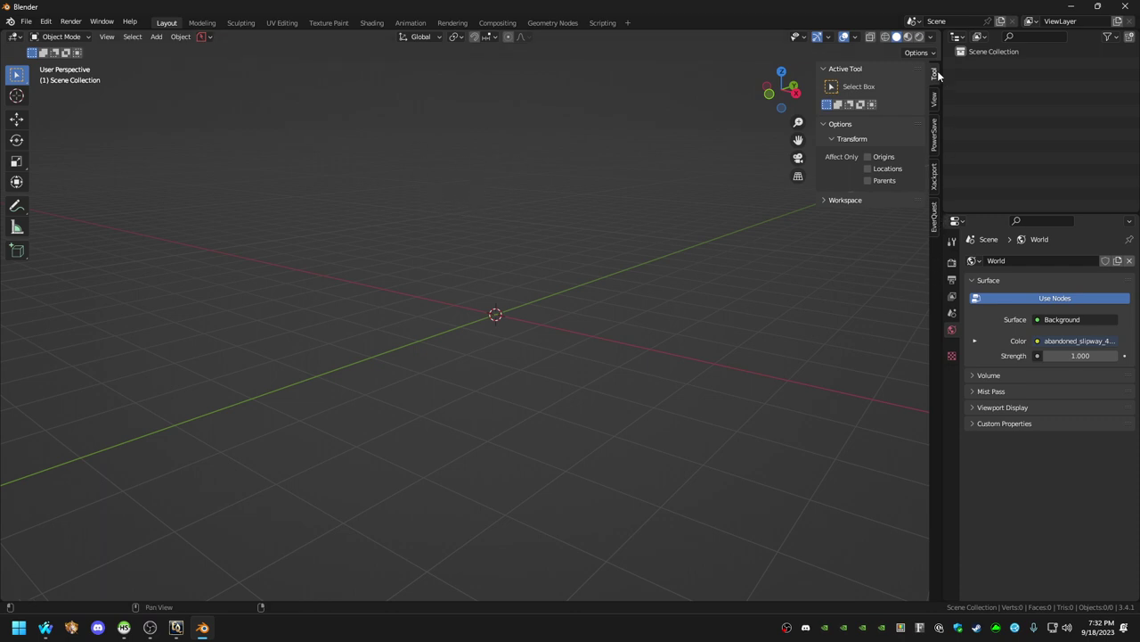
left_click(936, 226)
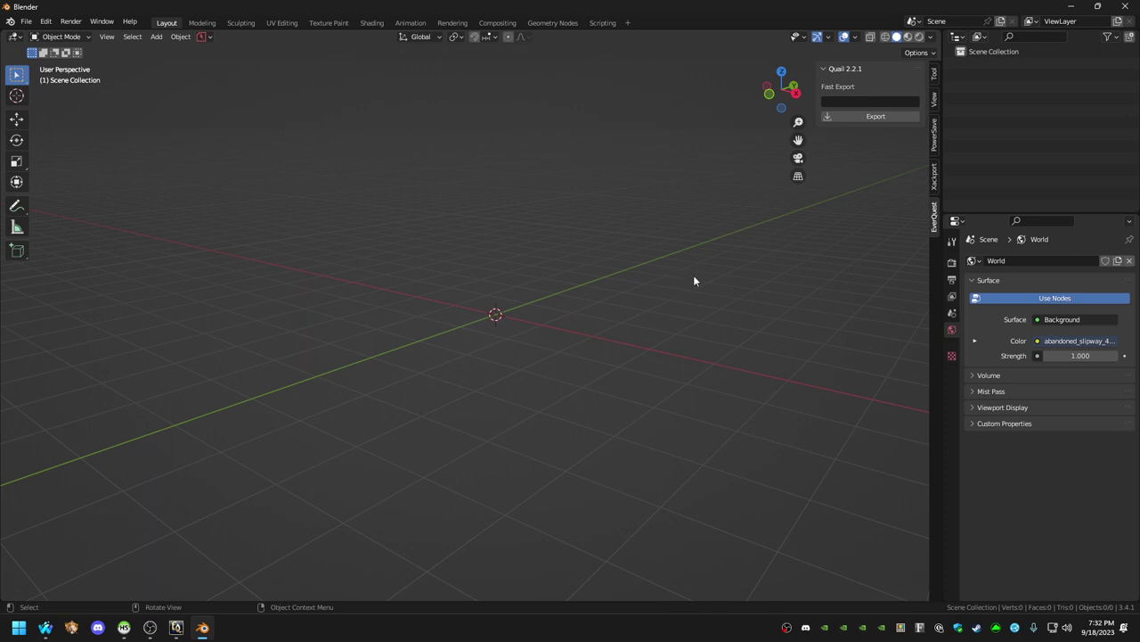
Import tbsequip.eqg from the rebuilded bookmark folder as an EverQuest Archive.
left_click(32, 24)
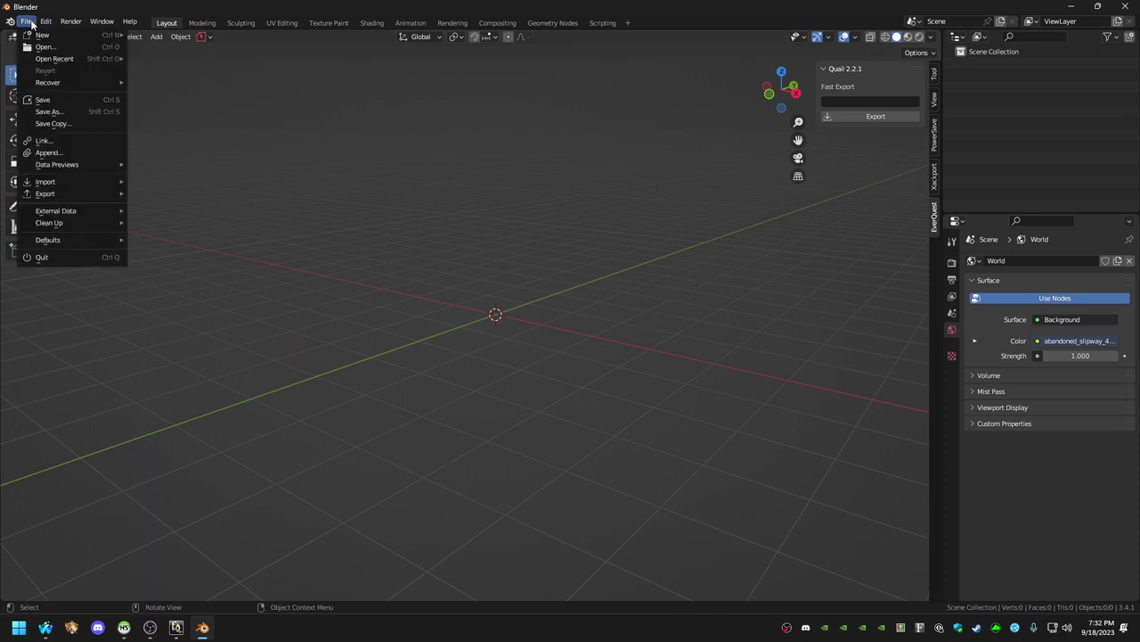
mouse_move(59, 184)
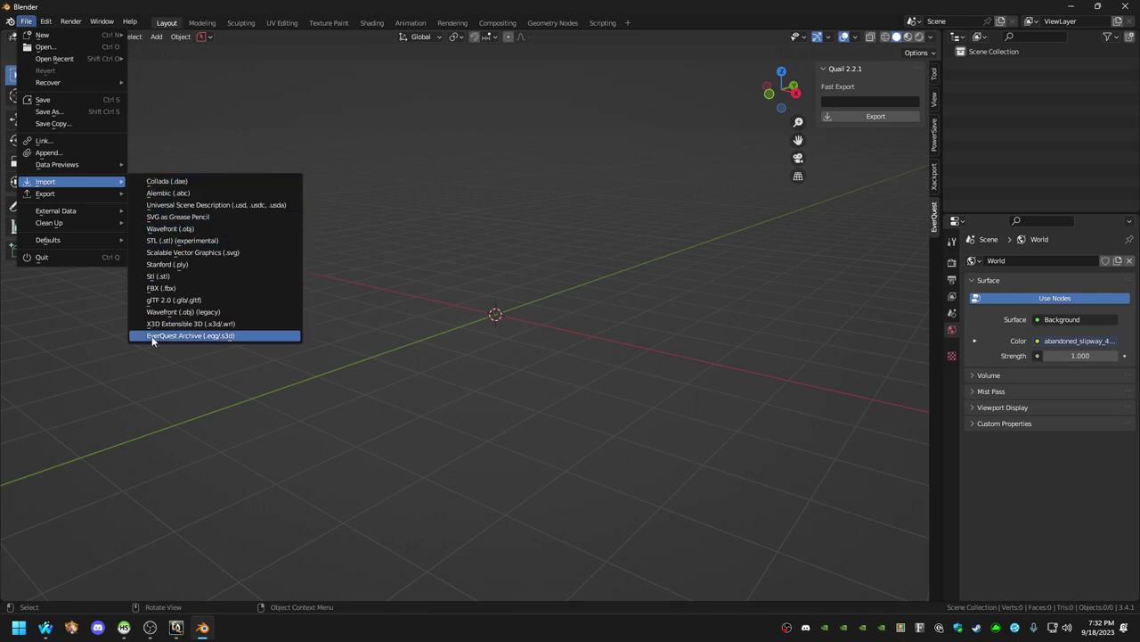
left_click(221, 335)
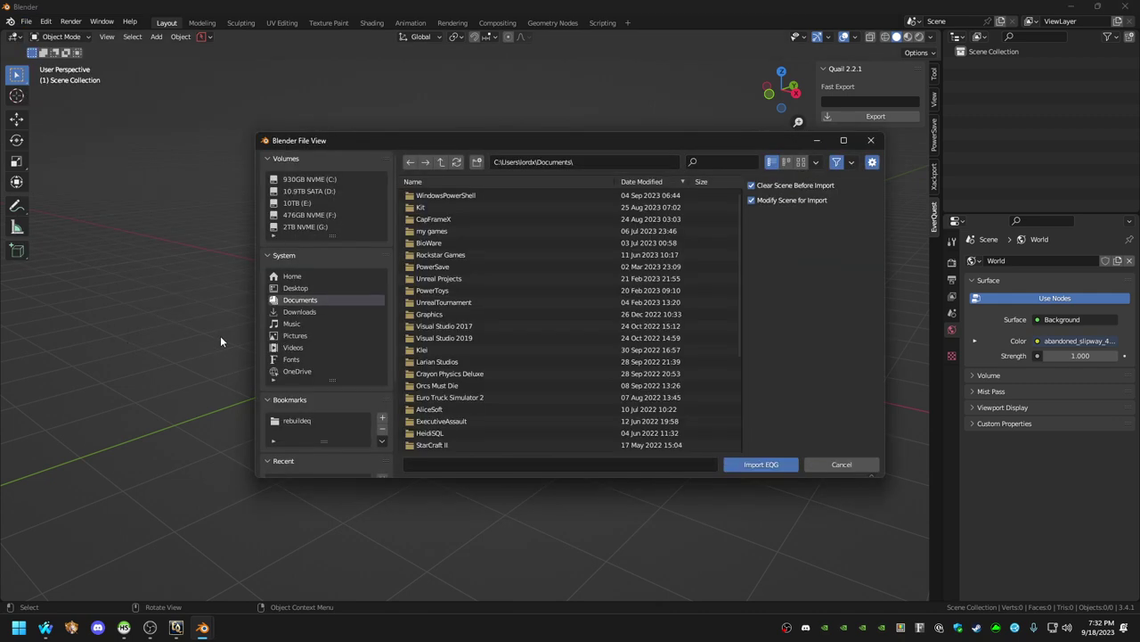
left_click(305, 420)
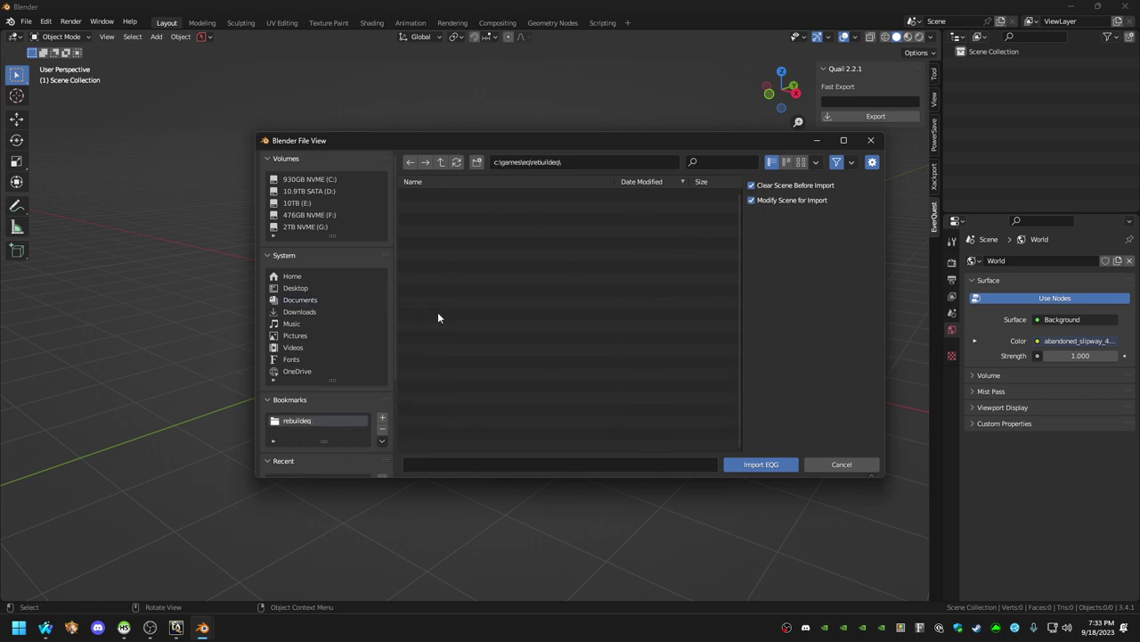
scroll(559, 320, "down", 8)
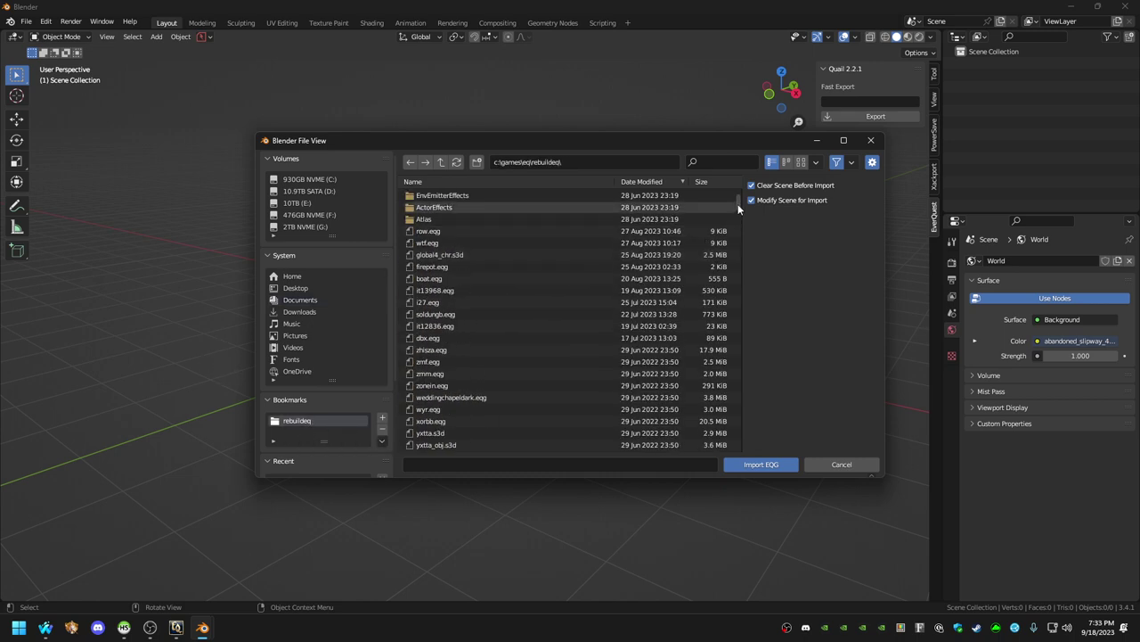
left_click_drag(738, 208, 743, 237)
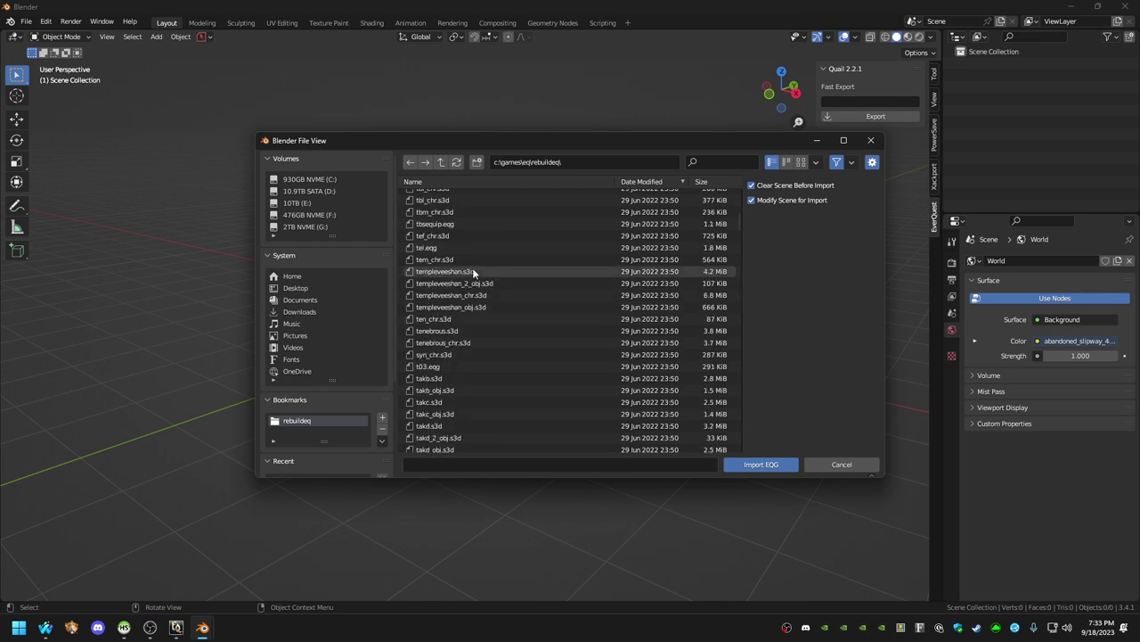
left_click(458, 223)
left_click(765, 464)
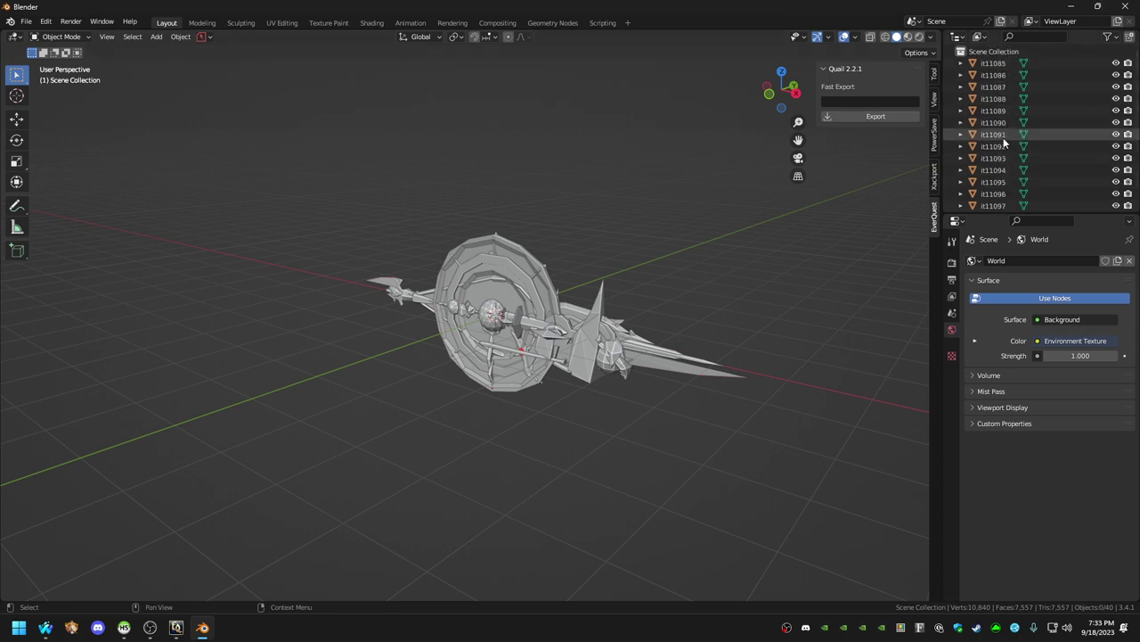
Switch the viewport to Material Preview shading to see the imported models' textures.
mouse_move(816, 159)
middle_mouse_down()
mouse_move(611, 219)
mouse_move(563, 324)
mouse_move(542, 210)
mouse_move(573, 241)
mouse_move(624, 219)
middle_mouse_up()
left_click(908, 36)
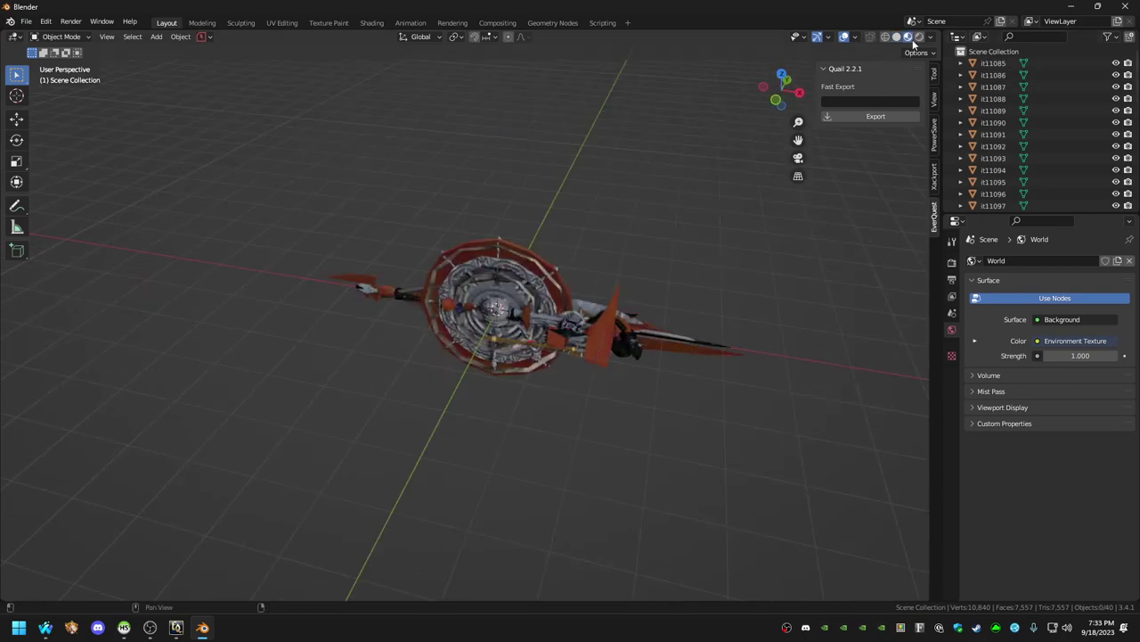
scroll(651, 346, "up", 4)
middle_click_drag(650, 346, 677, 303)
Isolate it11085 in Local View and orbit around it.
left_click(1058, 64)
key("KP_Divide")
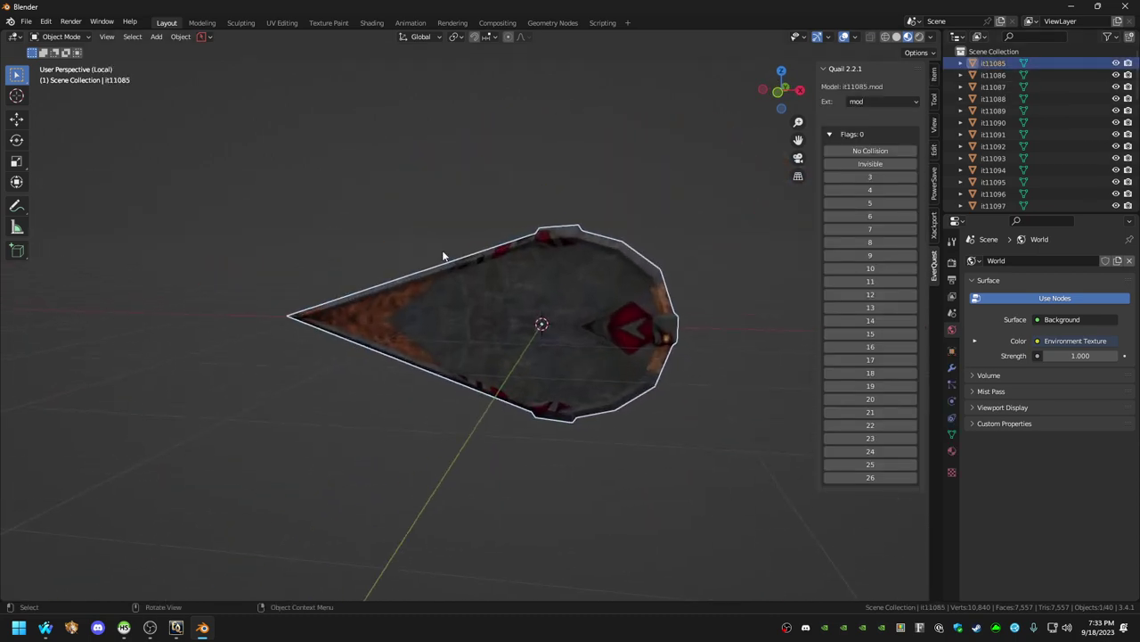
middle_click_drag(501, 290, 270, 315)
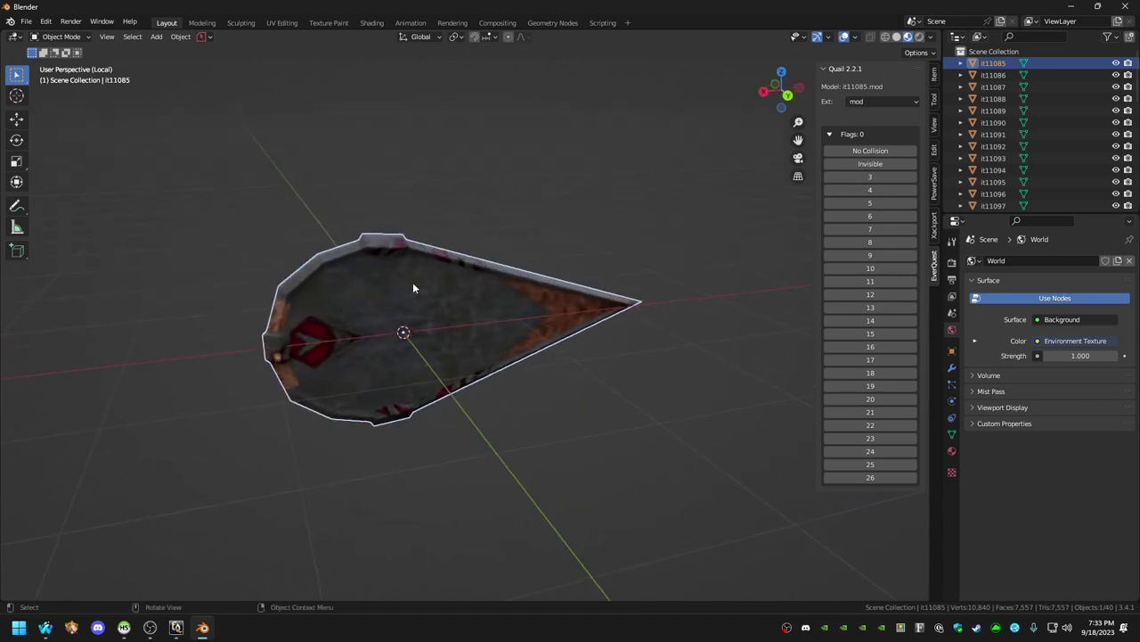
Enter Edit Mode on it11085 and check the upper, middle and lower faces' Quail flags.
key("Tab")
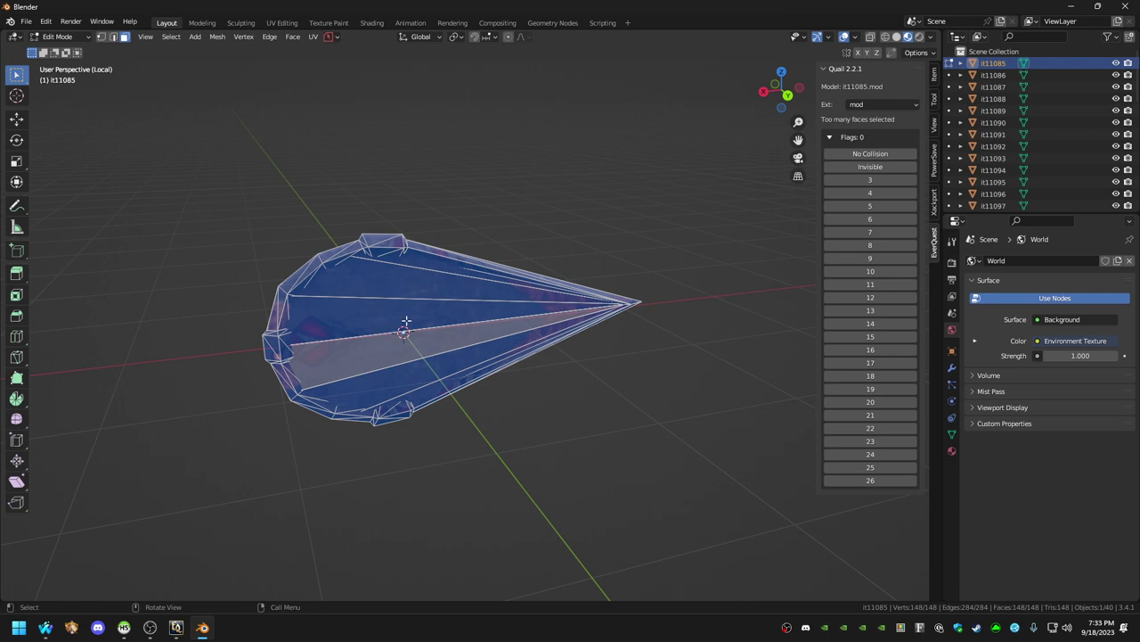
left_click(385, 280)
left_click(356, 313)
left_click(359, 364)
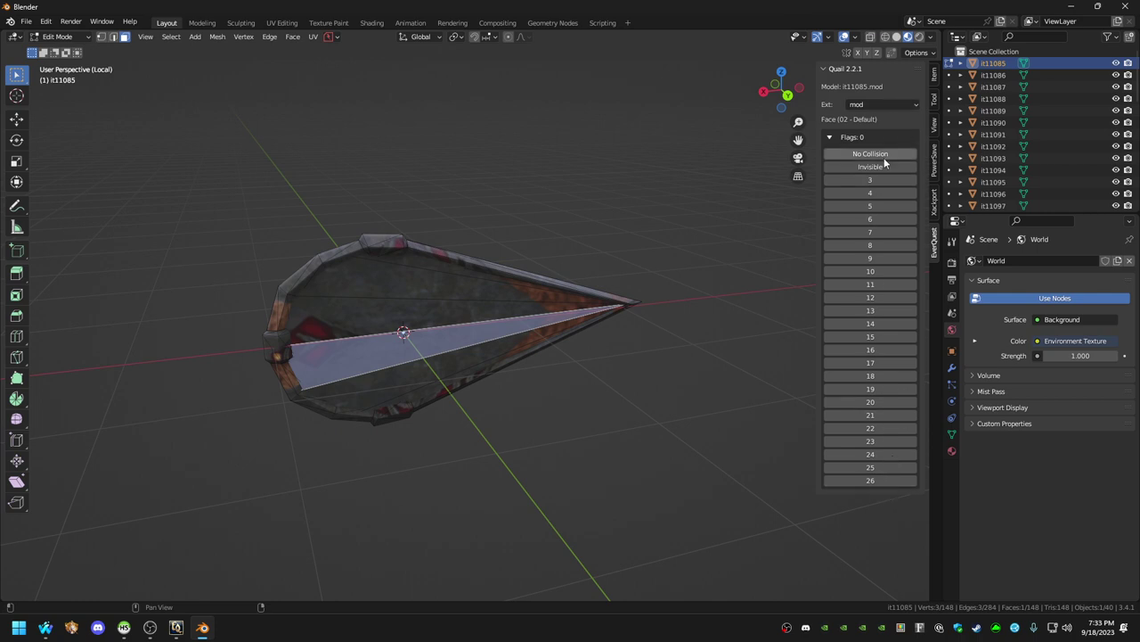
left_click(441, 302)
left_click(429, 284)
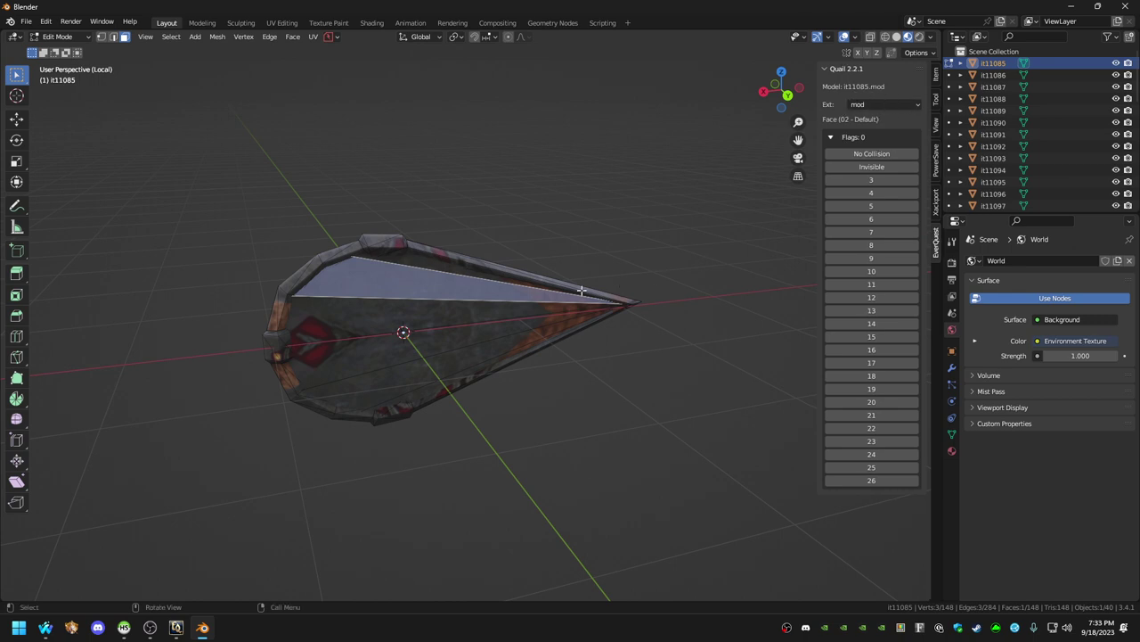
key("n")
key("n")
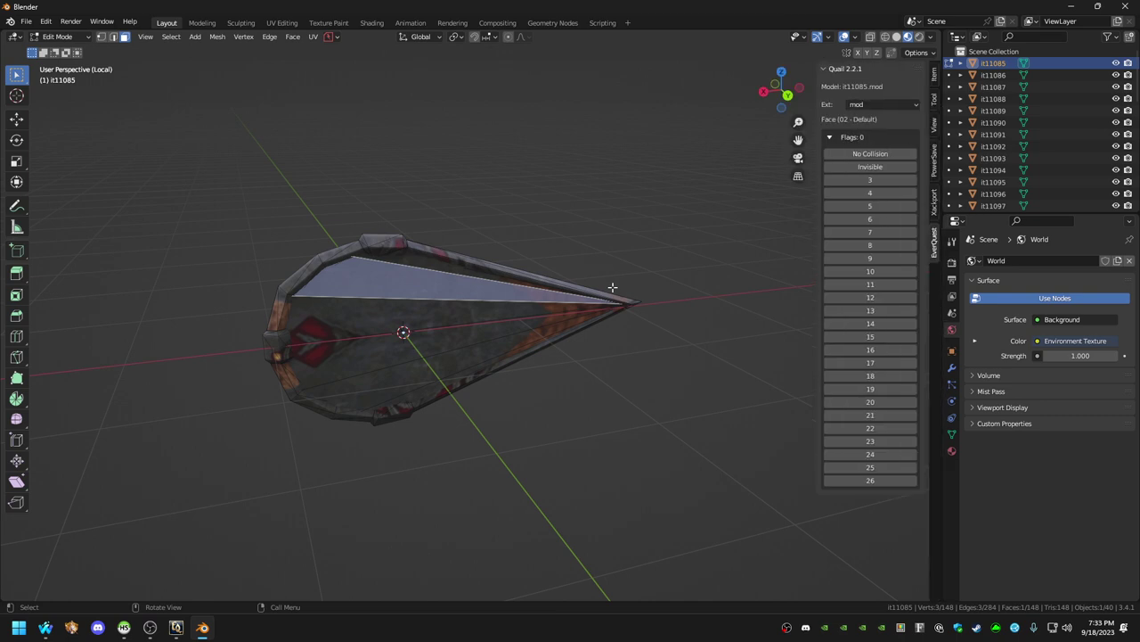
Read the flags of the lower front, small top, large upper and lower-middle triangular faces.
key("n")
left_click(419, 326)
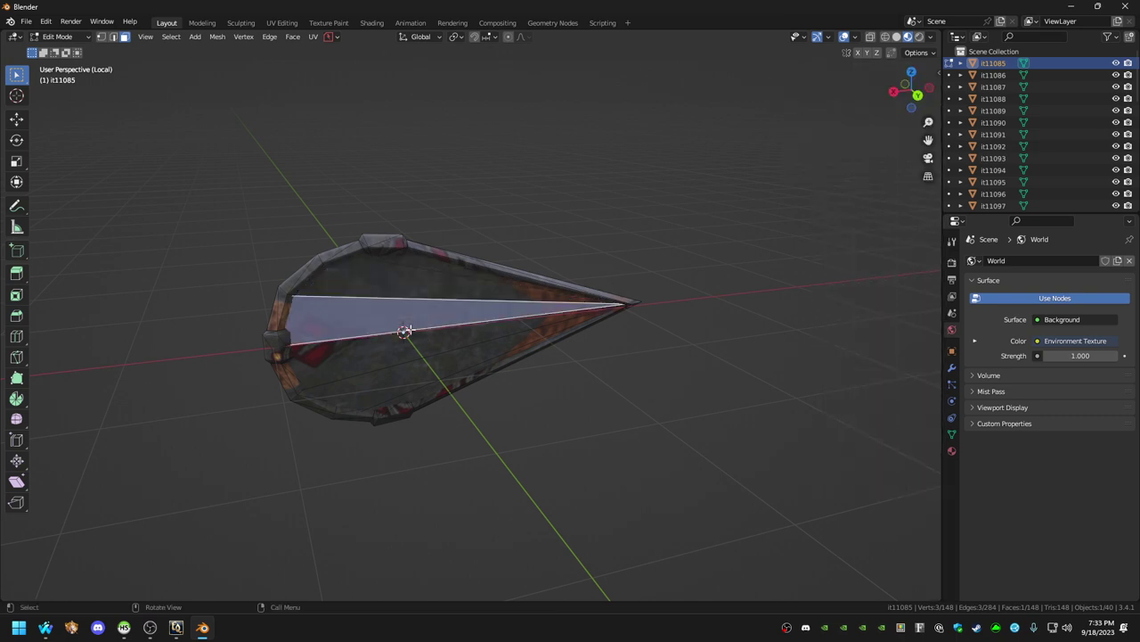
key("n")
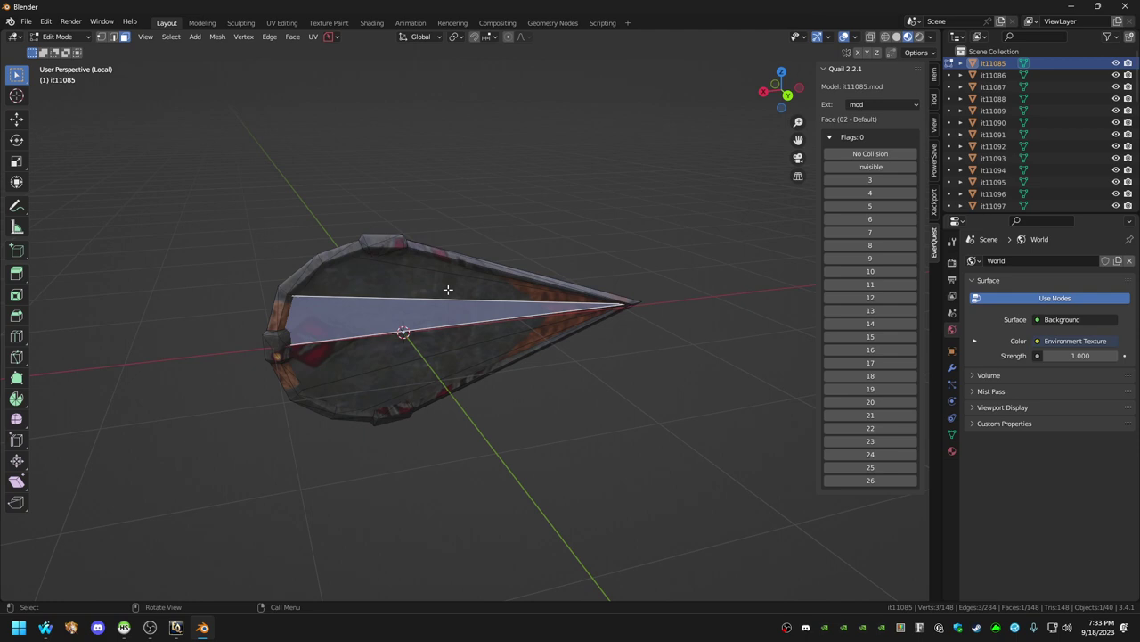
left_click(417, 257)
left_click(393, 245)
left_click(390, 294)
left_click(380, 328)
Return to Object Mode and export it11085 as untitled.eqg into Downloads, which fails.
key("n")
key("Tab")
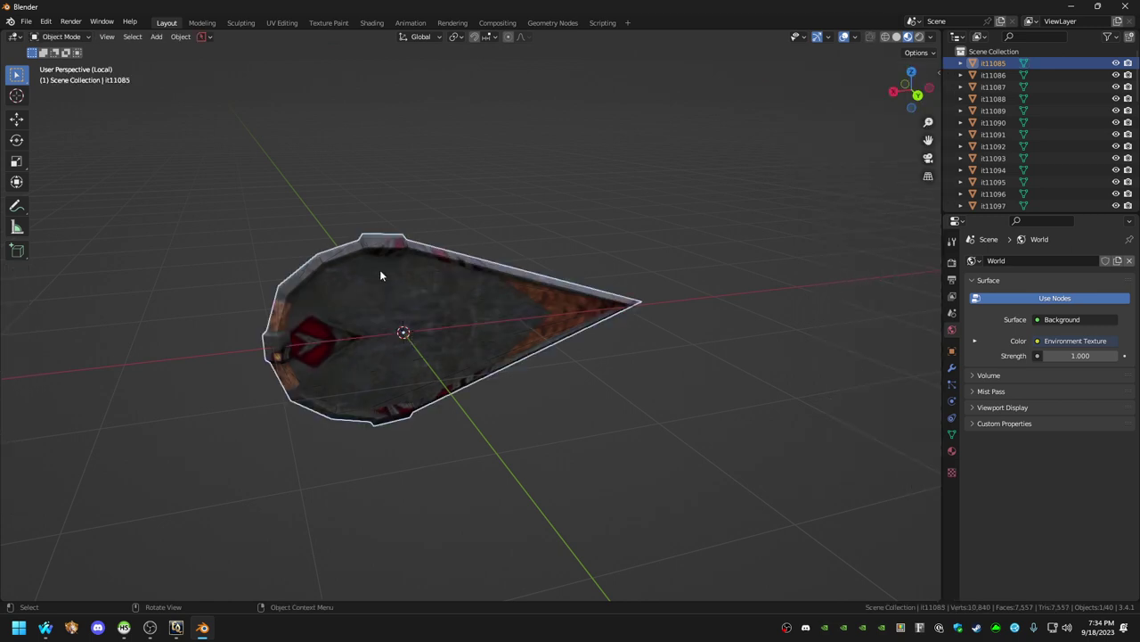
left_click(26, 20)
mouse_move(77, 194)
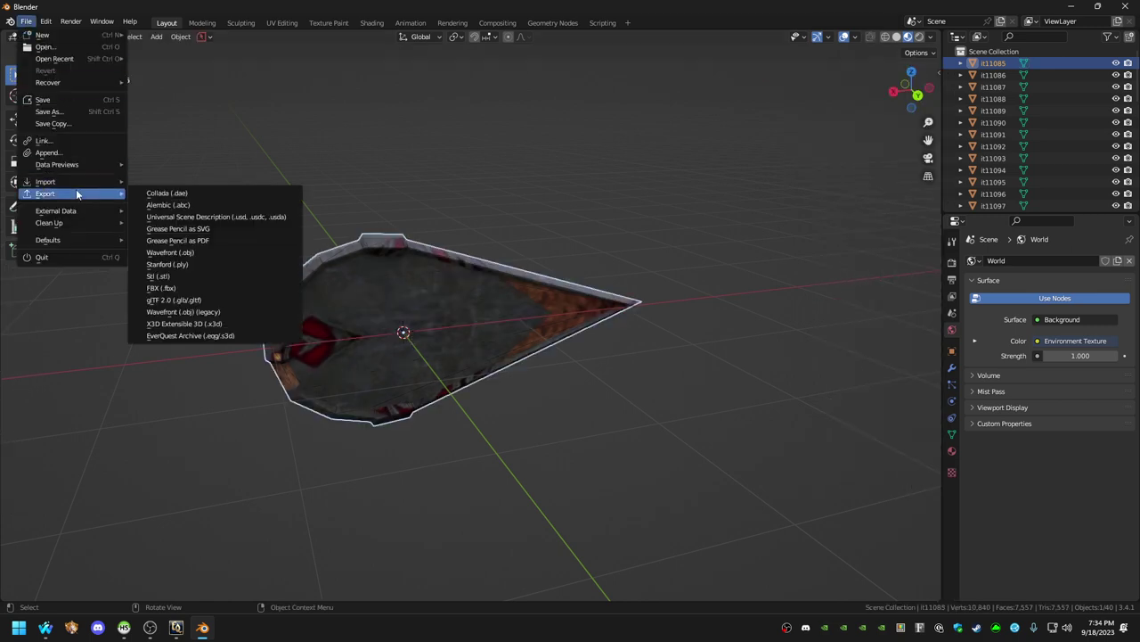
left_click(206, 335)
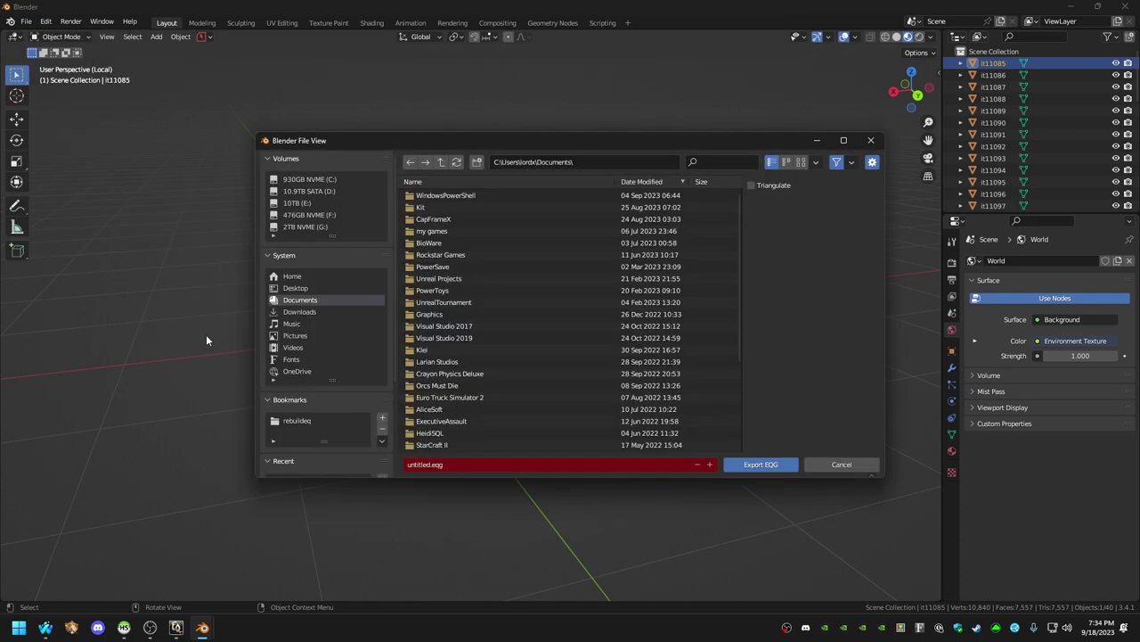
left_click(495, 464)
left_click(324, 311)
left_click(476, 462)
left_click(453, 464)
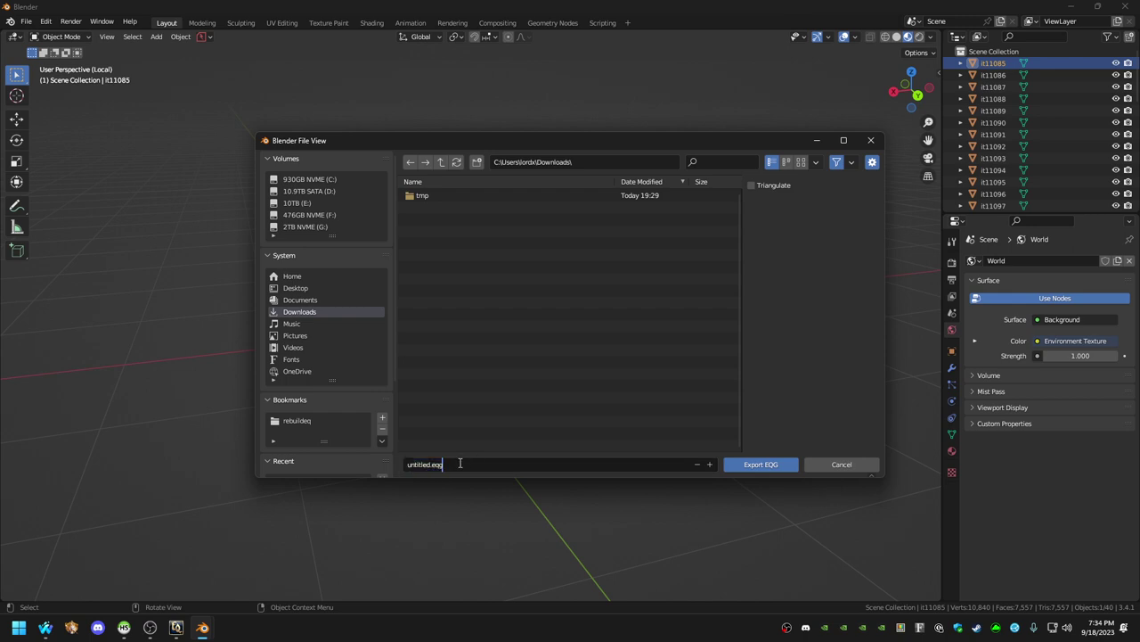
left_click(761, 464)
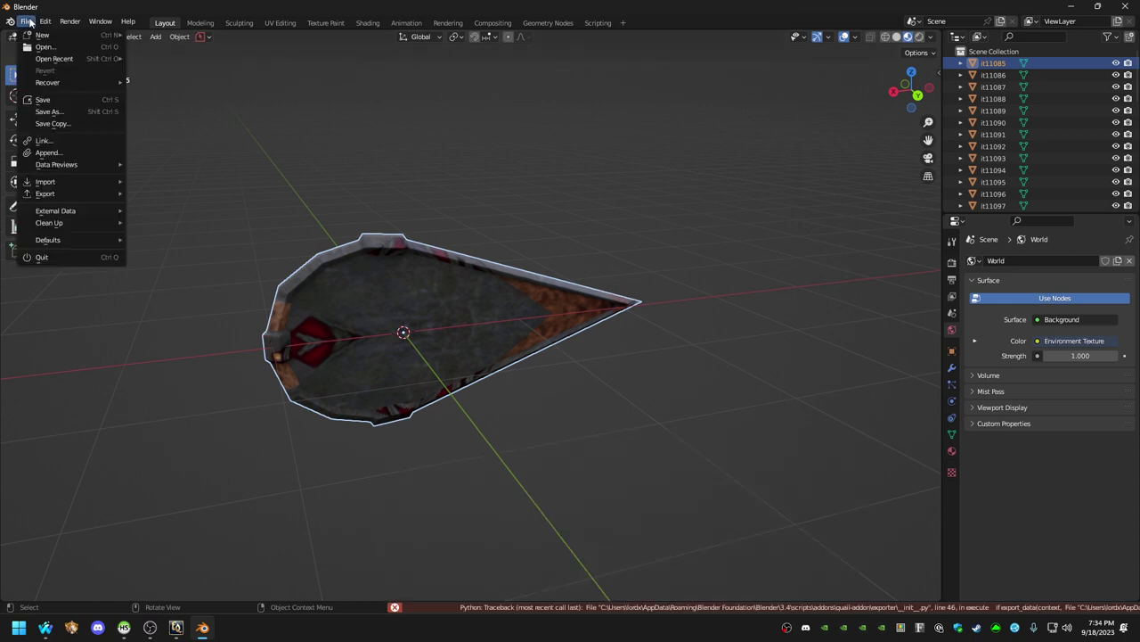
Start a new General scene, discarding unsaved changes.
mouse_move(43, 33)
left_click(164, 35)
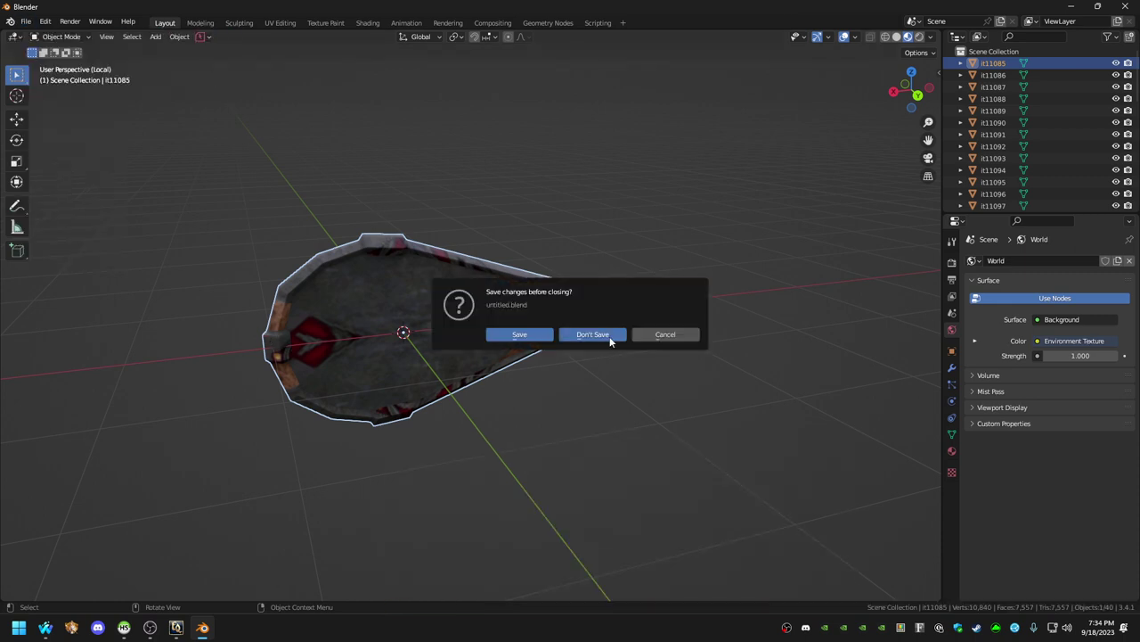
left_click(586, 335)
Add a mesh cube and make it visible again in the outliner.
key("shift+a")
mouse_move(448, 329)
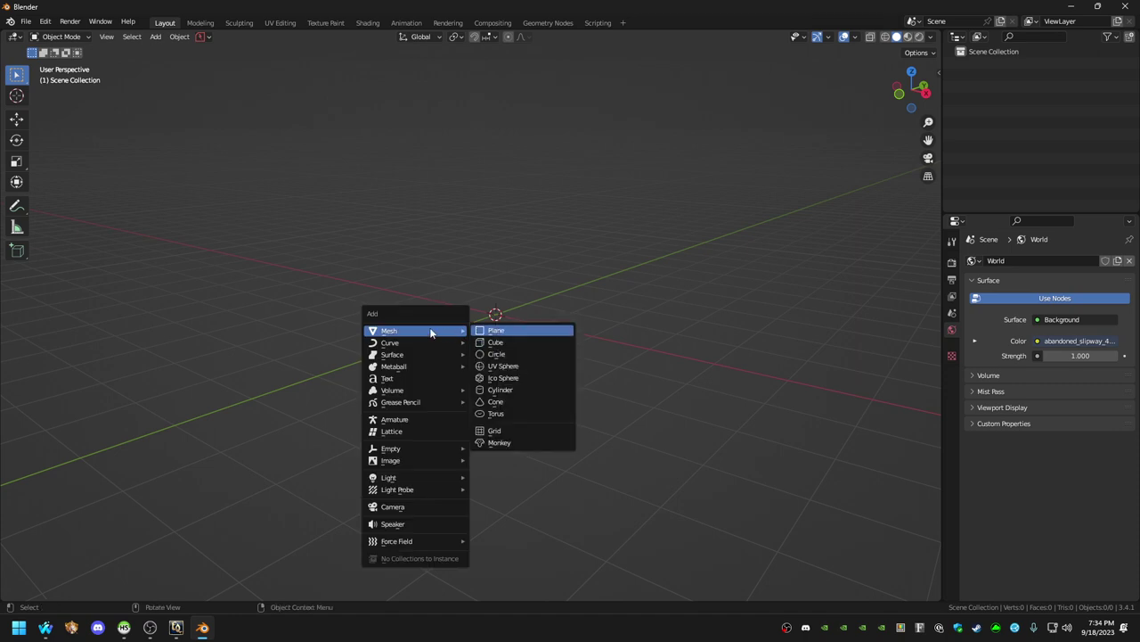
left_click(495, 343)
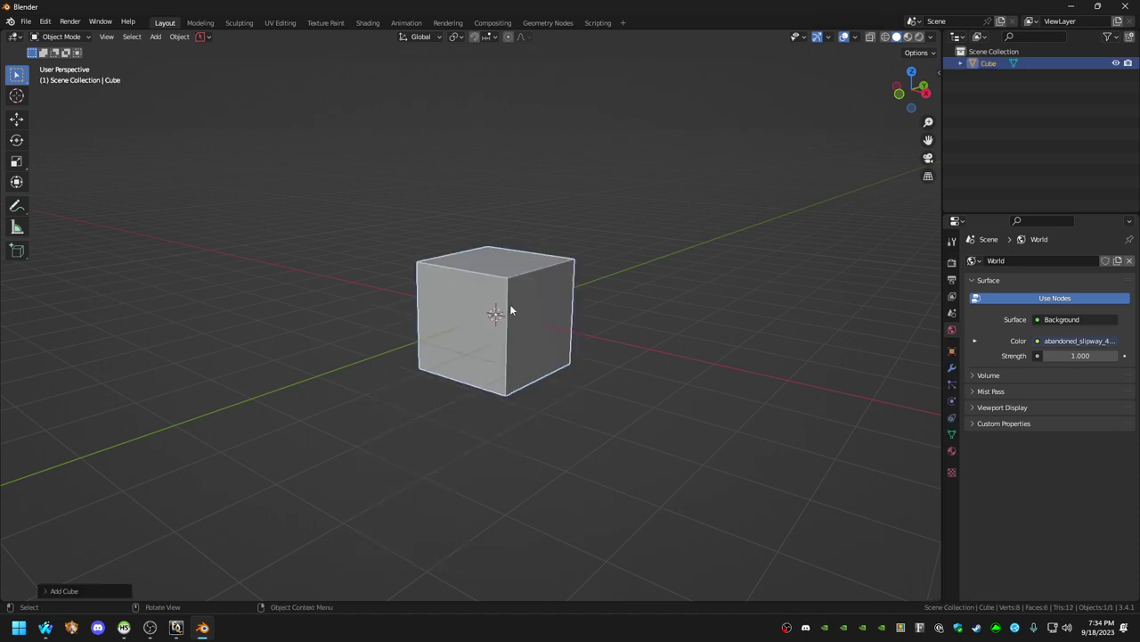
key("Delete")
key("x")
left_click(511, 306)
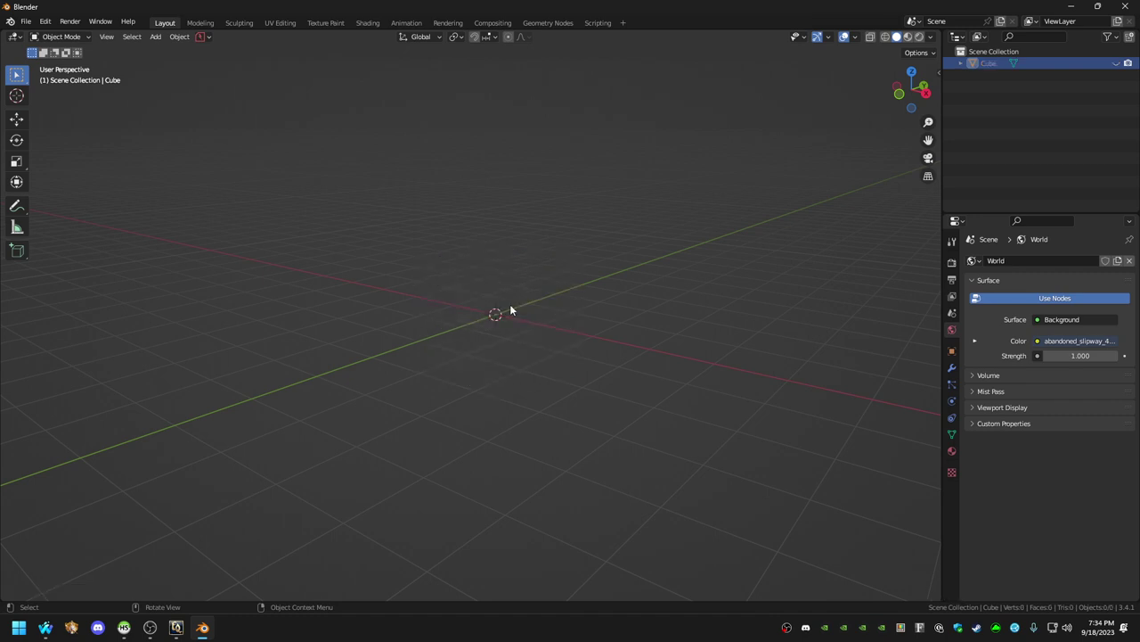
left_click(1116, 62)
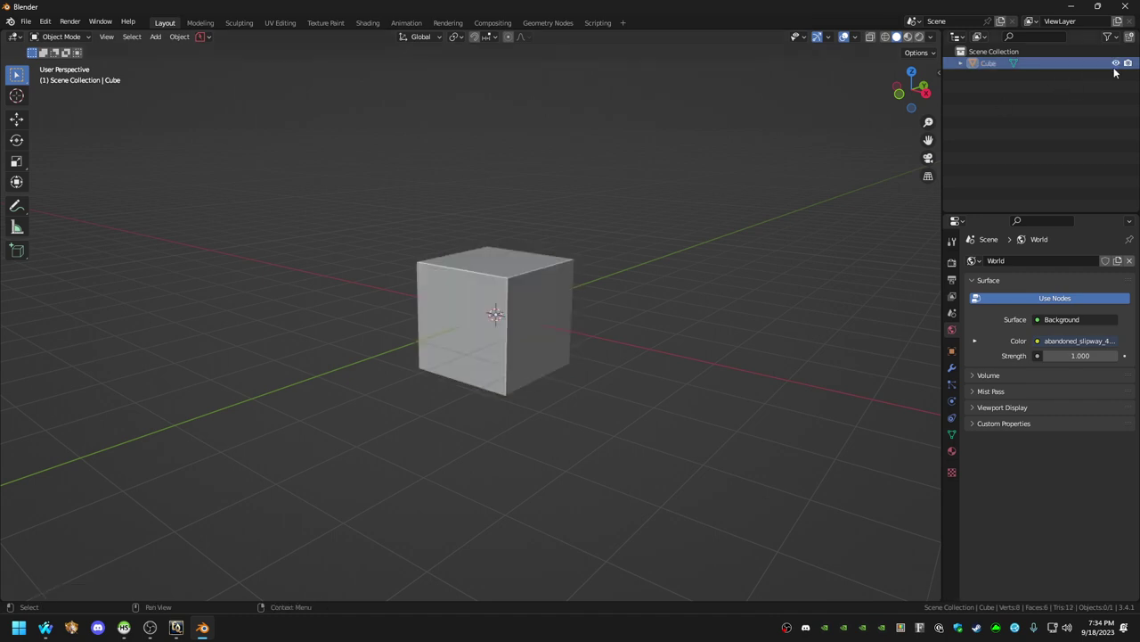
Select the cube and raise it 1 m along the Z axis.
key("a")
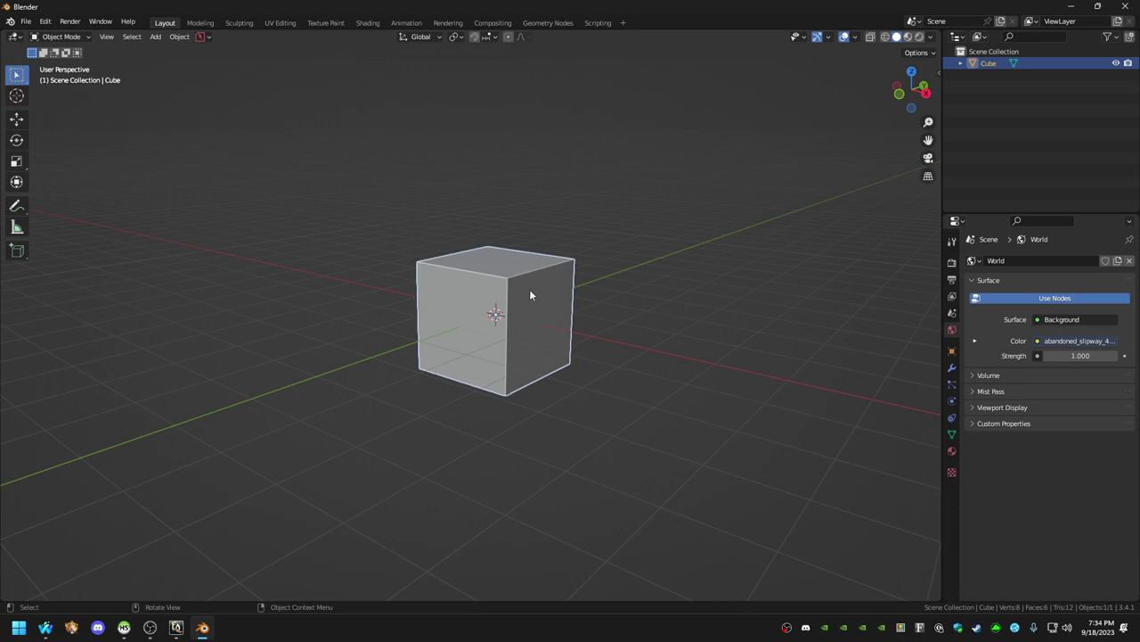
key("g")
key("z")
key("1")
key("Return")
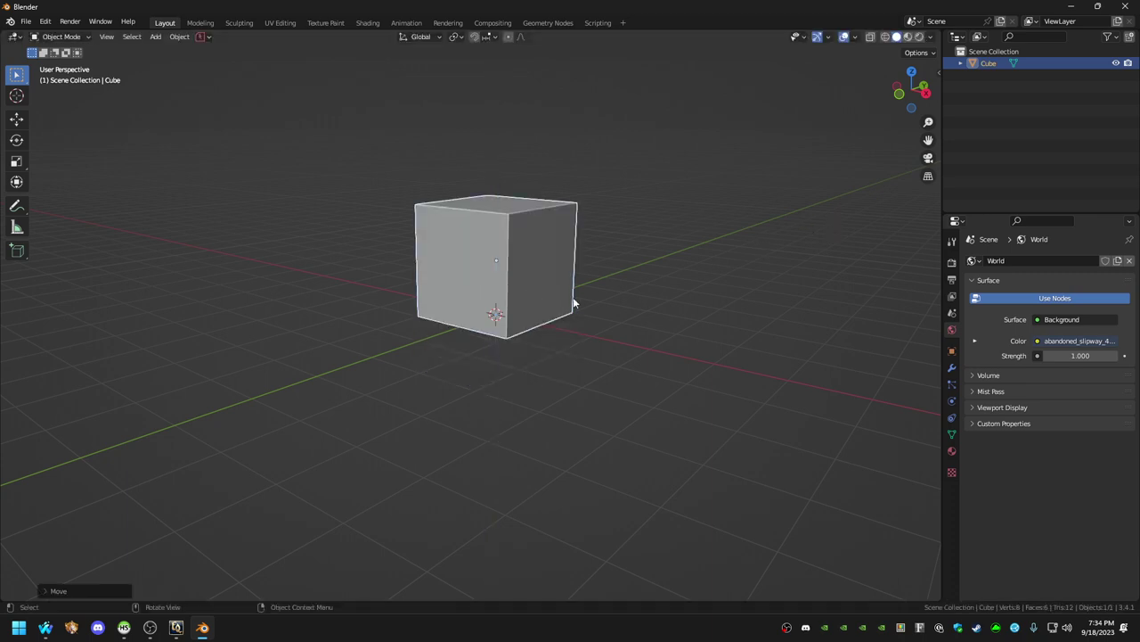
left_click(26, 22)
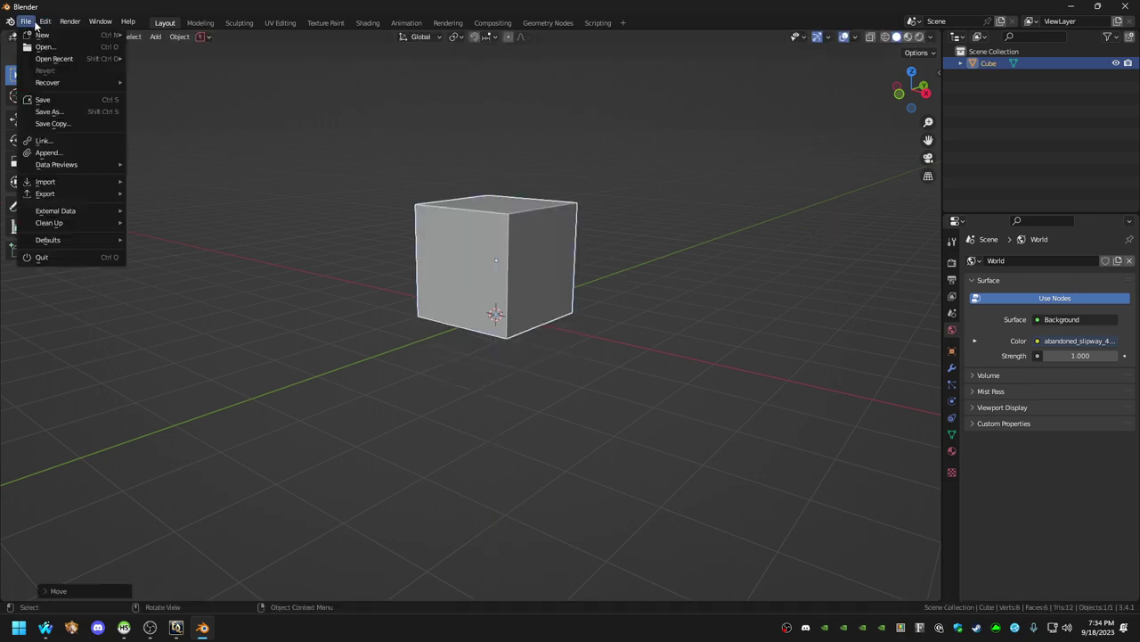
Export the cube as untitled.eqg to Downloads, which fails with a Quail no-materials error.
mouse_move(57, 194)
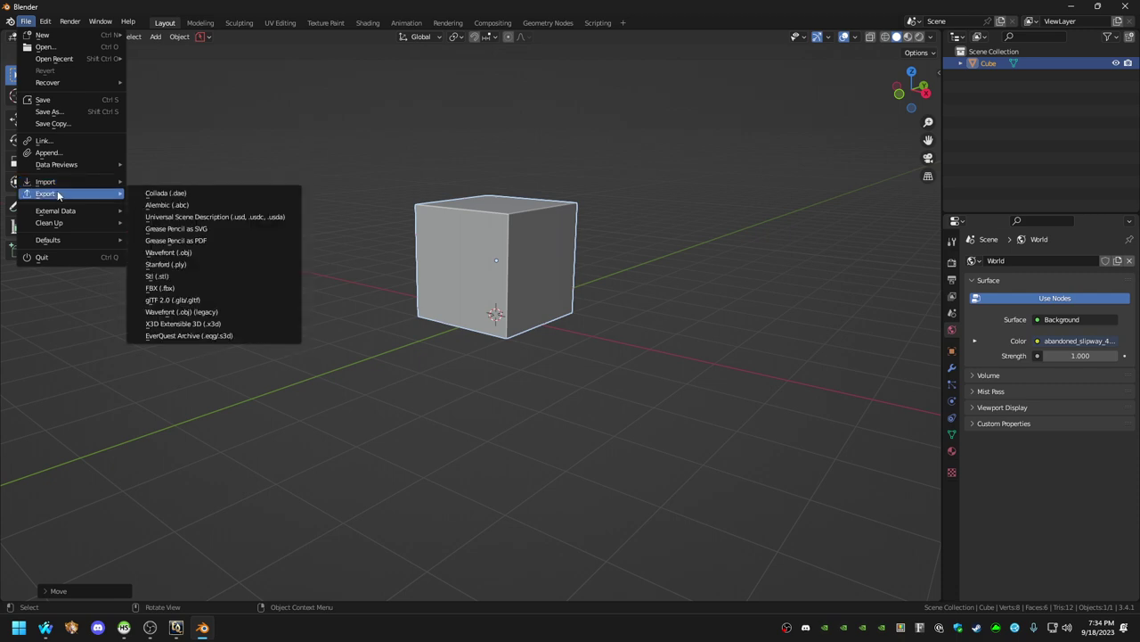
left_click(234, 337)
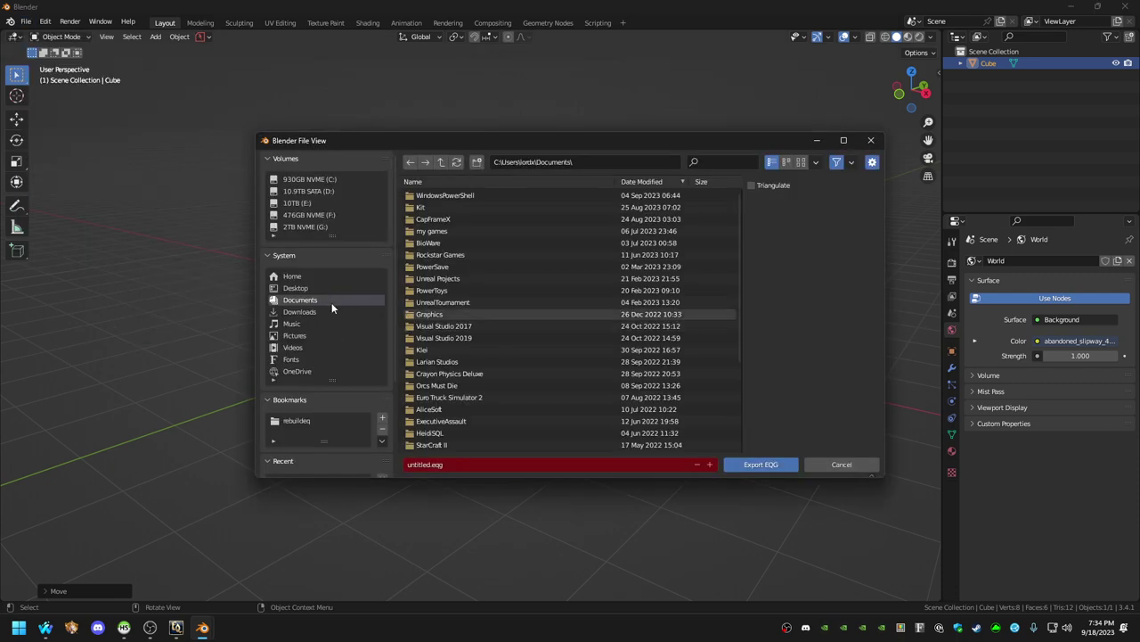
left_click(325, 310)
left_click(443, 464)
key("End")
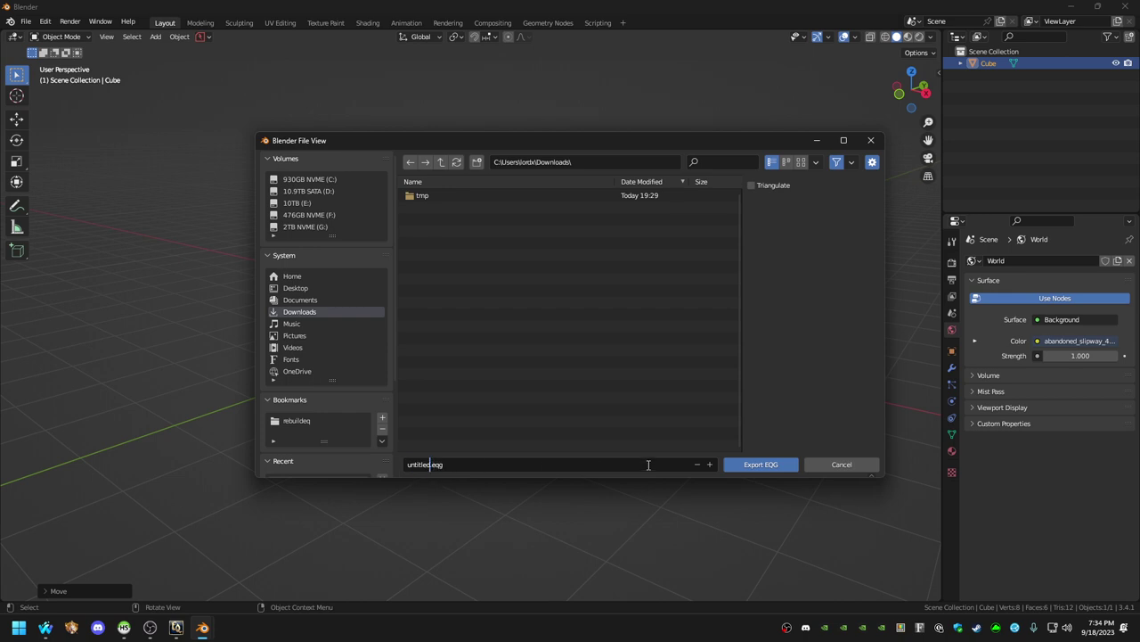
left_click(767, 468)
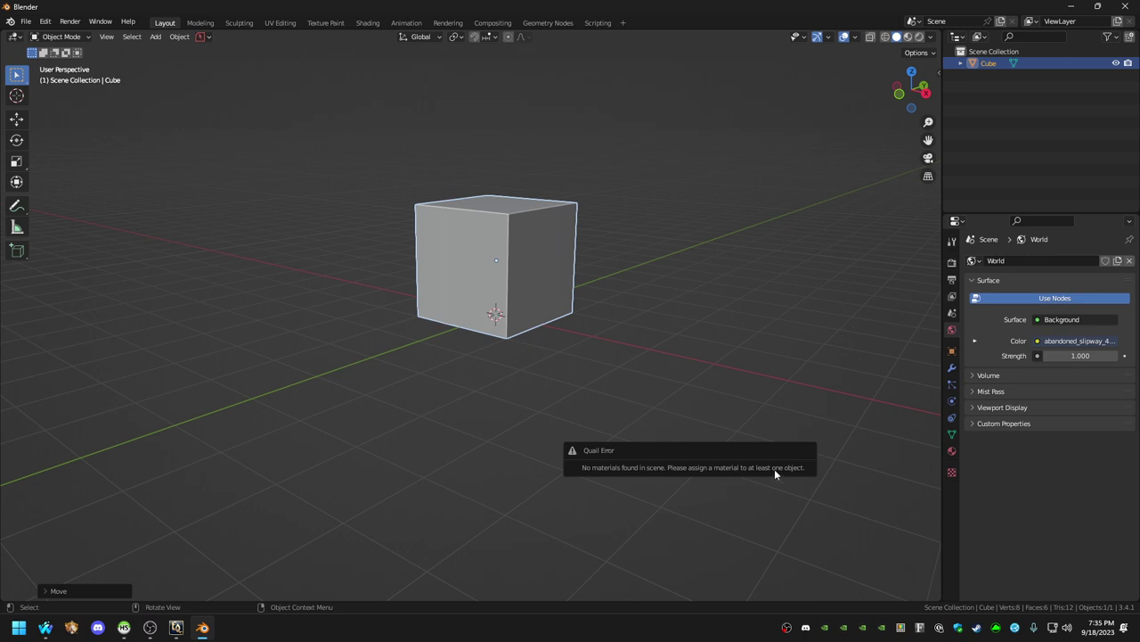
Give the cube a new material with a blue base colour, shown in Material Preview.
left_click(952, 449)
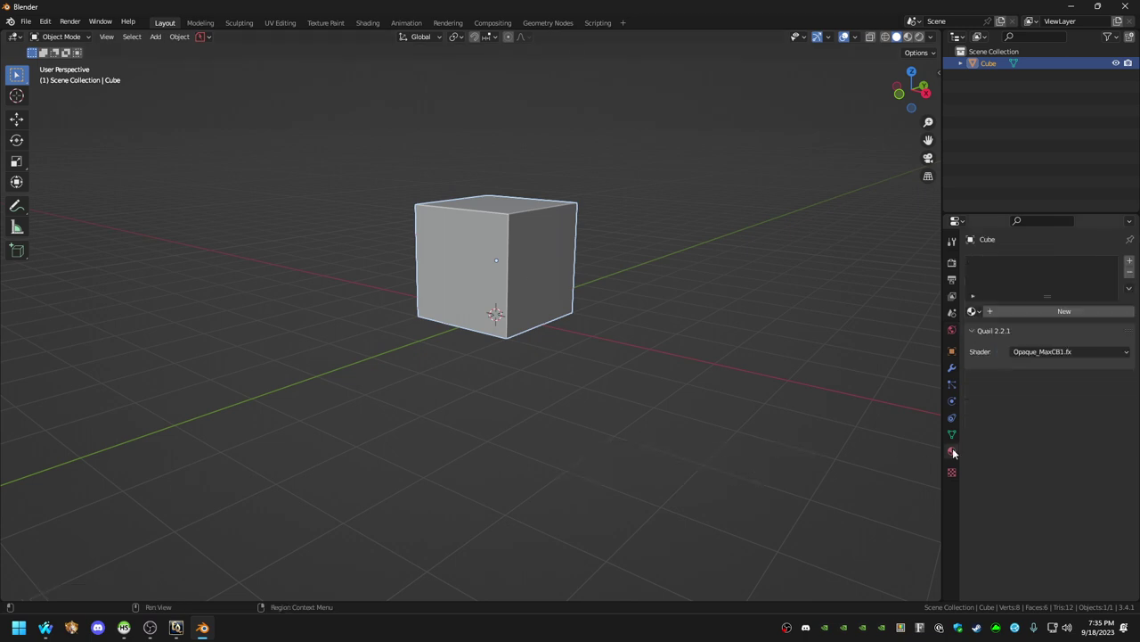
left_click(1010, 314)
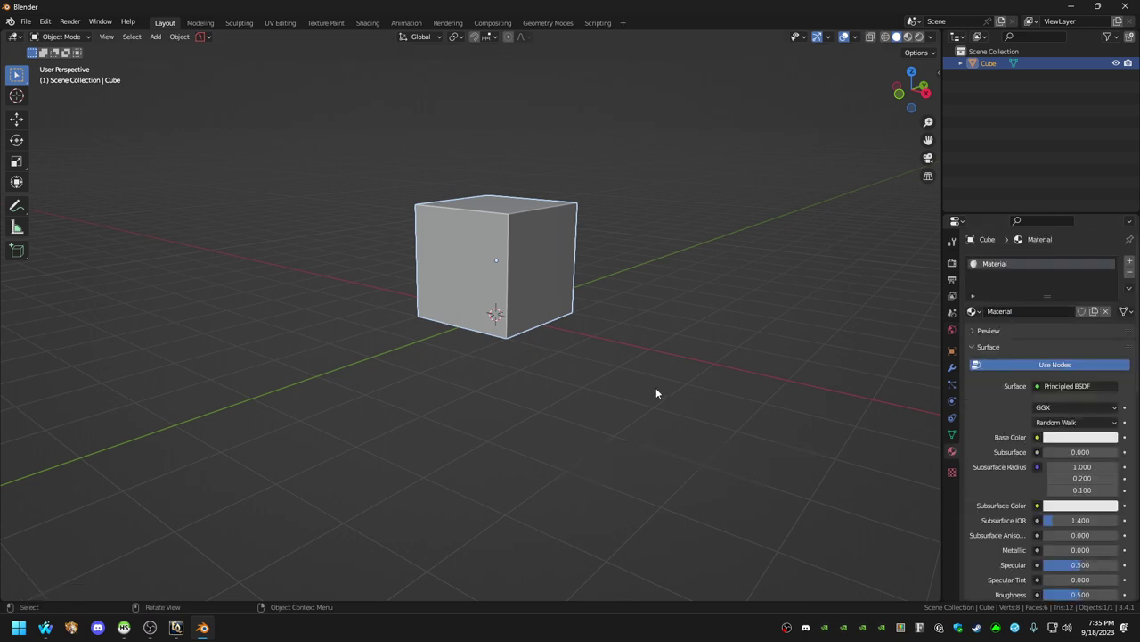
left_click(908, 37)
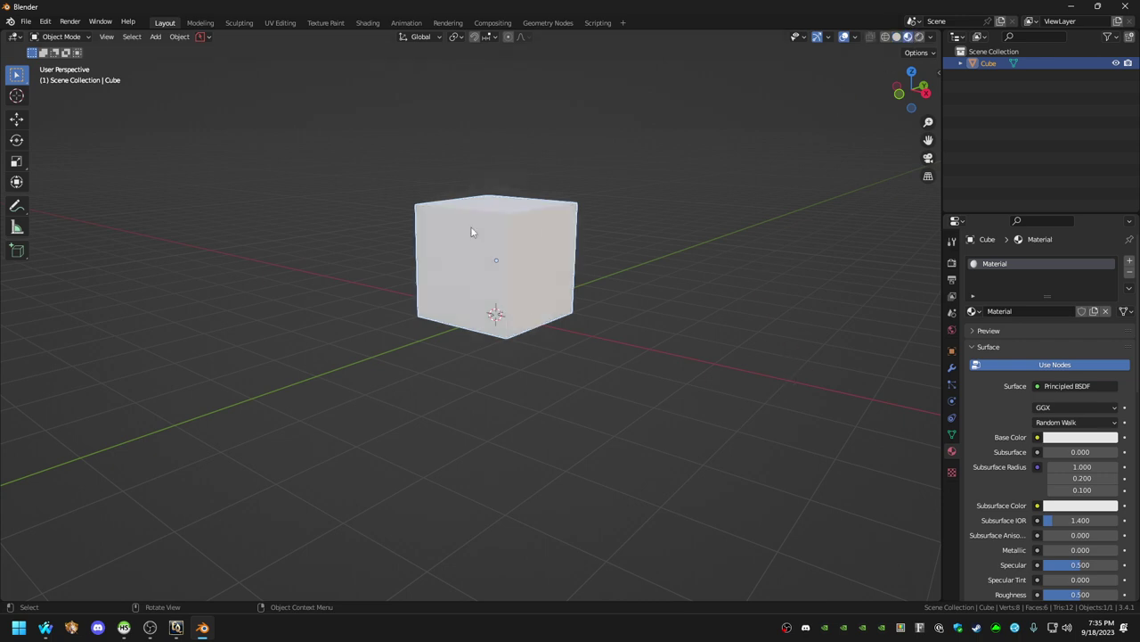
left_click(1080, 436)
left_click(1076, 301)
Retry the EverQuest Archive export to Downloads, which fails because only triangles are supported.
left_click(25, 20)
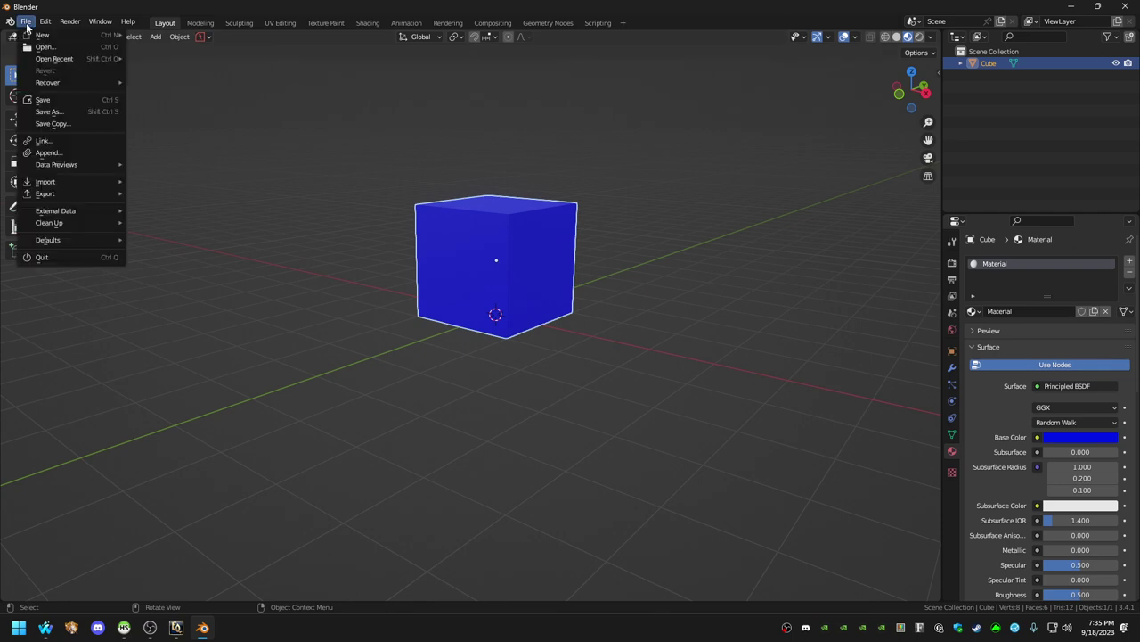
mouse_move(81, 185)
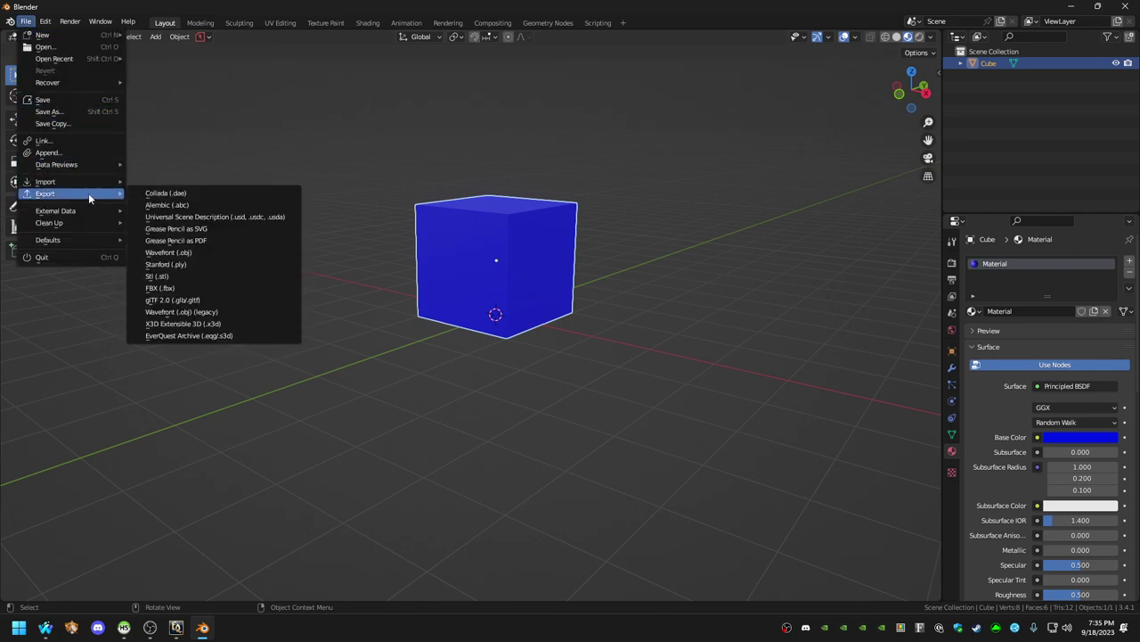
left_click(211, 335)
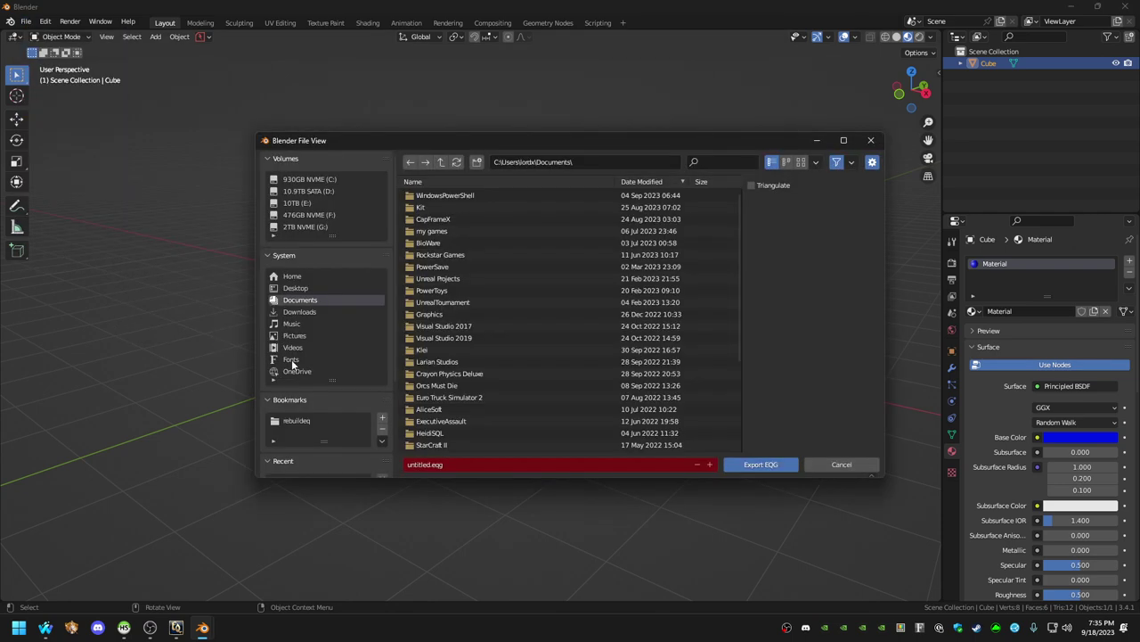
left_click(299, 312)
left_click(768, 465)
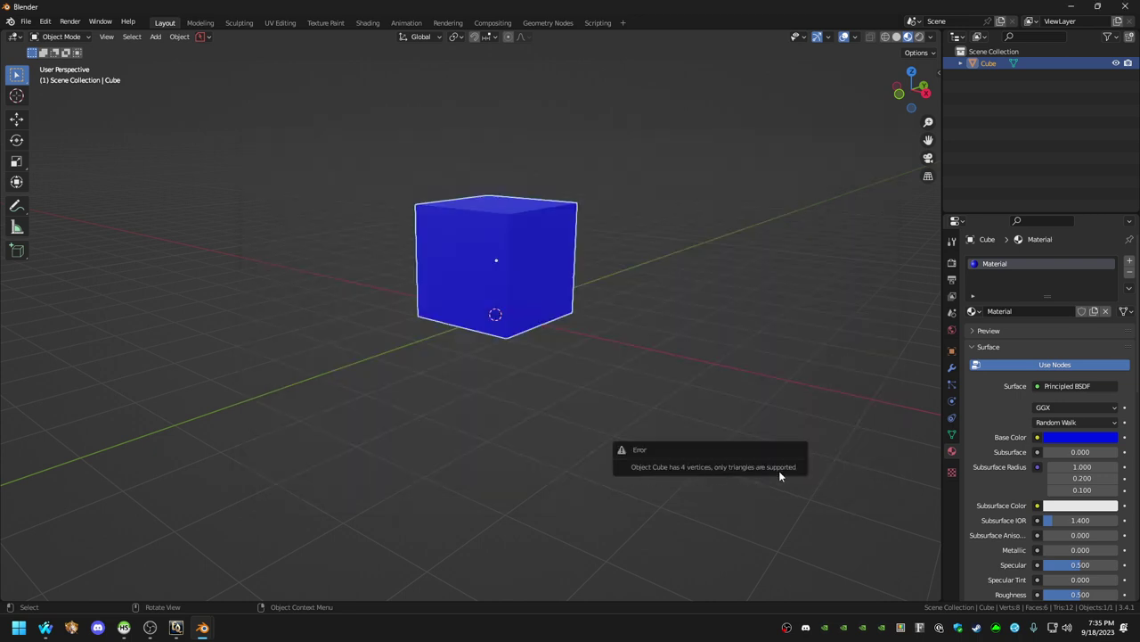
Triangulate all of the cube's faces in edit mode using the F3 command search.
key("Tab")
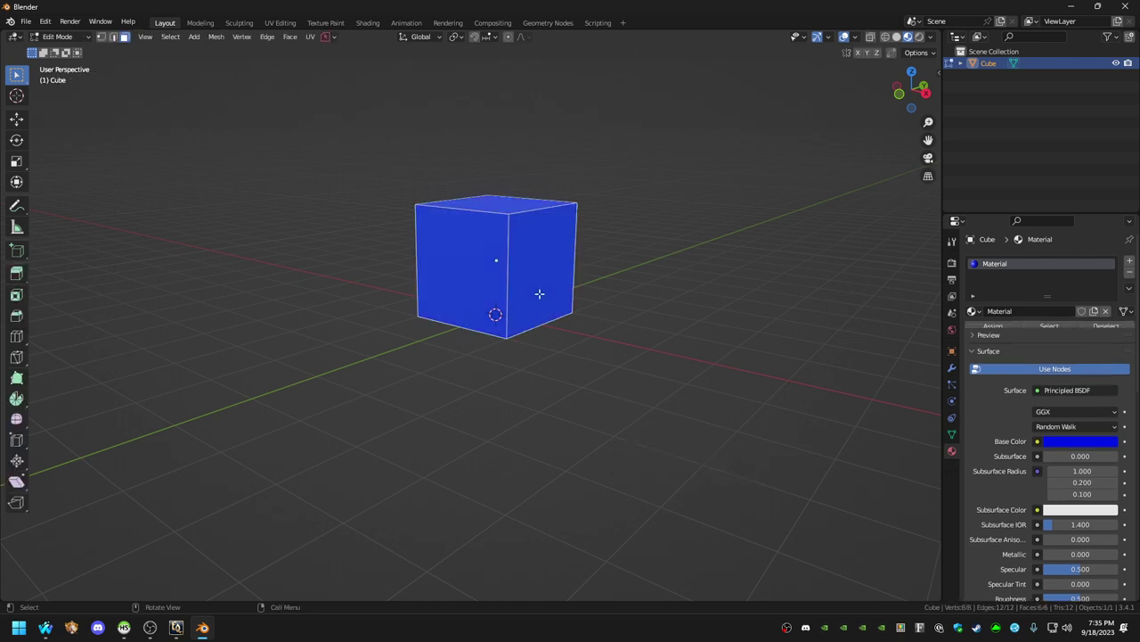
key("shift+a")
key("Escape")
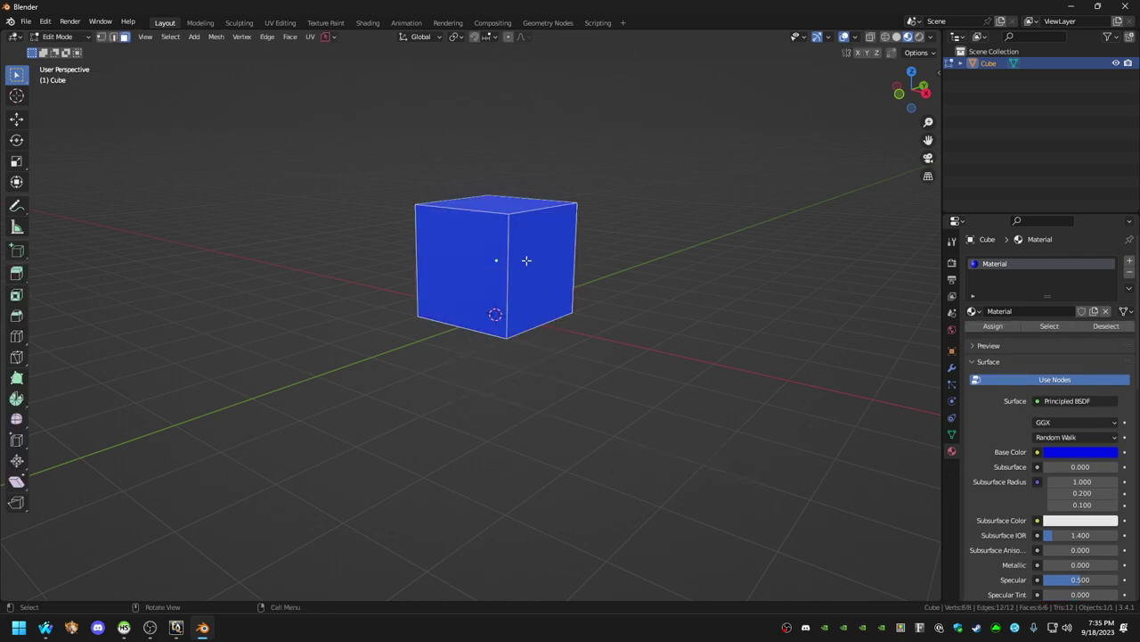
key("Tab")
key("F3")
key("Escape")
key("Tab")
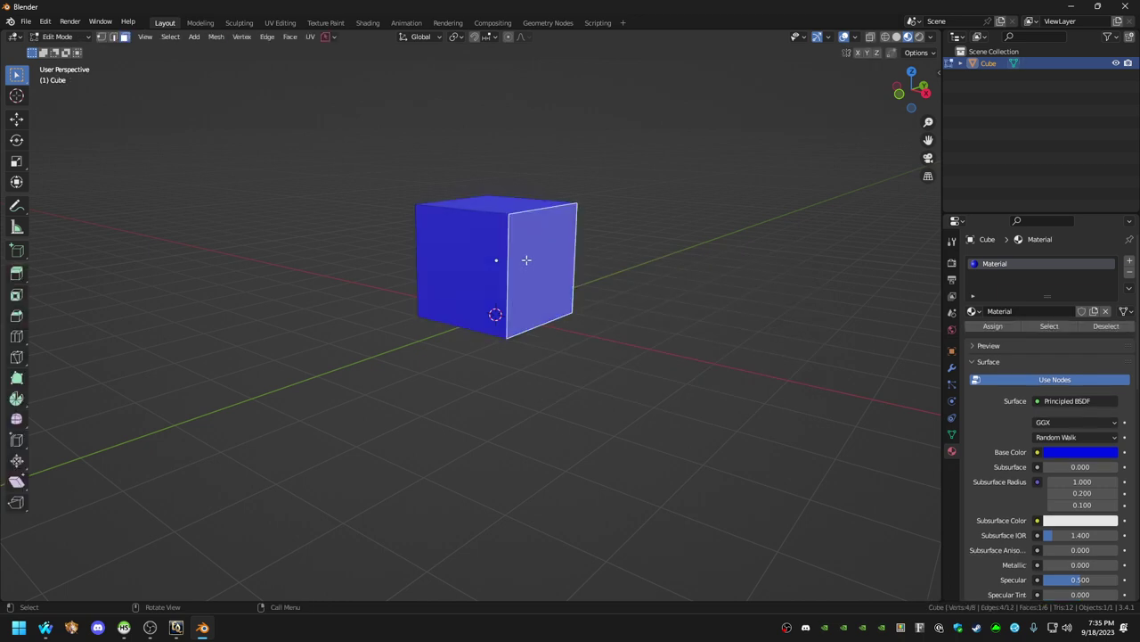
key("F3")
type("trianc")
key("Return")
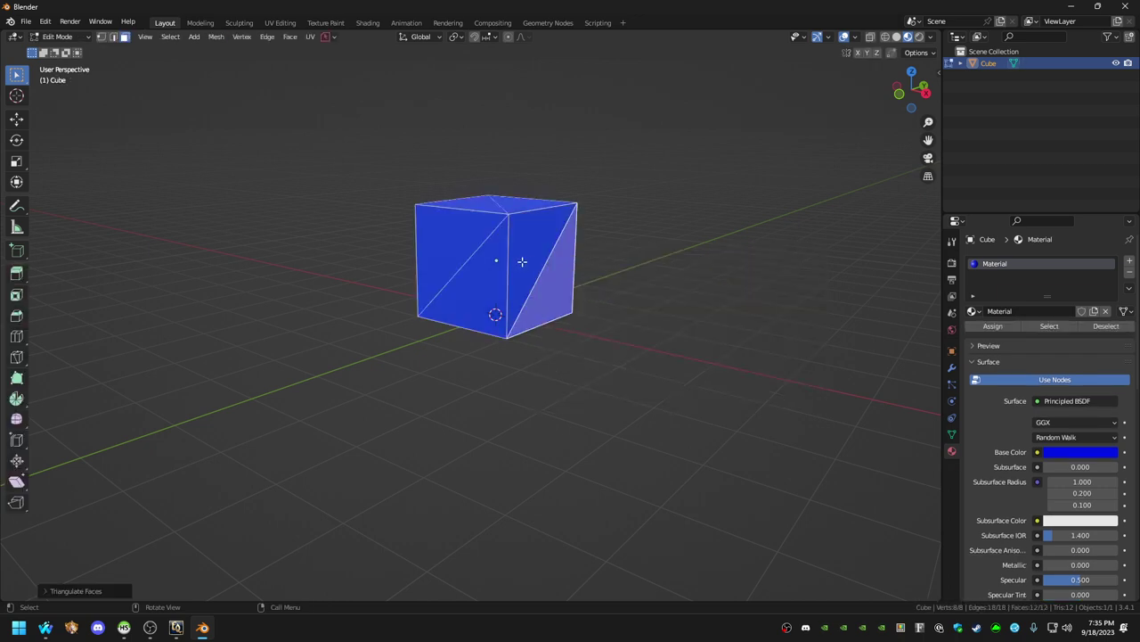
Undo the triangulation and add a Triangulate modifier to the cube instead.
middle_click_drag(550, 260, 591, 259)
key("ctrl+z")
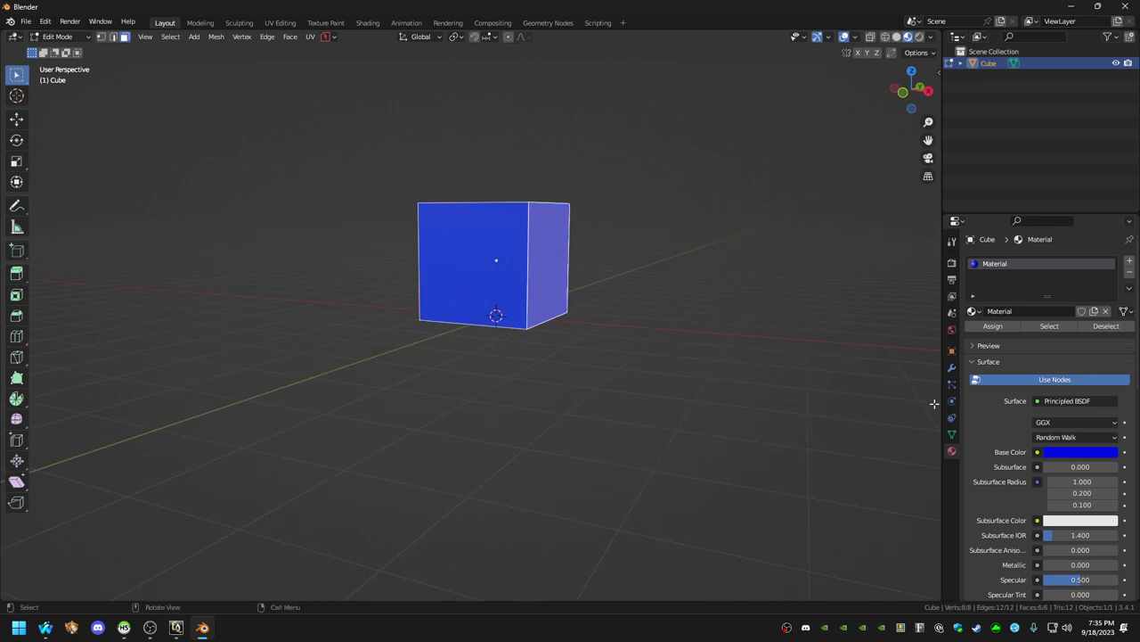
left_click(951, 367)
left_click(1026, 260)
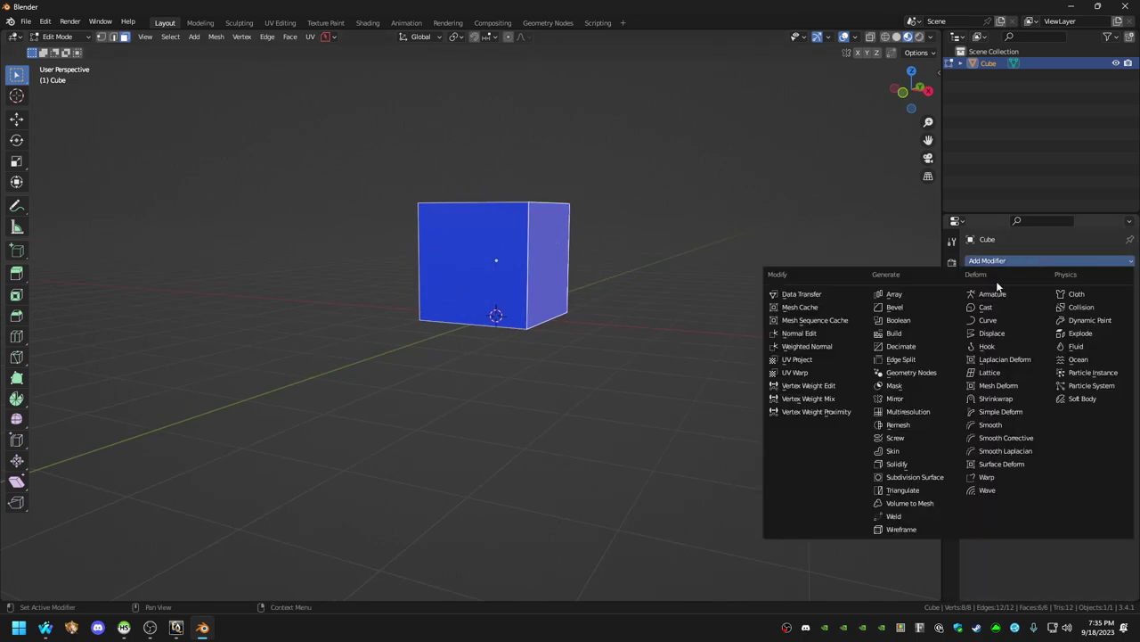
left_click(903, 490)
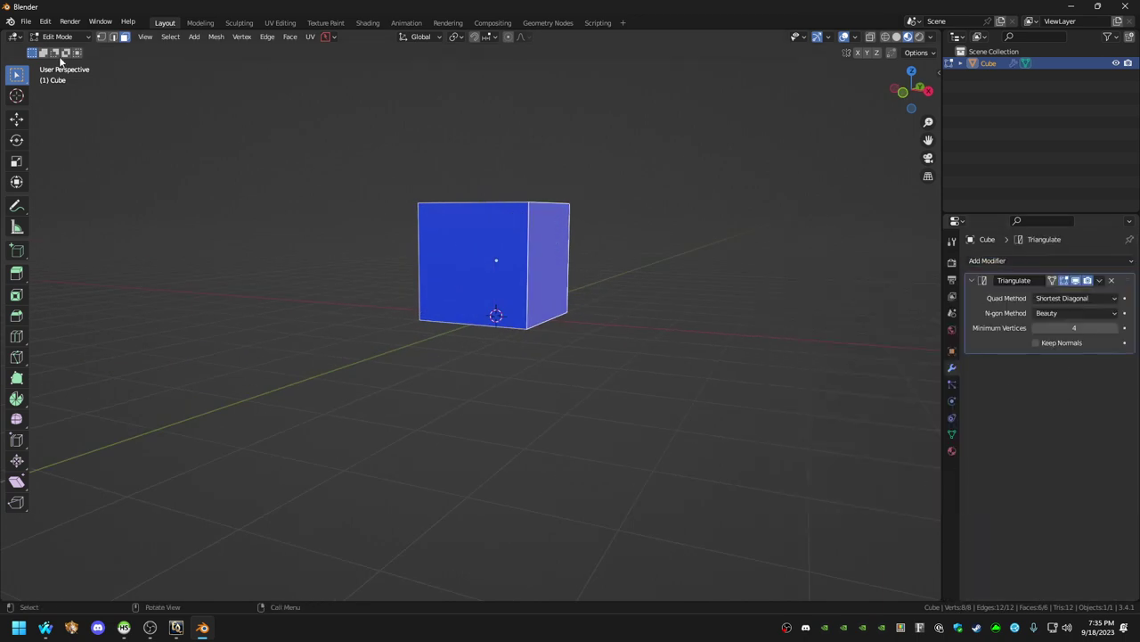
Export the triangulated cube as an EverQuest Archive into Downloads.
left_click(26, 21)
mouse_move(53, 194)
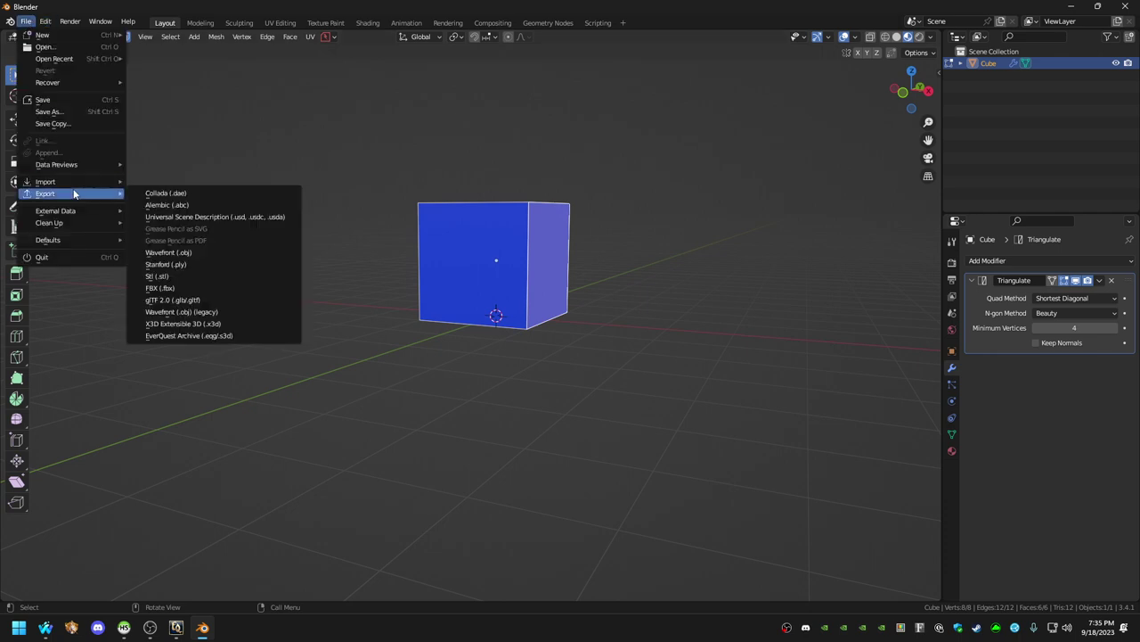
left_click(199, 336)
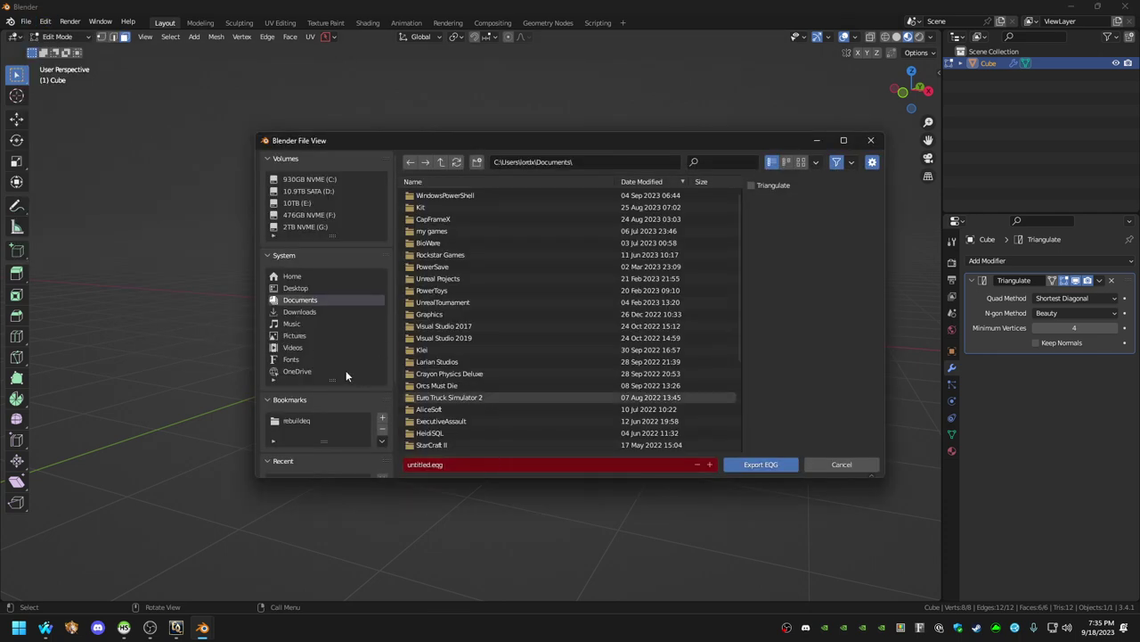
left_click(311, 311)
left_click(763, 463)
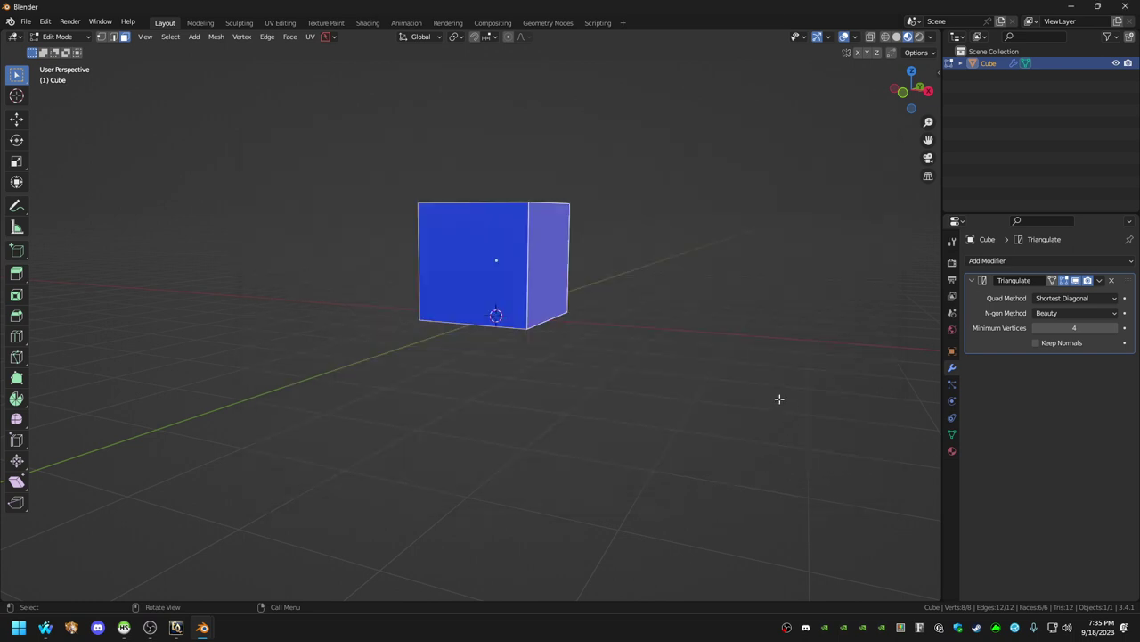
key("super+r")
key("Escape")
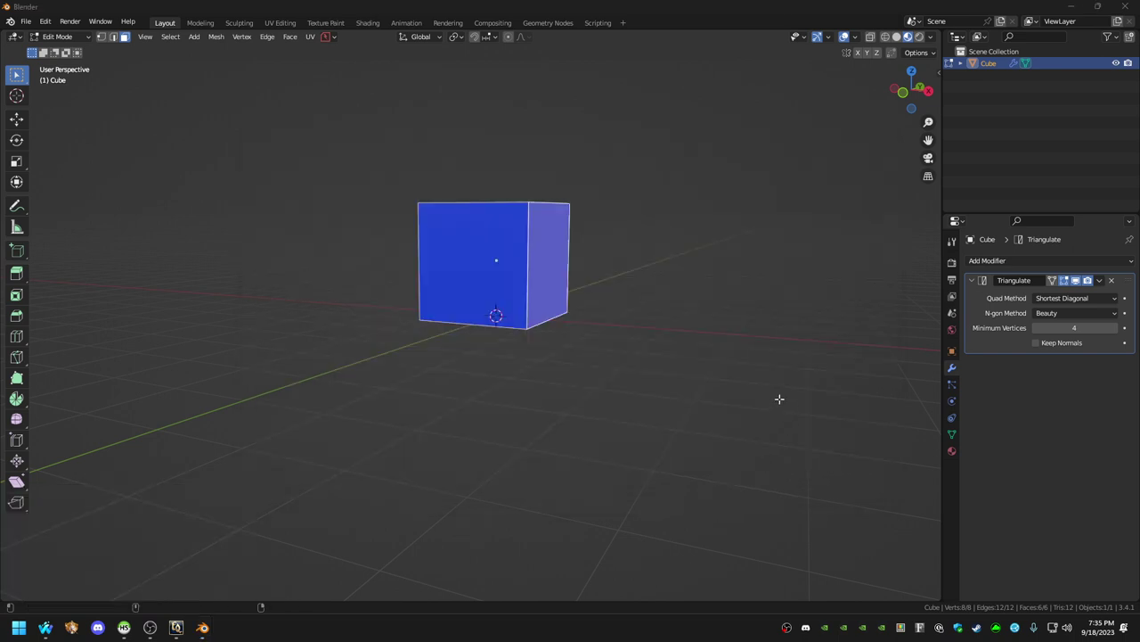
mouse_move(472, 347)
middle_mouse_down()
mouse_move(508, 364)
mouse_move(463, 365)
middle_mouse_up()
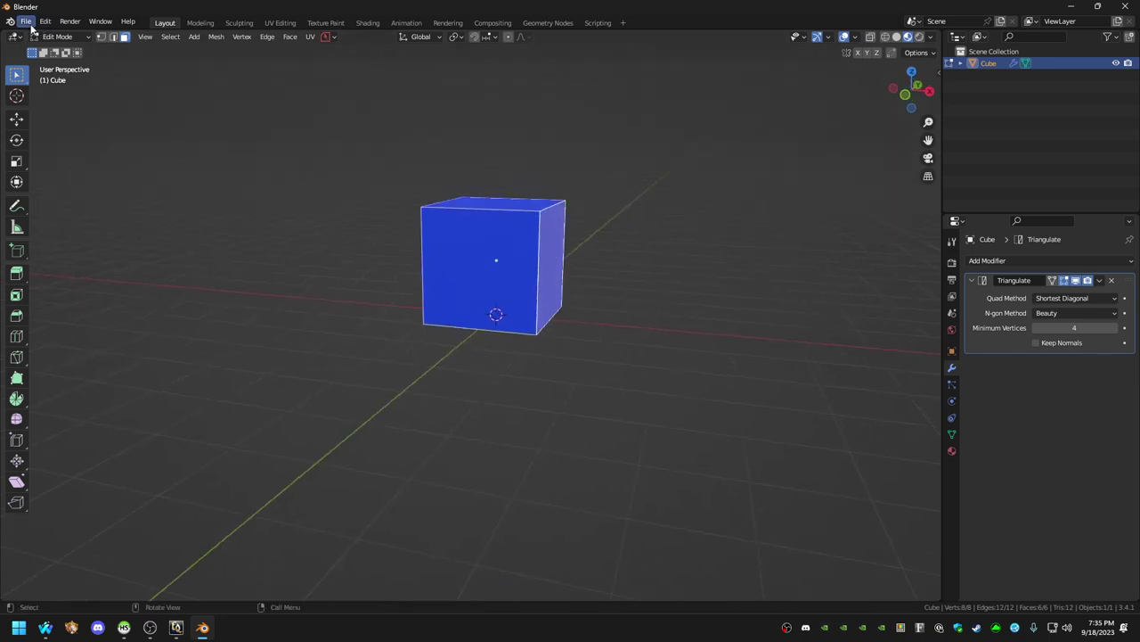
Delete the original cube from the scene.
left_click(26, 20)
left_click(626, 196)
left_click(525, 240)
key("Tab")
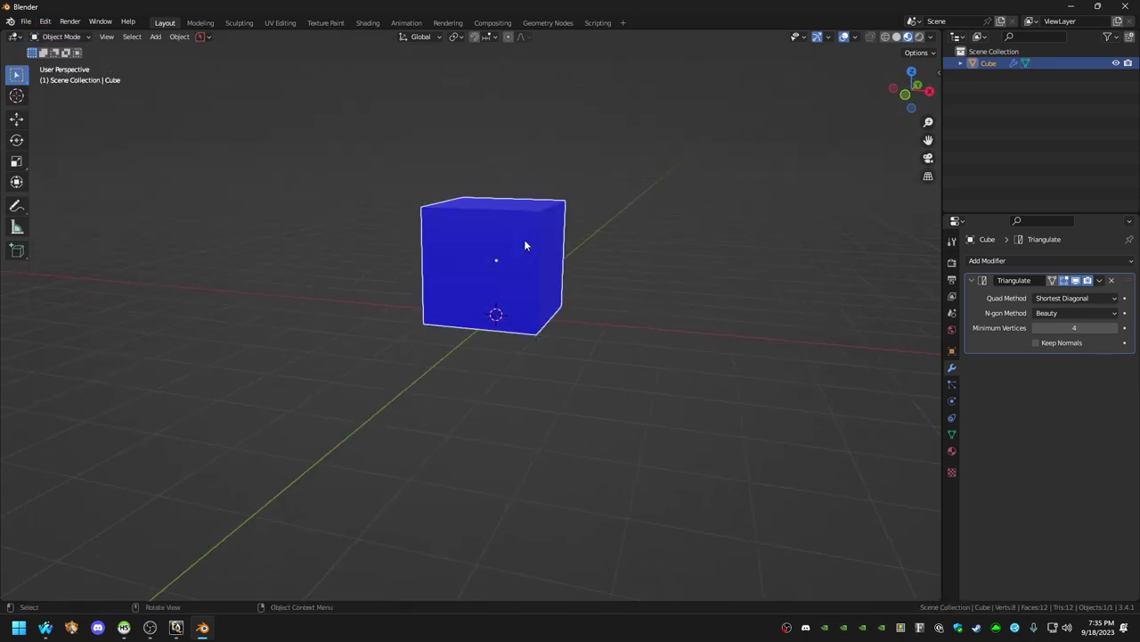
key("x")
left_click(524, 241)
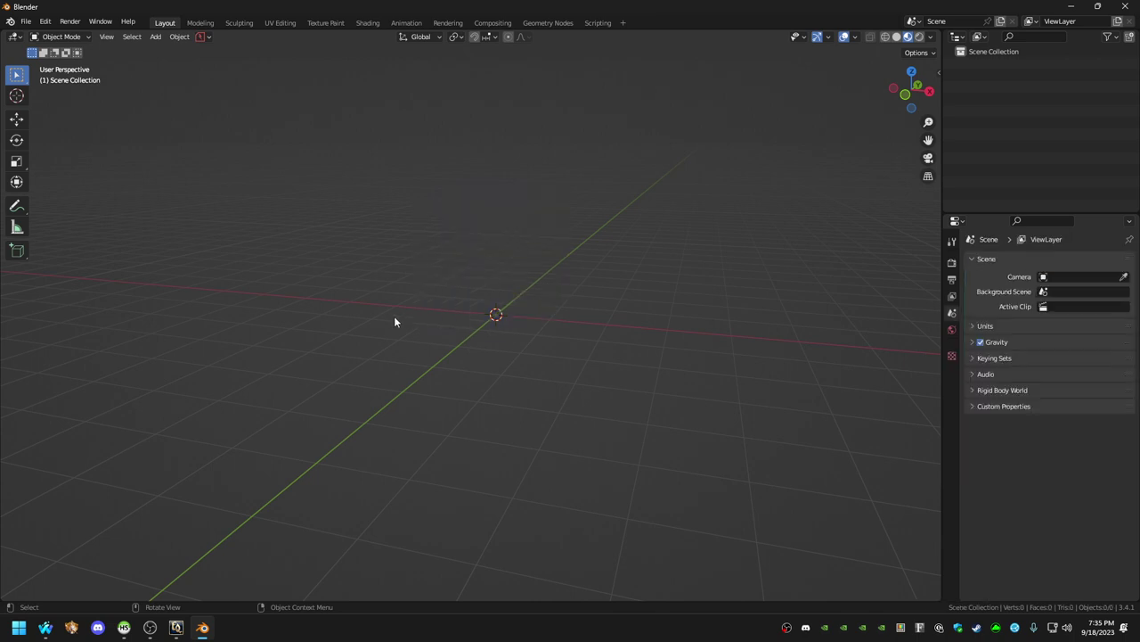
Import untitled.eqg from Downloads as an EverQuest Archive.
left_click(26, 20)
mouse_move(89, 181)
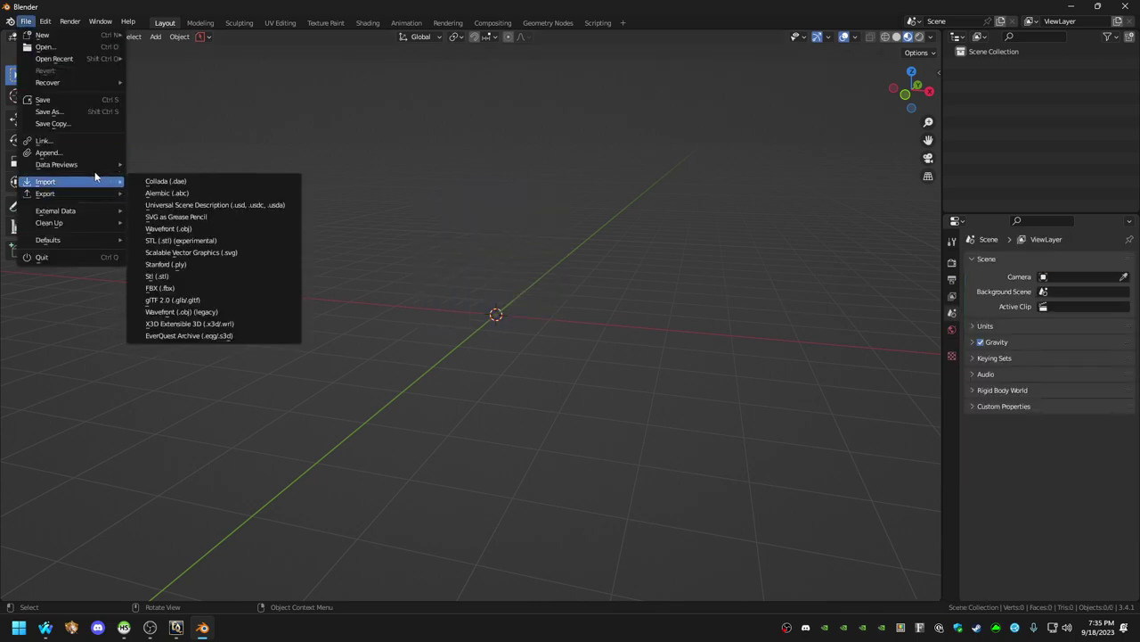
left_click(224, 333)
left_click(330, 313)
left_click(445, 208)
left_click(763, 464)
Select the imported cube and inspect its triangle mesh in edit mode.
middle_click_drag(627, 240, 598, 247)
left_click(598, 247)
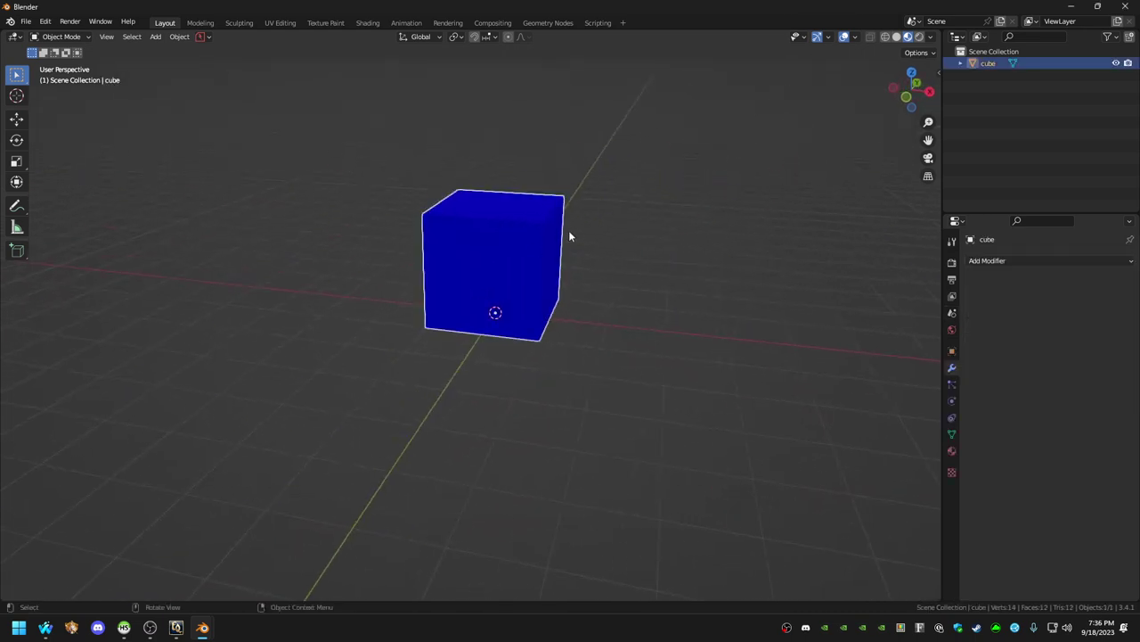
key("Tab")
key("Tab")
key("Tab")
key("Tab")
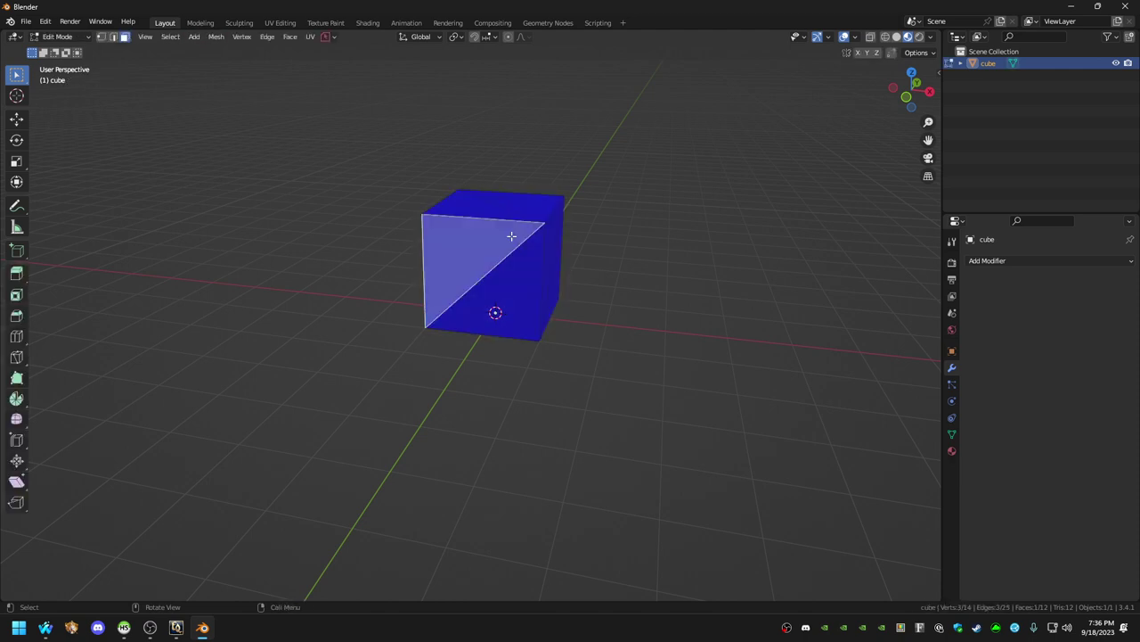
middle_click_drag(582, 334, 526, 388)
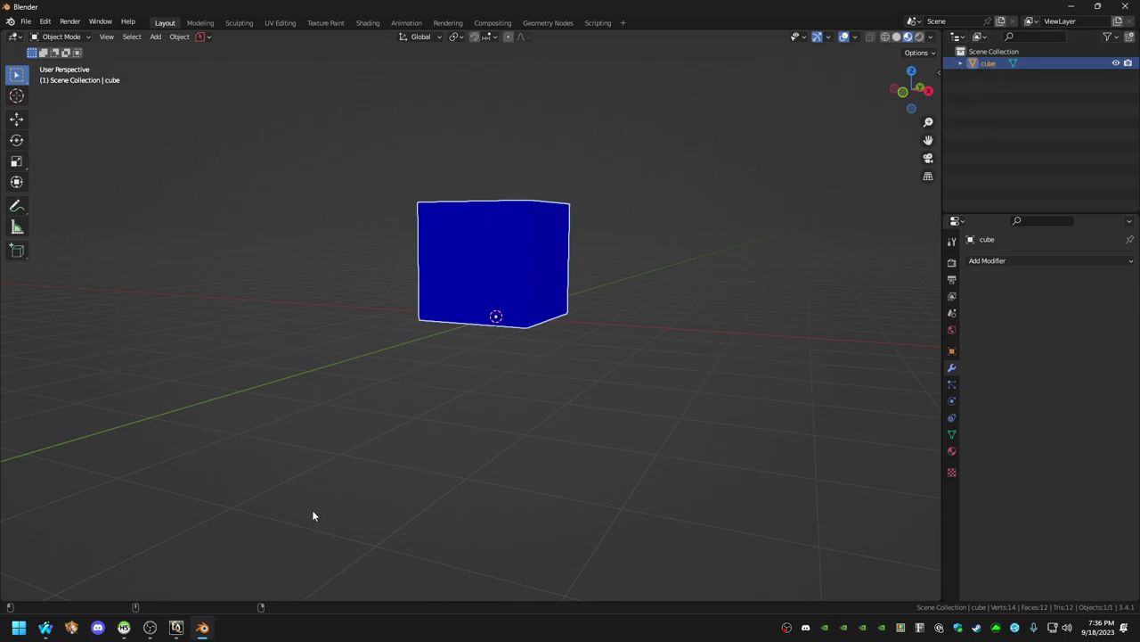
Open untitled.eqg from Downloads in EQ-Zip, check the cube.mod entry, then close it.
key("super+e")
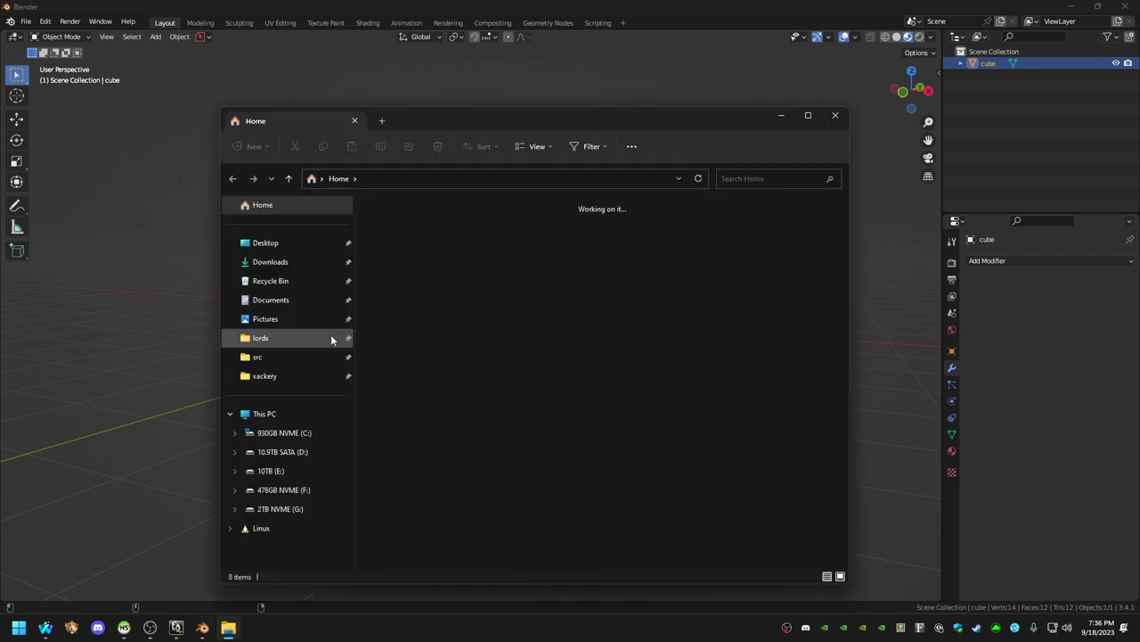
left_click(270, 262)
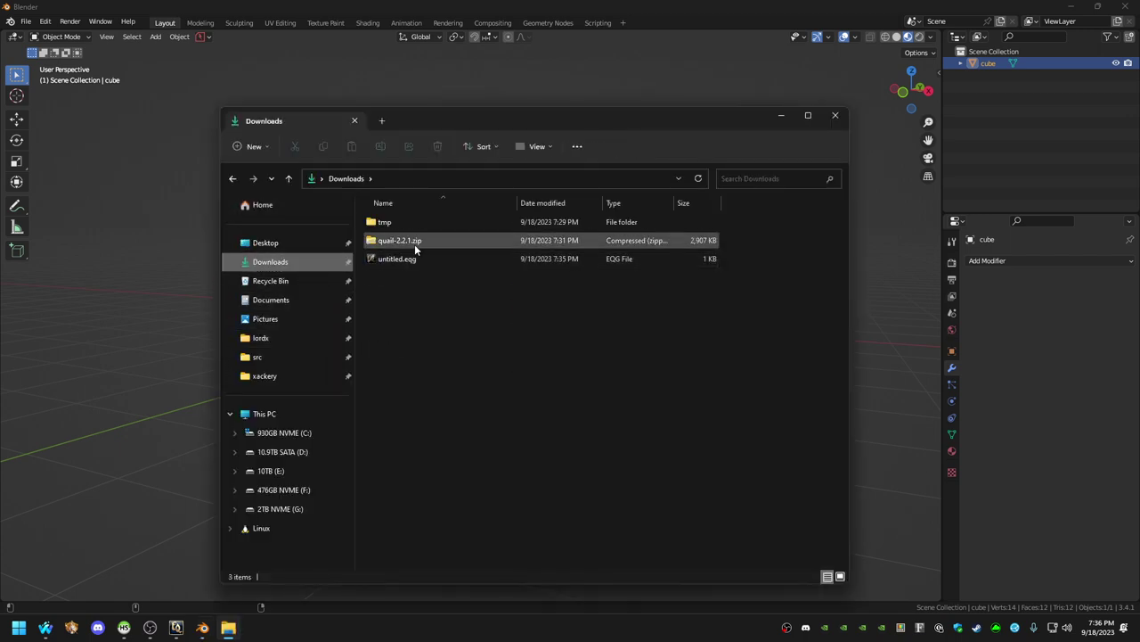
left_click(412, 258)
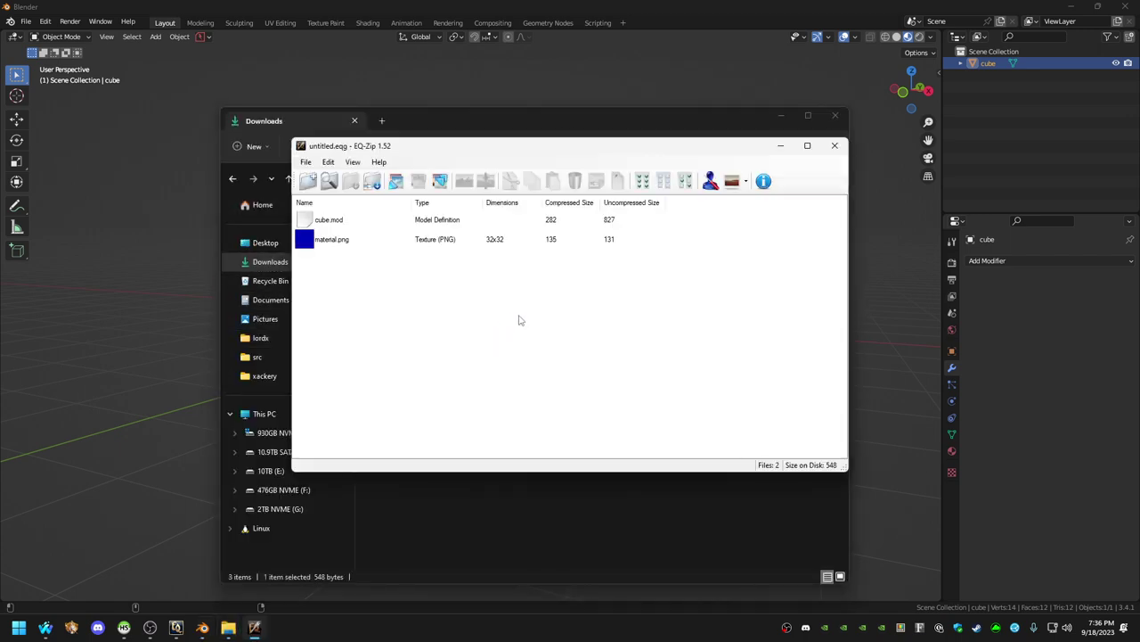
left_click(337, 224)
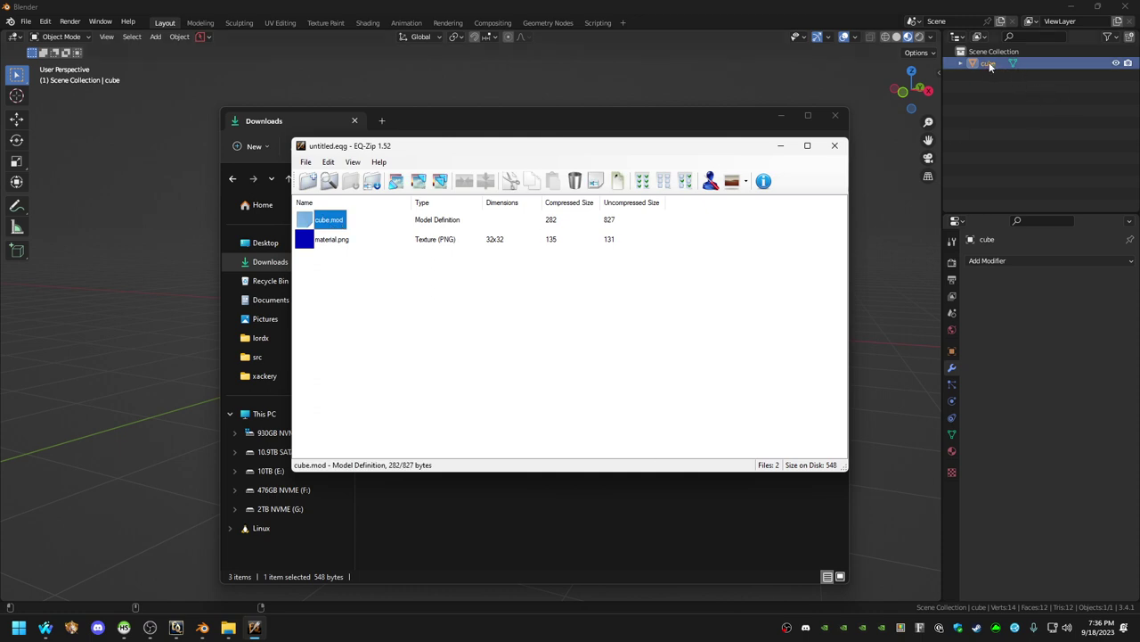
left_click(835, 145)
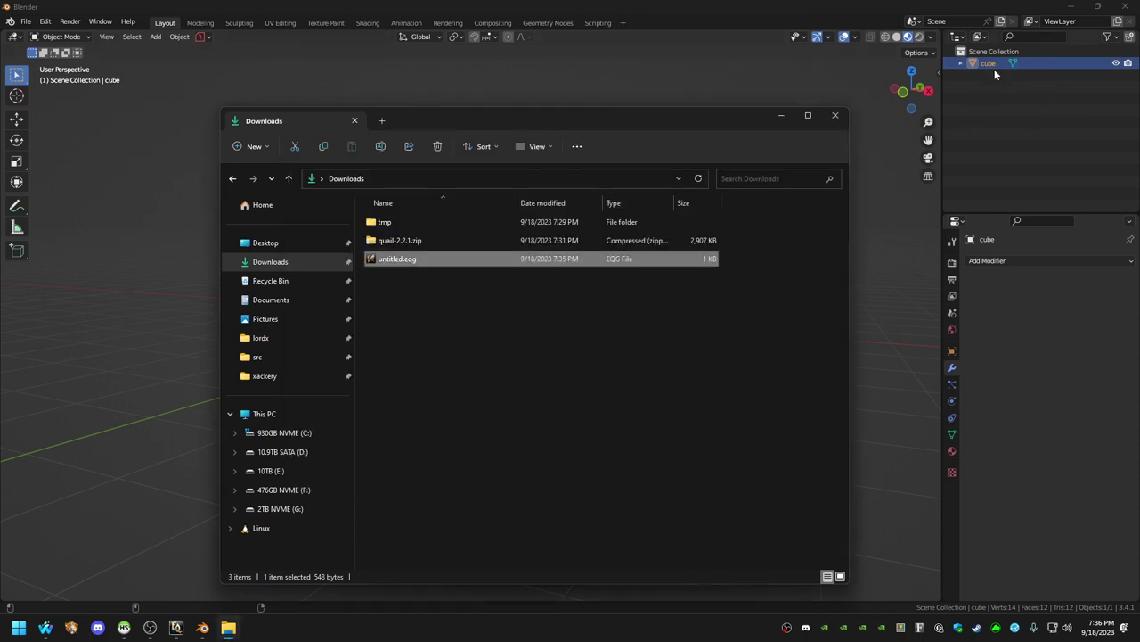
Rename the cube object to it12345 and show its EverQuest Quail settings.
double_click(994, 64)
type("it12345")
key("Return")
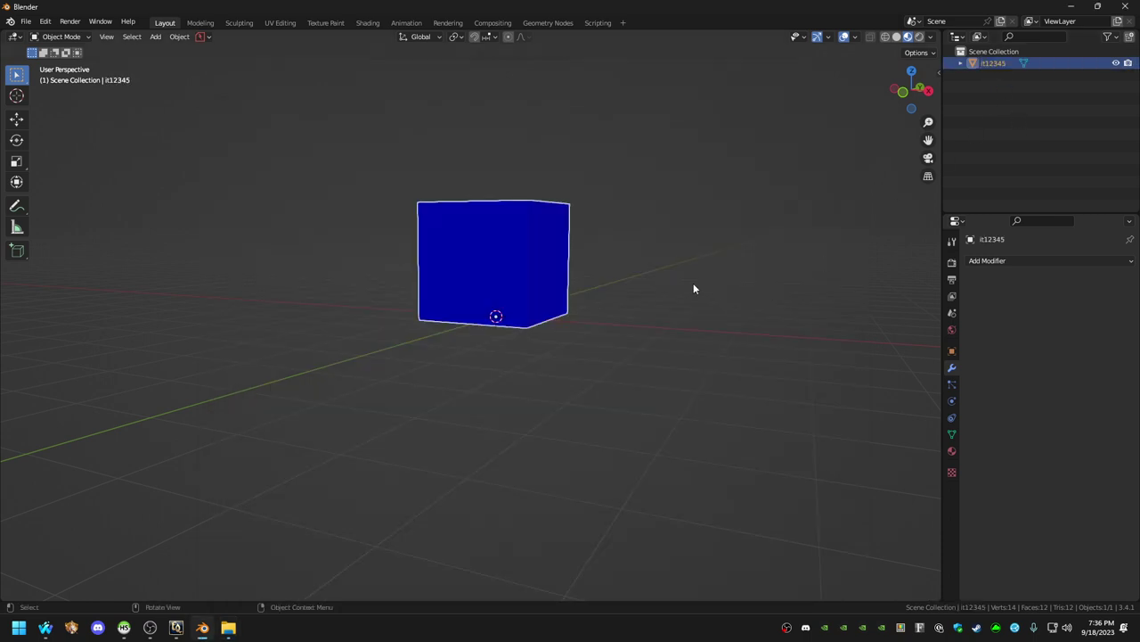
key("n")
left_click(934, 264)
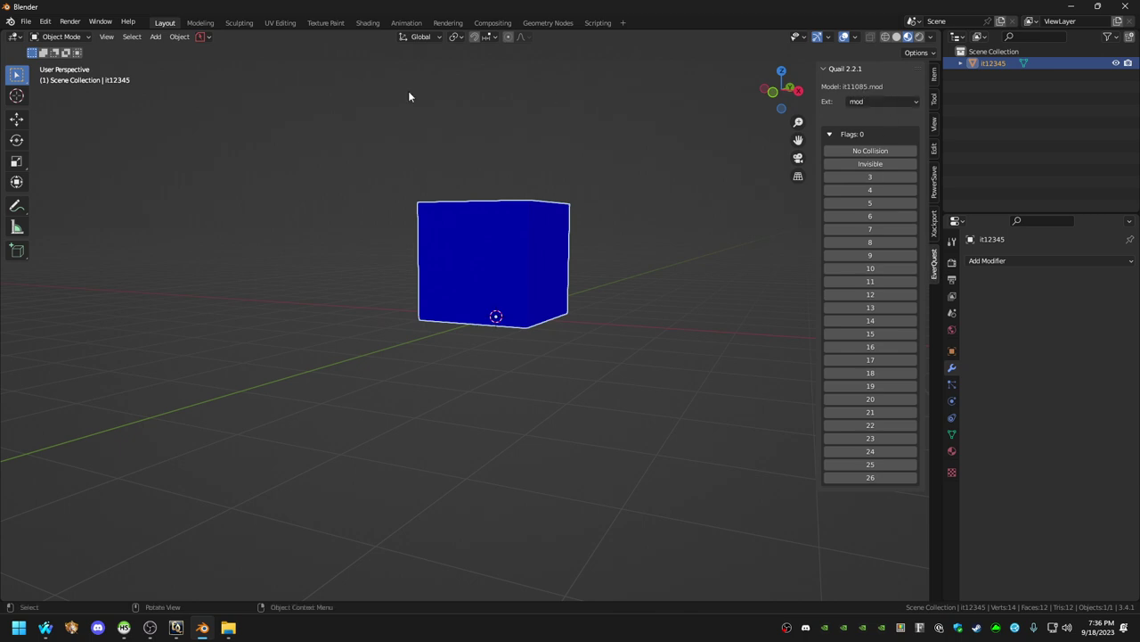
Re-export the scene as an EverQuest Archive, untitled.eqg.
left_click(26, 20)
mouse_move(53, 195)
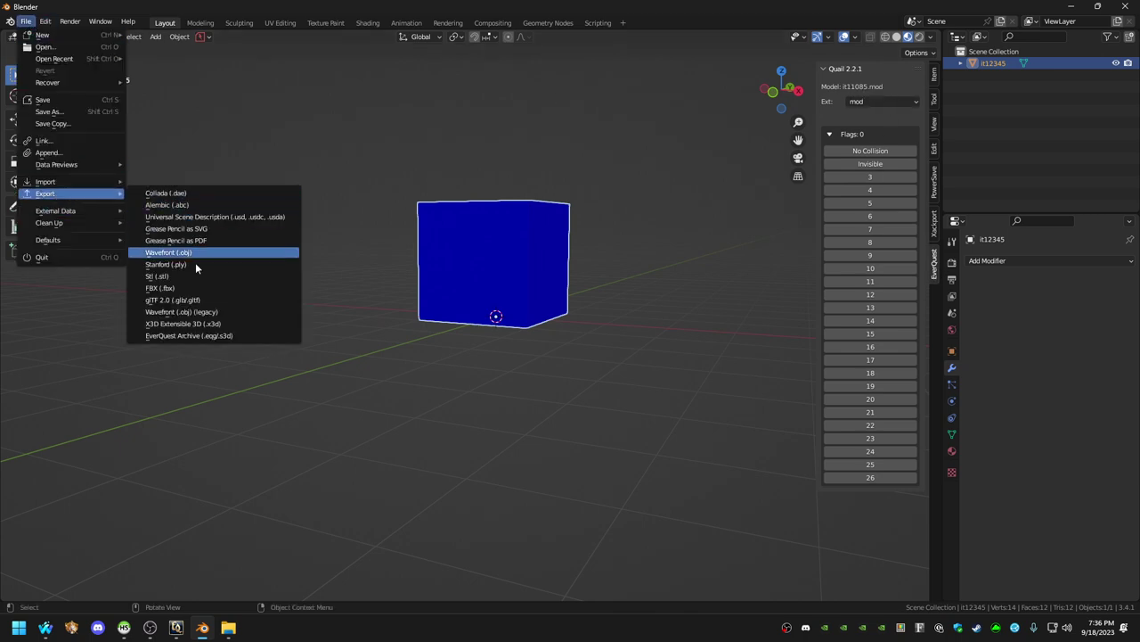
left_click(214, 335)
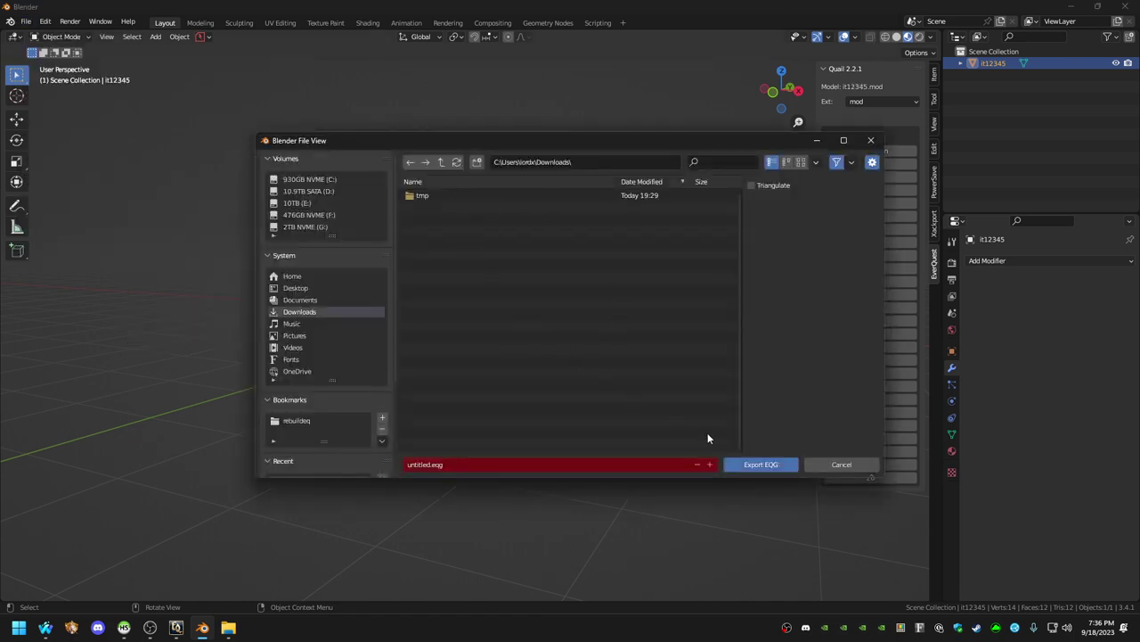
left_click(755, 466)
Open the re-exported untitled.eqg in EQ-Zip and check the it12345.mod entry.
key("alt+Tab")
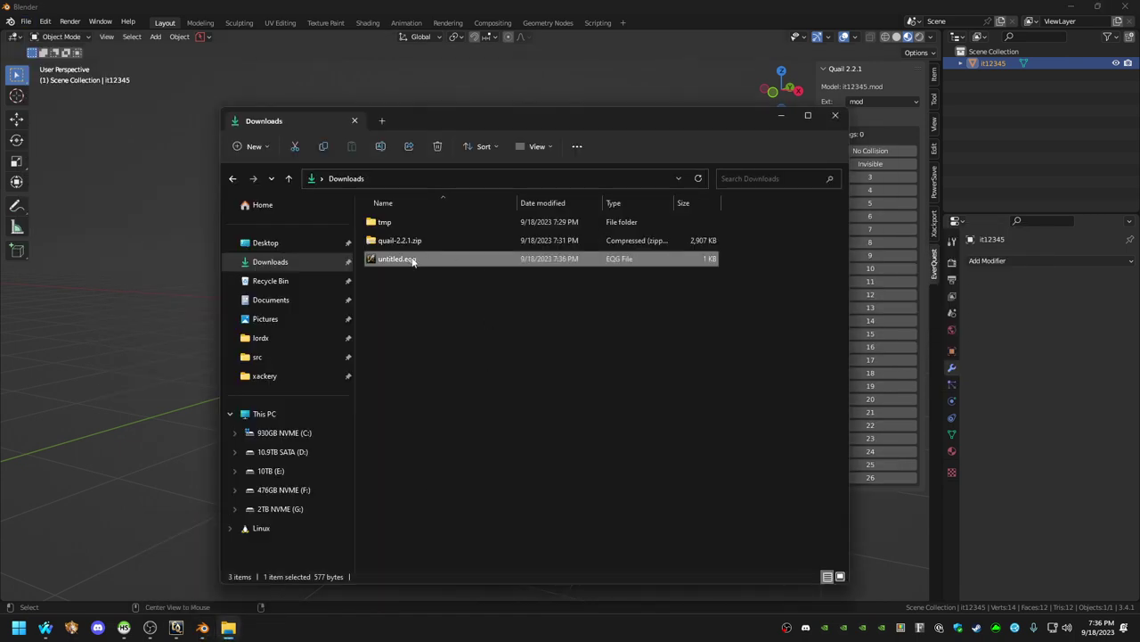
double_click(413, 261)
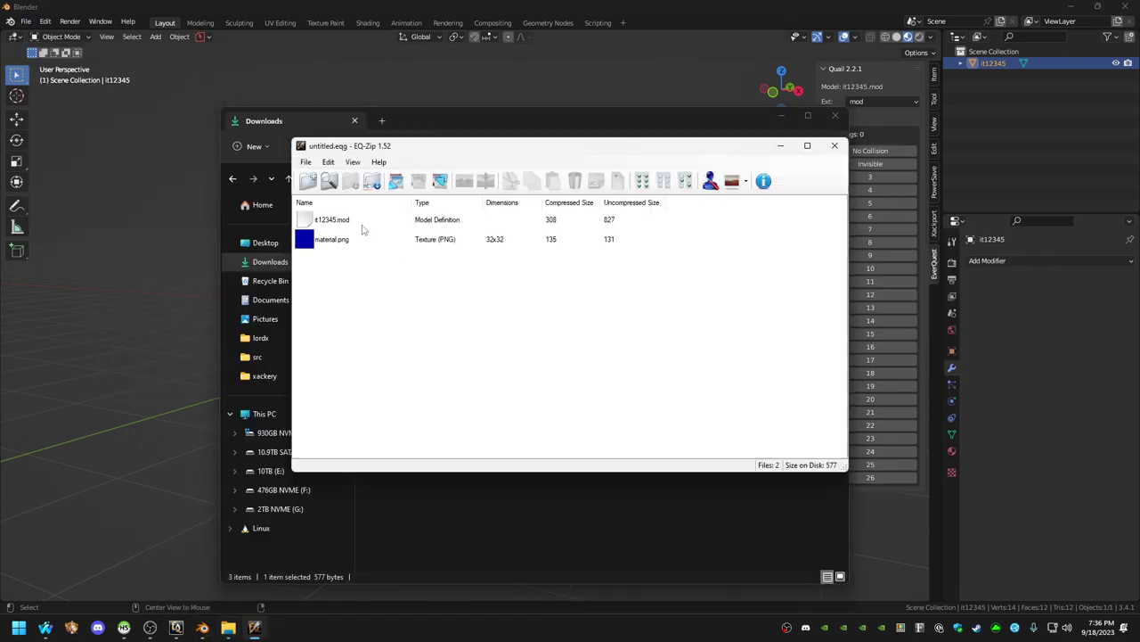
left_click(343, 223)
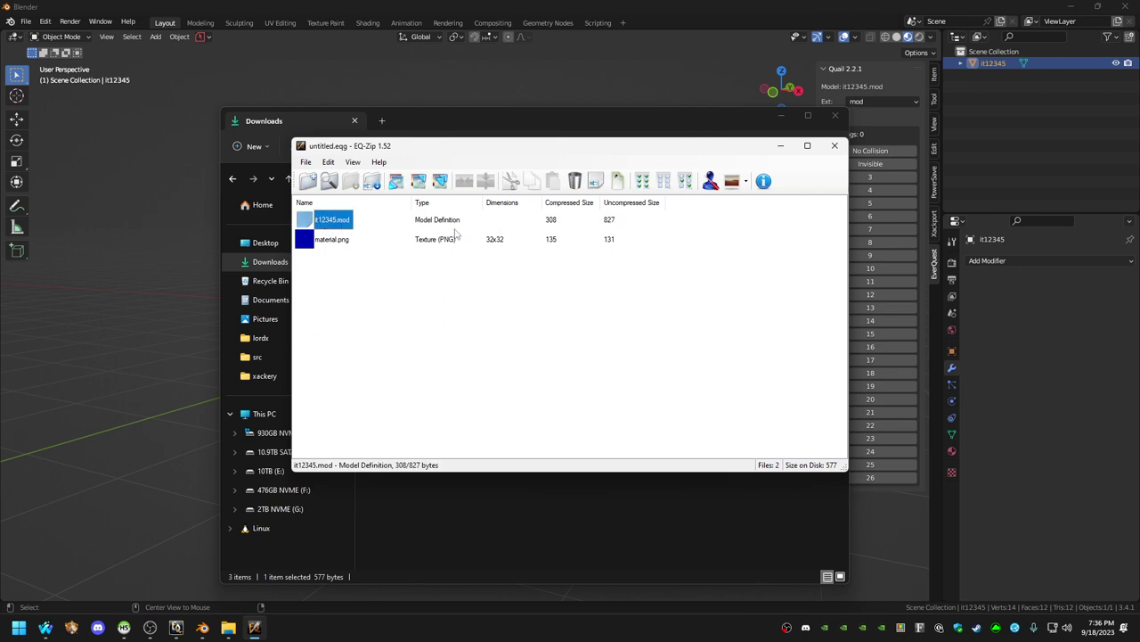
Back in Blender, select the it12345 cube and show its Material properties.
left_click(535, 85)
left_click(467, 250)
left_click(952, 450)
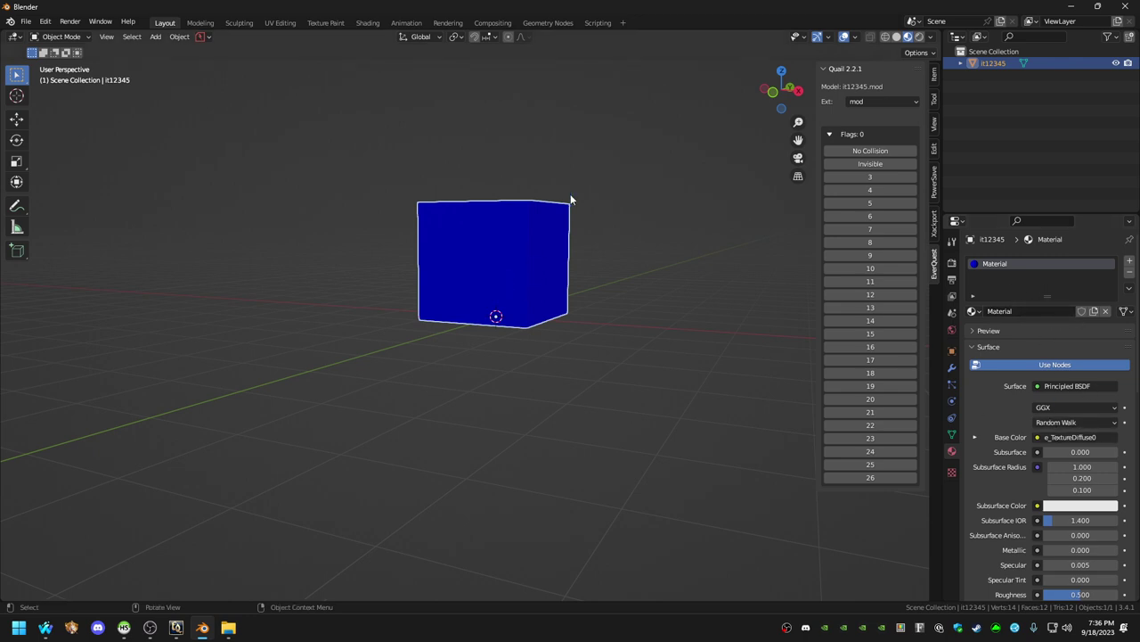
Create a collection named It23456 and move it12345 into it.
left_click(992, 56)
key("KP_Add")
key("KP_Subtract")
right_click(996, 58)
left_click(991, 60)
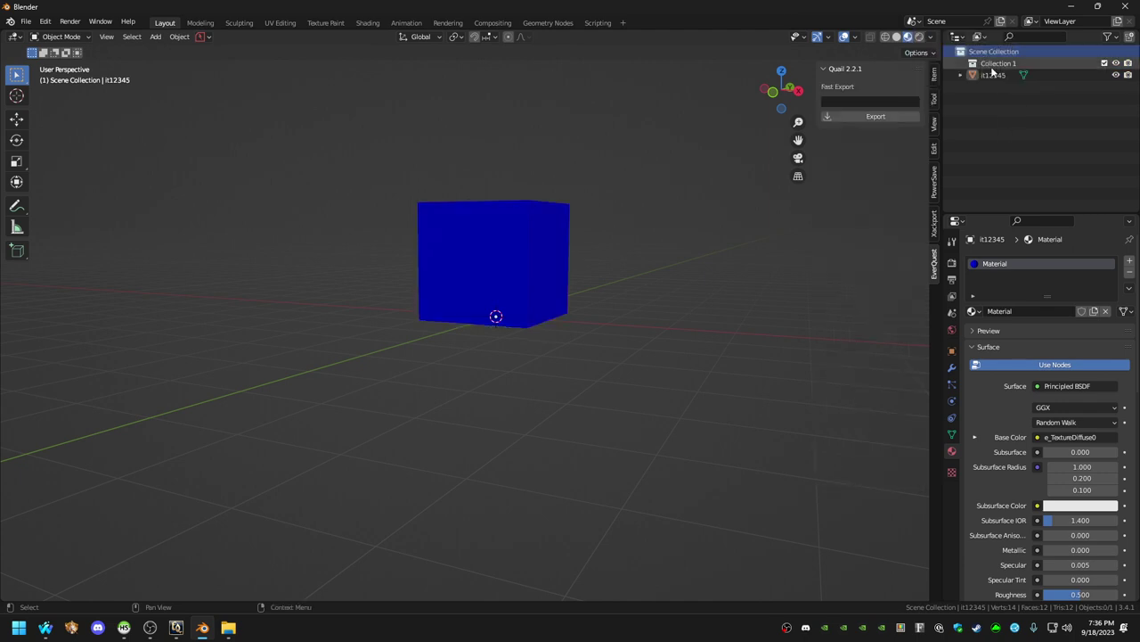
double_click(1000, 63)
type("It23456")
key("Return")
left_click(1004, 76)
left_click_drag(1004, 76, 1015, 59)
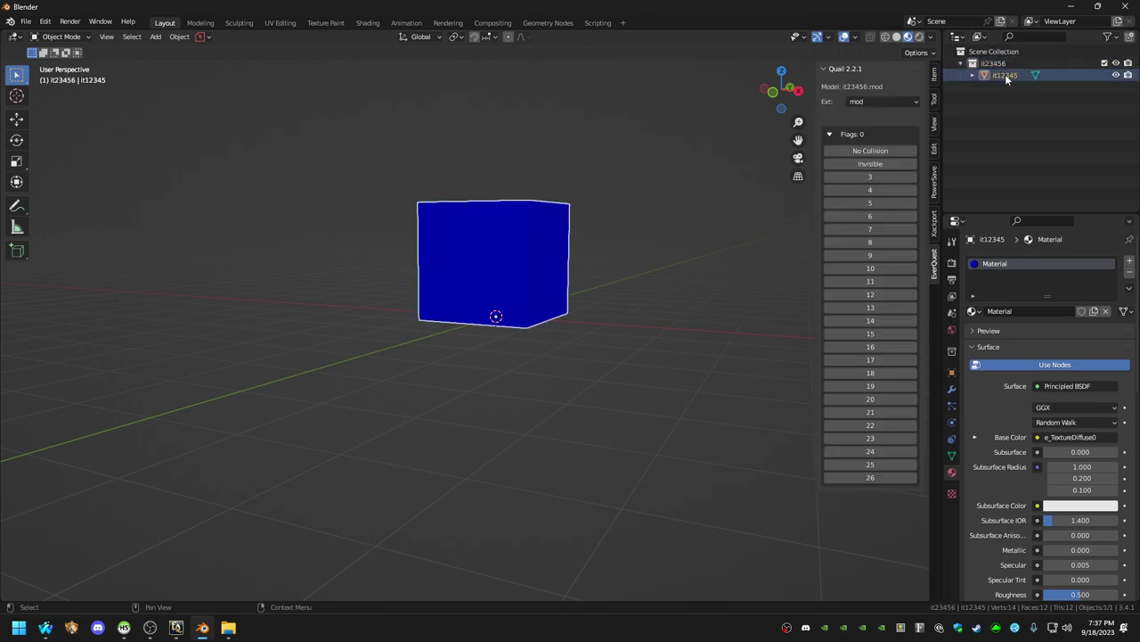
Add a white cube and move it 2 along X beside the blue one.
left_click(998, 64)
key("shift+a")
mouse_move(453, 309)
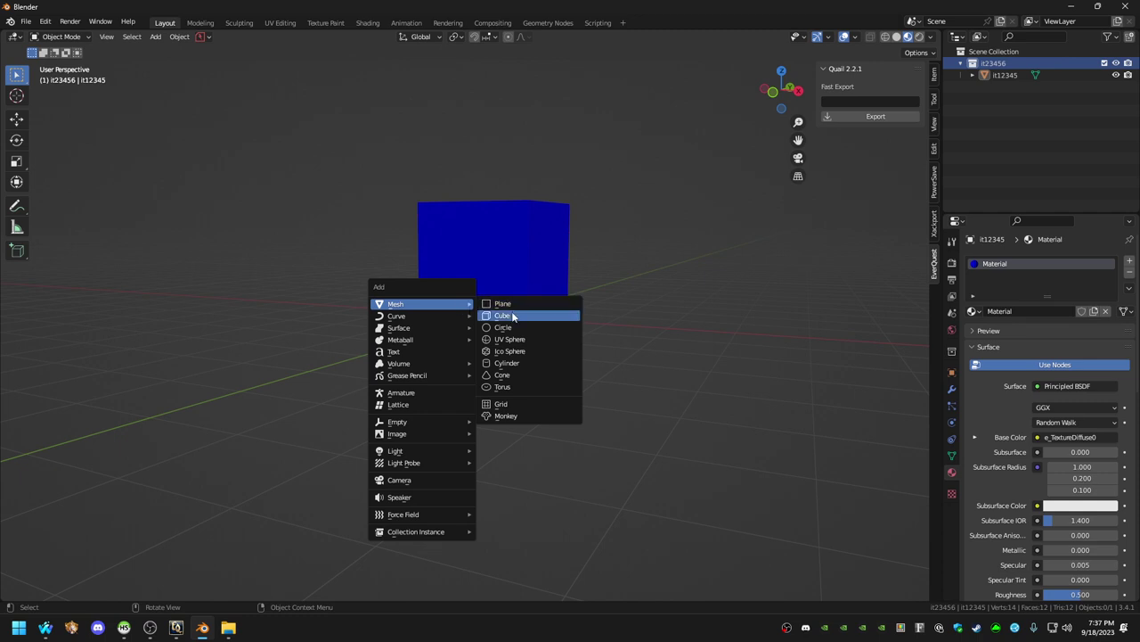
left_click(512, 315)
key("g")
key("z")
left_click(496, 315)
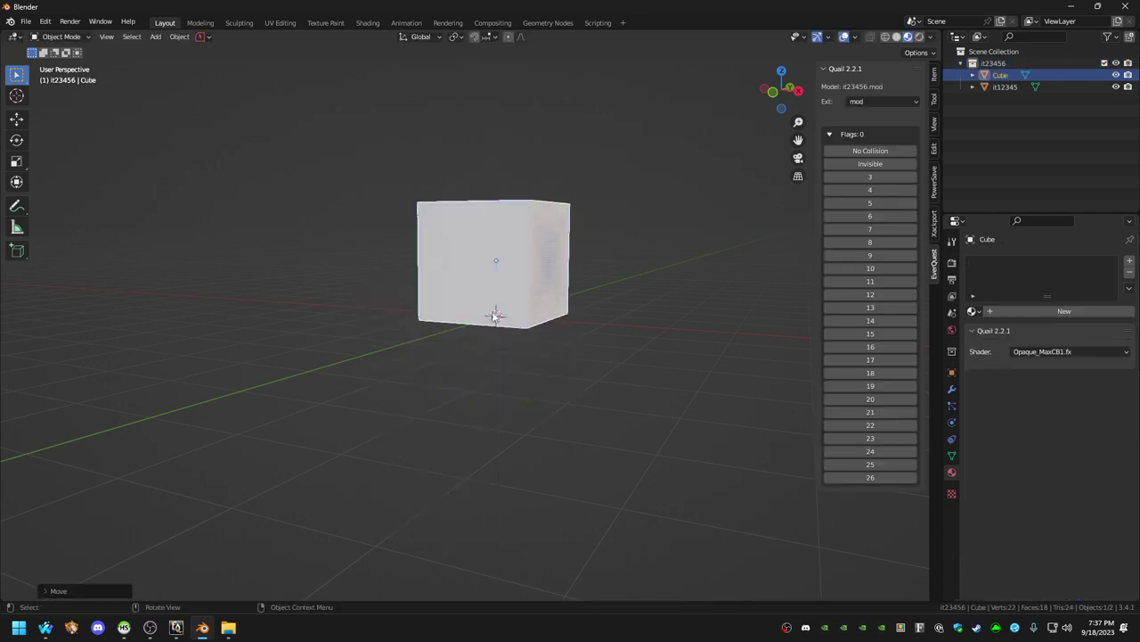
key("g")
key("x")
key("2")
left_click(496, 317)
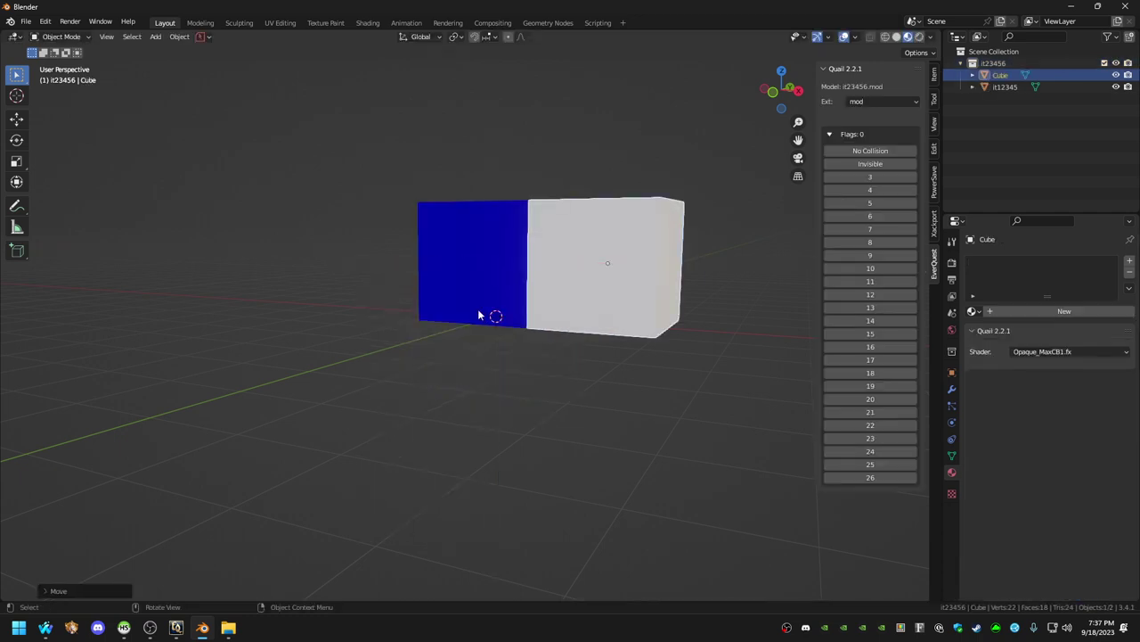
middle_click_drag(477, 316, 527, 328)
Switch selection between the blue it12345 cube and the new white Cube.
left_click(1006, 87)
left_click(1000, 75)
left_click(1005, 86)
left_click(1001, 75)
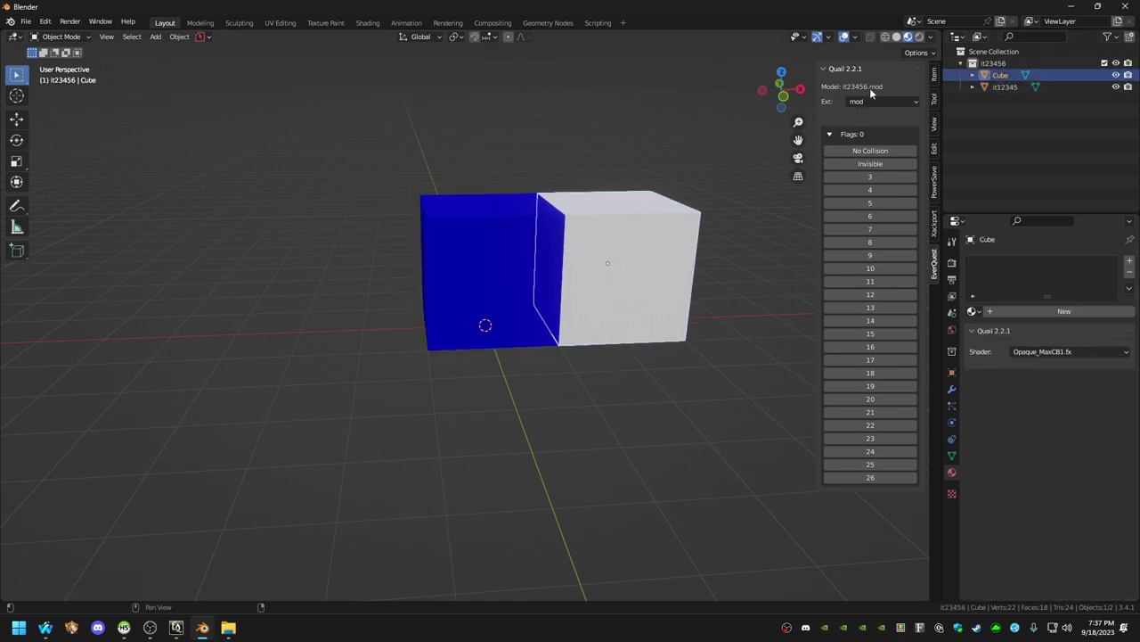
left_click(493, 273)
left_click(1001, 75)
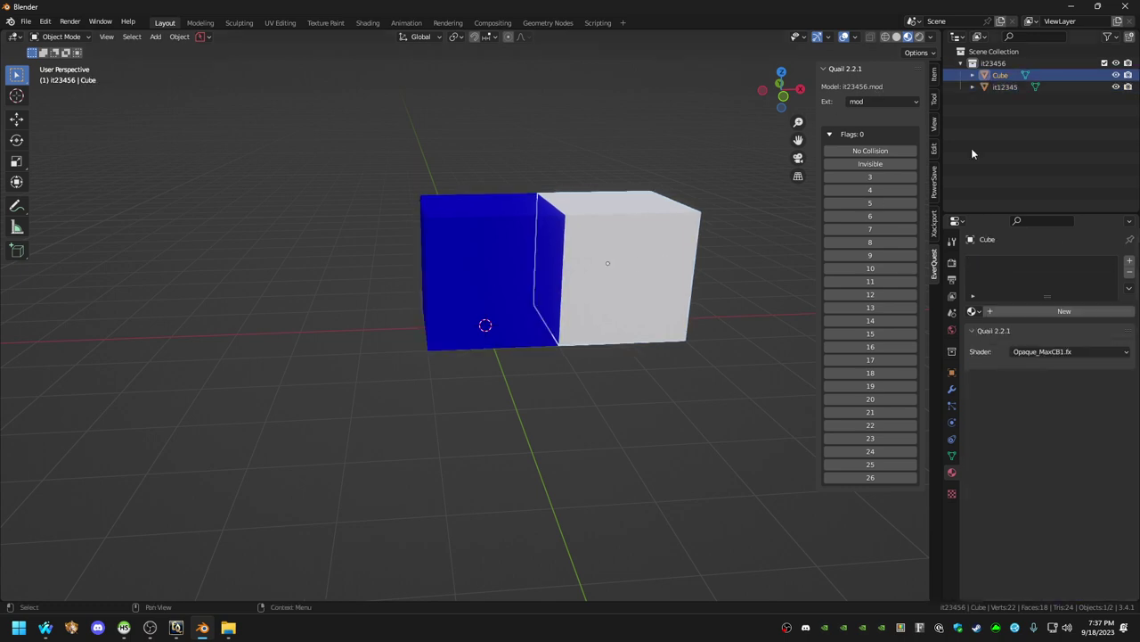
Add another cube and rename it it34567.
left_click(999, 55)
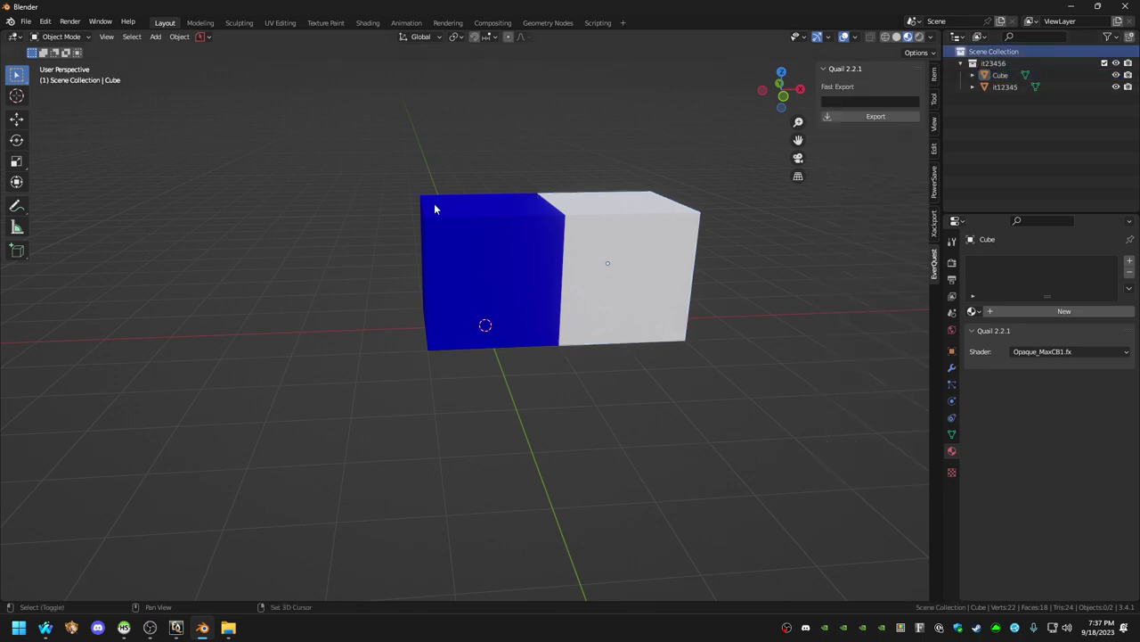
key("shift+a")
left_click(406, 206)
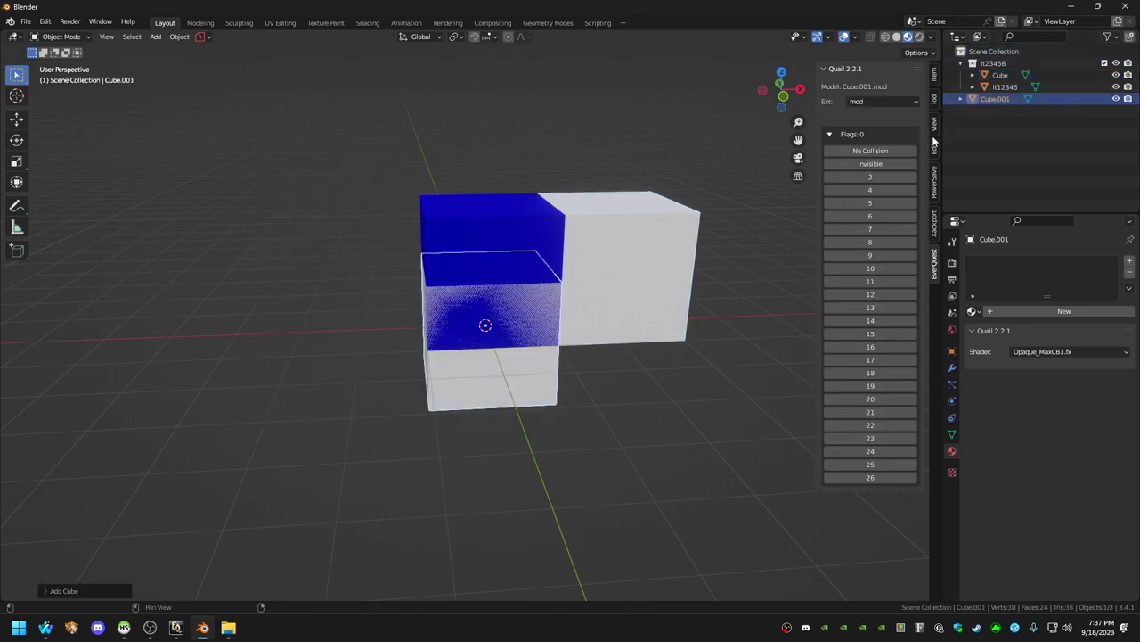
double_click(994, 99)
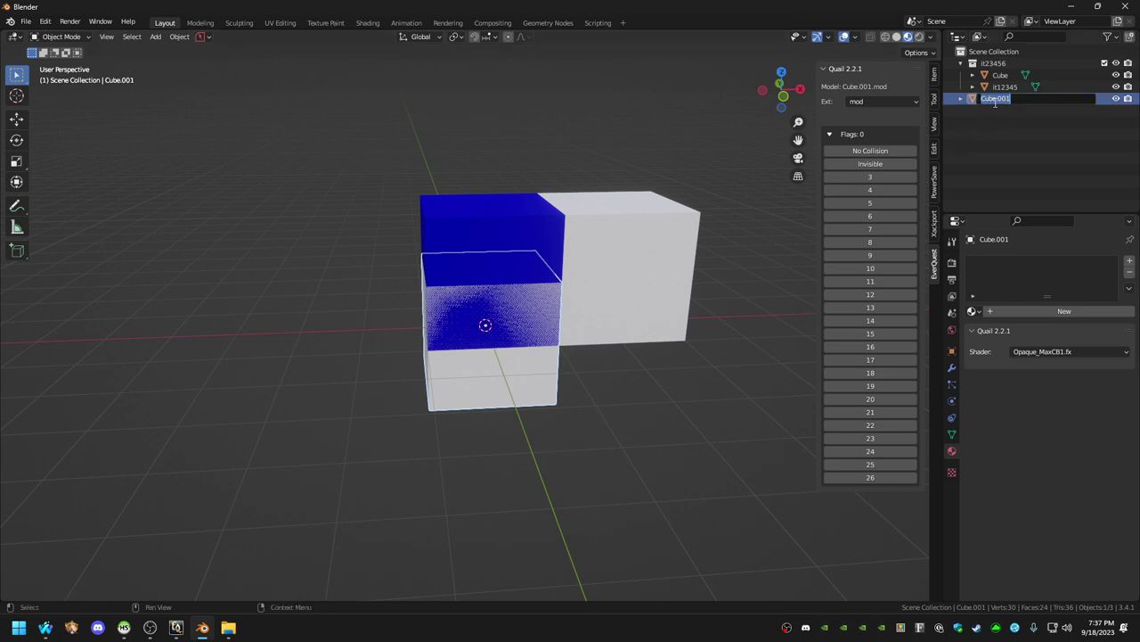
type("it34567")
key("Return")
Move it34567 2 m to the left along X, completing the row of boxes.
key("g")
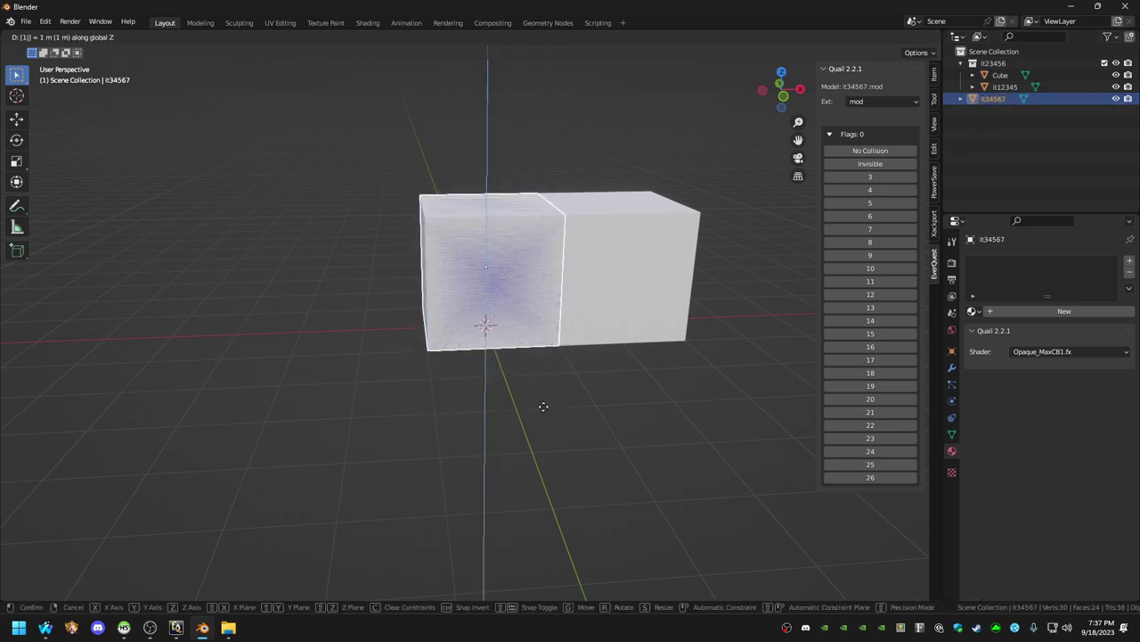
key("x")
left_click(543, 405)
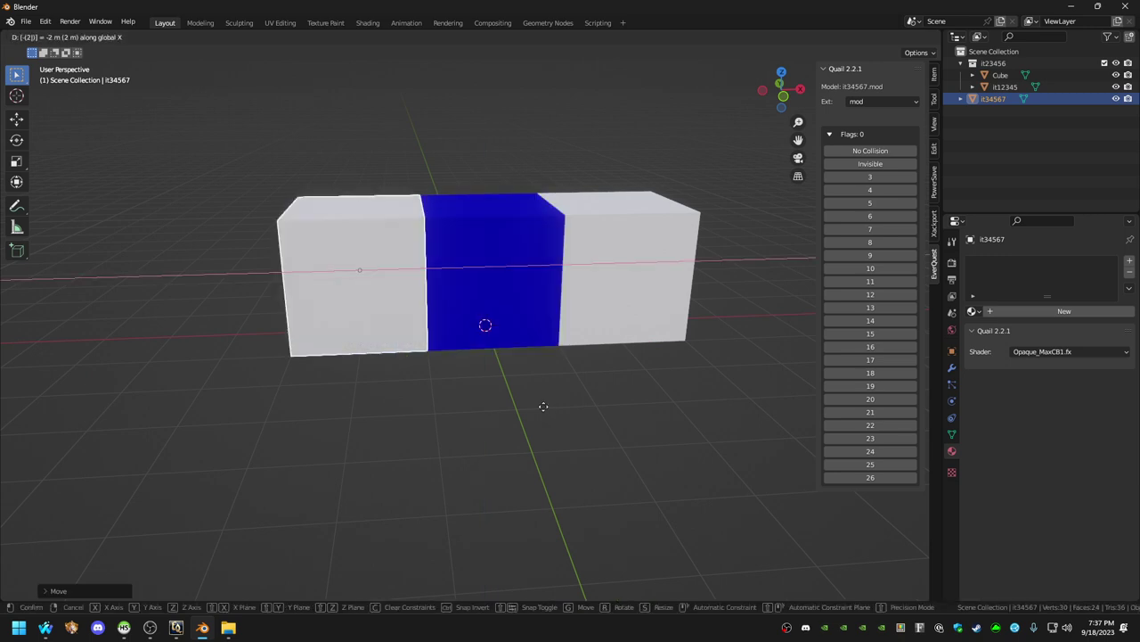
middle_click_drag(543, 406, 445, 392)
left_click(26, 21)
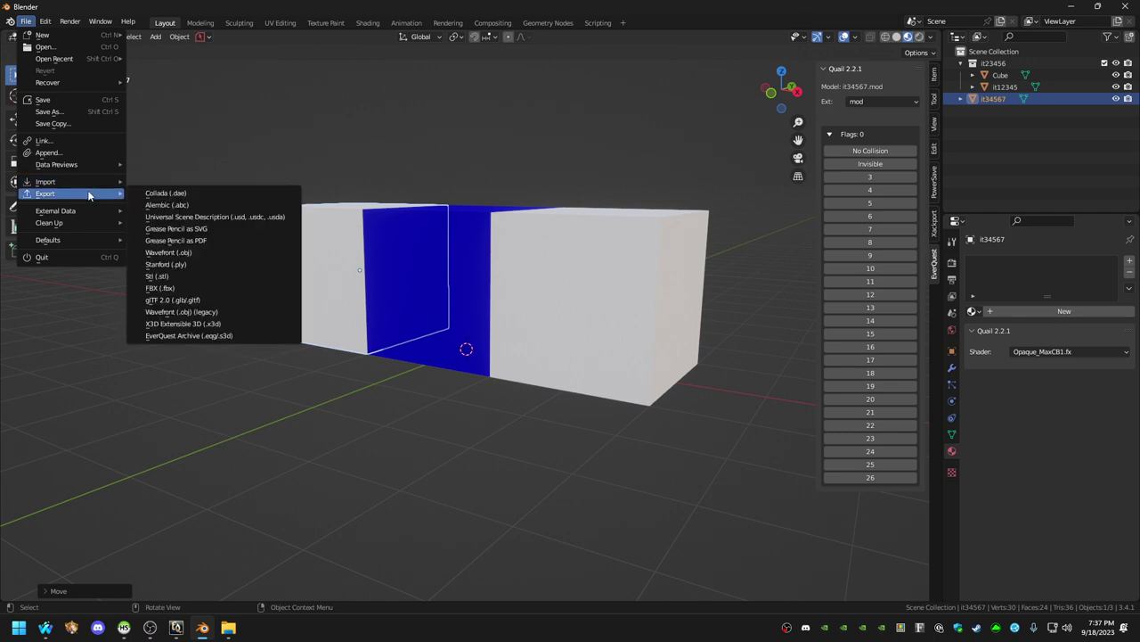
middle_click_drag(375, 100, 657, 259)
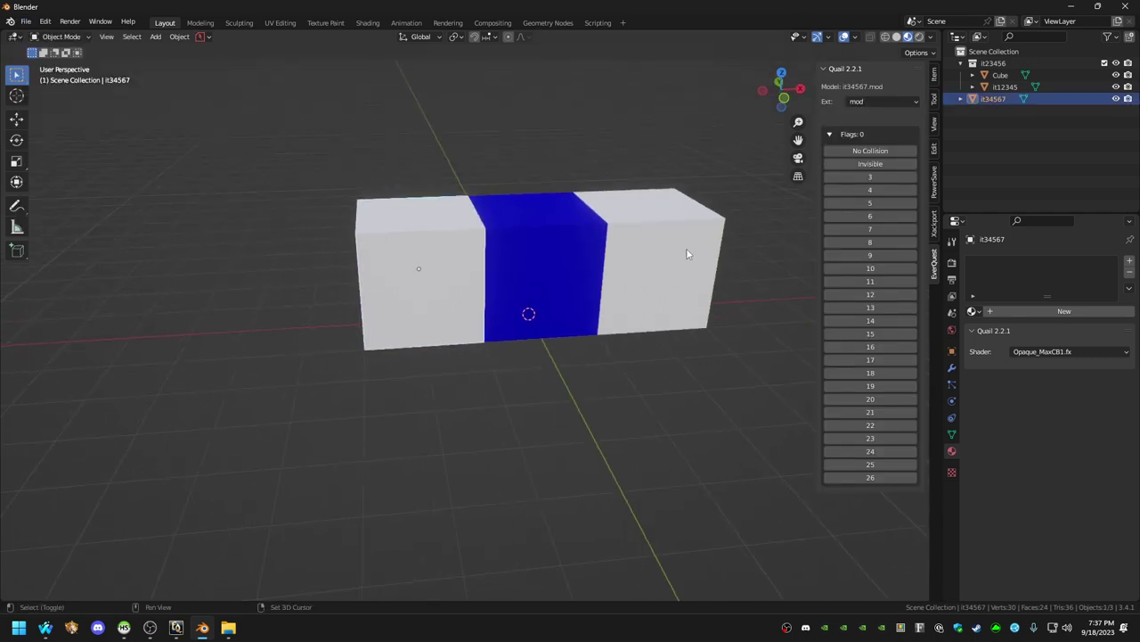
Add Triangulate modifiers to it34567 and the white Cube, then deselect everything.
left_click(951, 368)
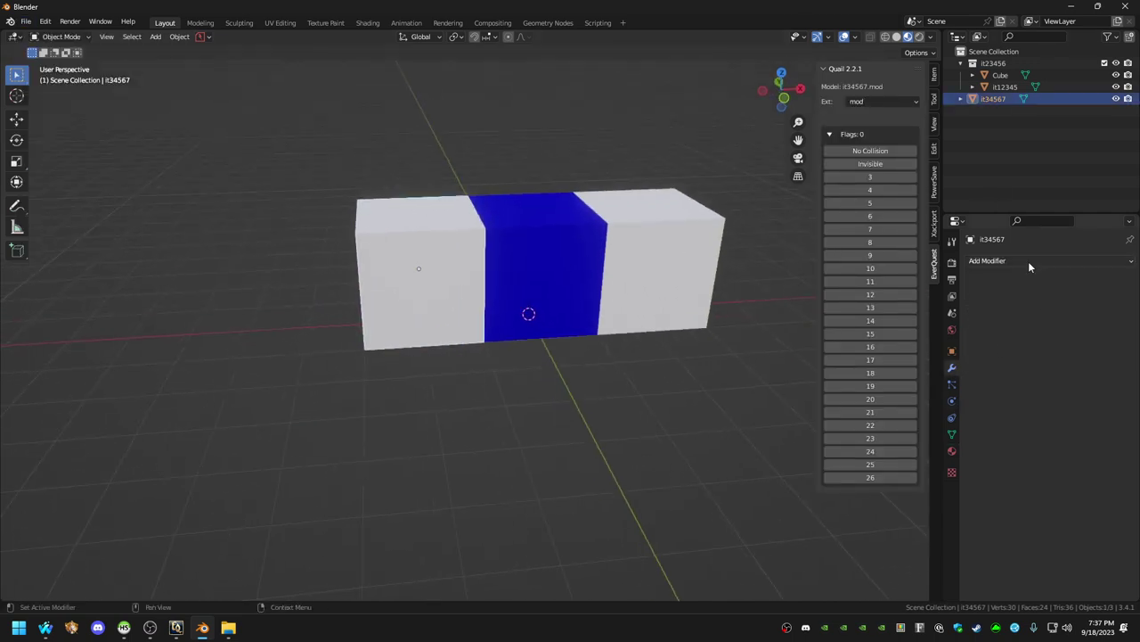
left_click(962, 260)
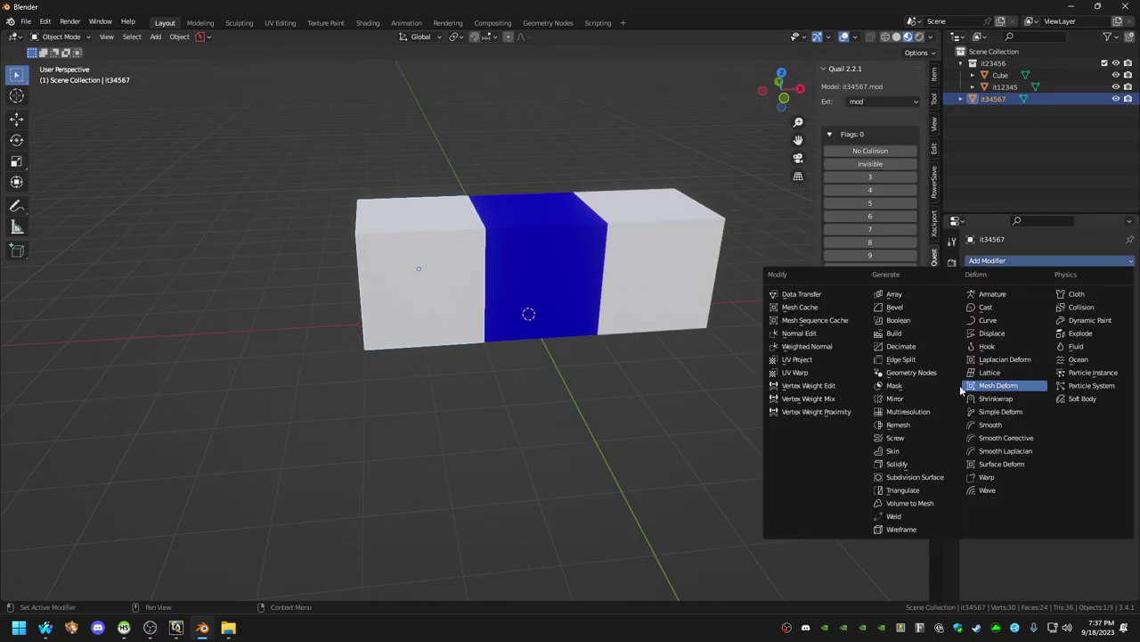
left_click(920, 492)
left_click(644, 237)
left_click(1037, 261)
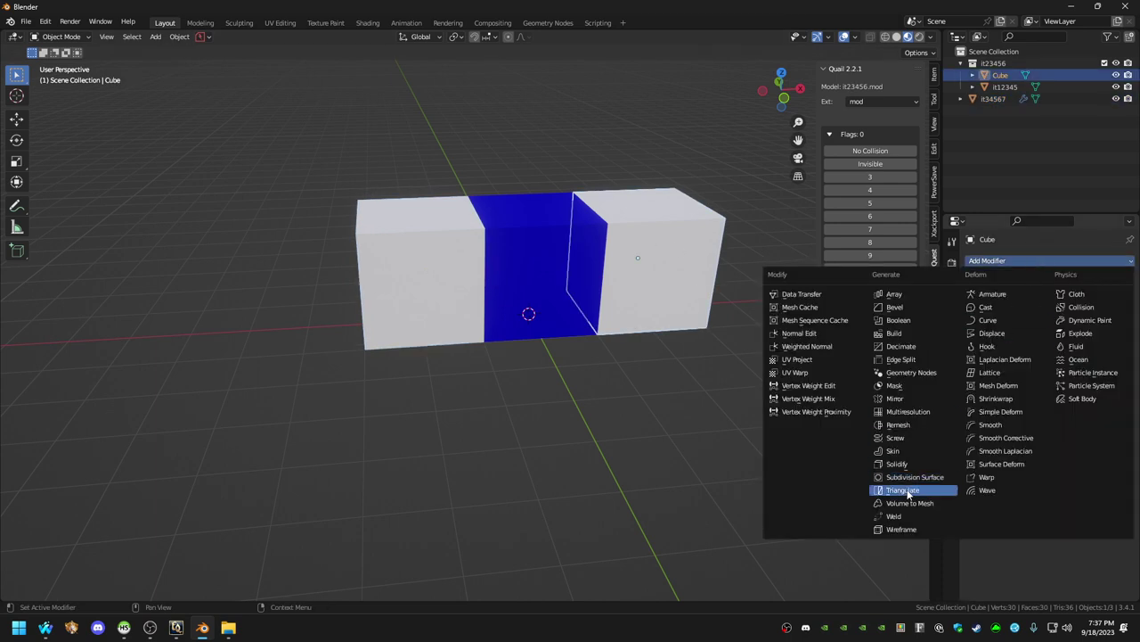
left_click(903, 489)
middle_click_drag(661, 361, 437, 255)
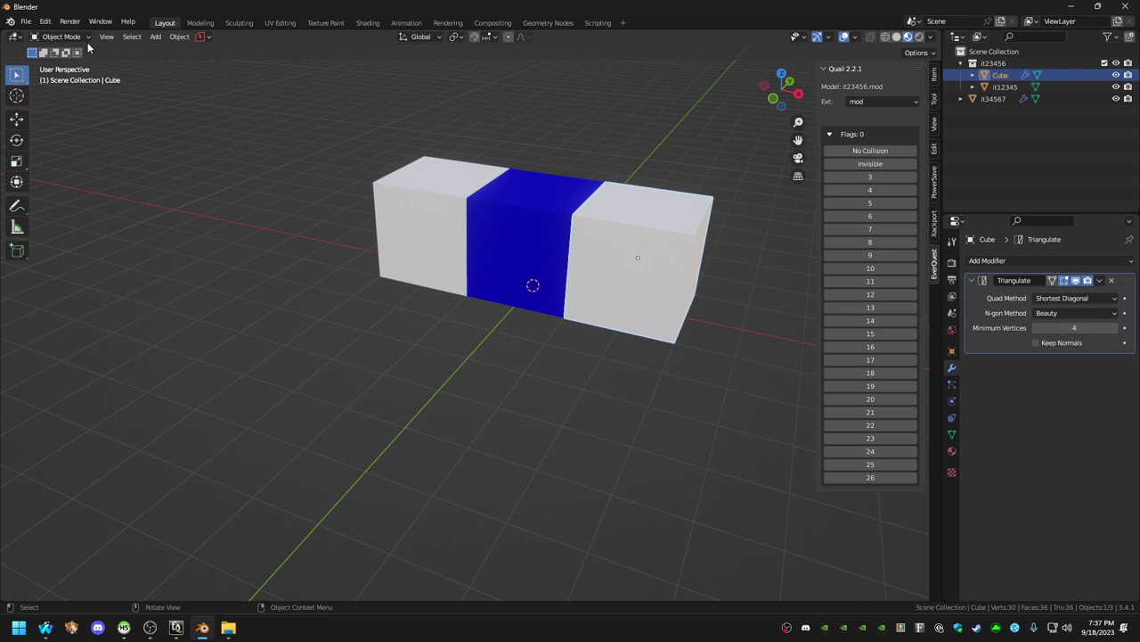
left_click(611, 382)
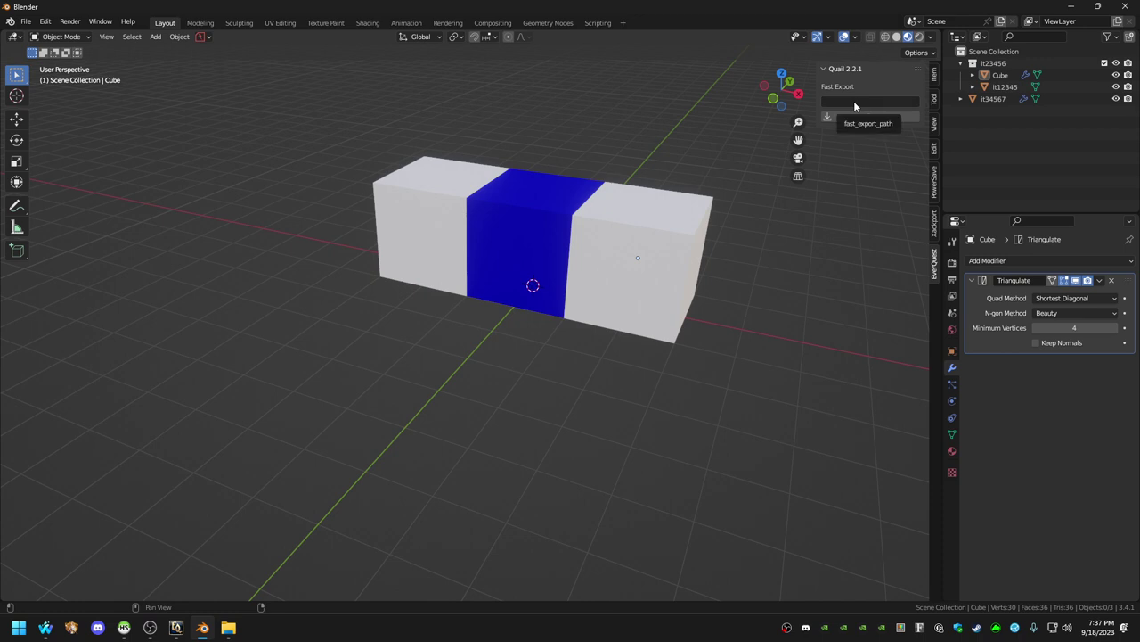
Save the scene as untitled.blend.
left_click(26, 21)
left_click(50, 114)
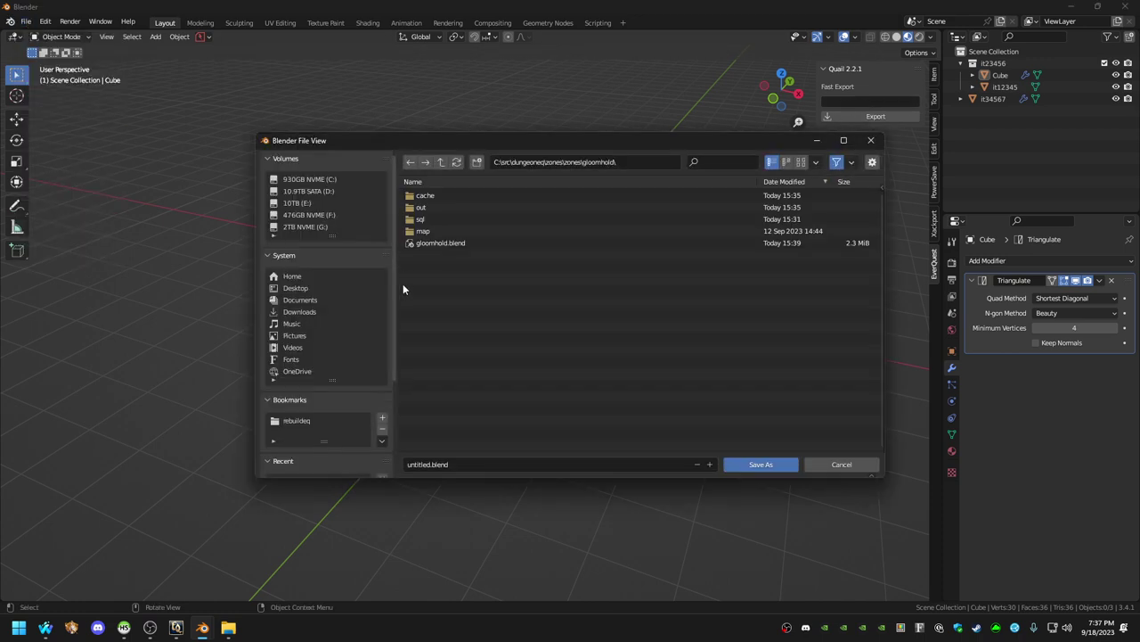
left_click(746, 465)
middle_click_drag(448, 278, 544, 257)
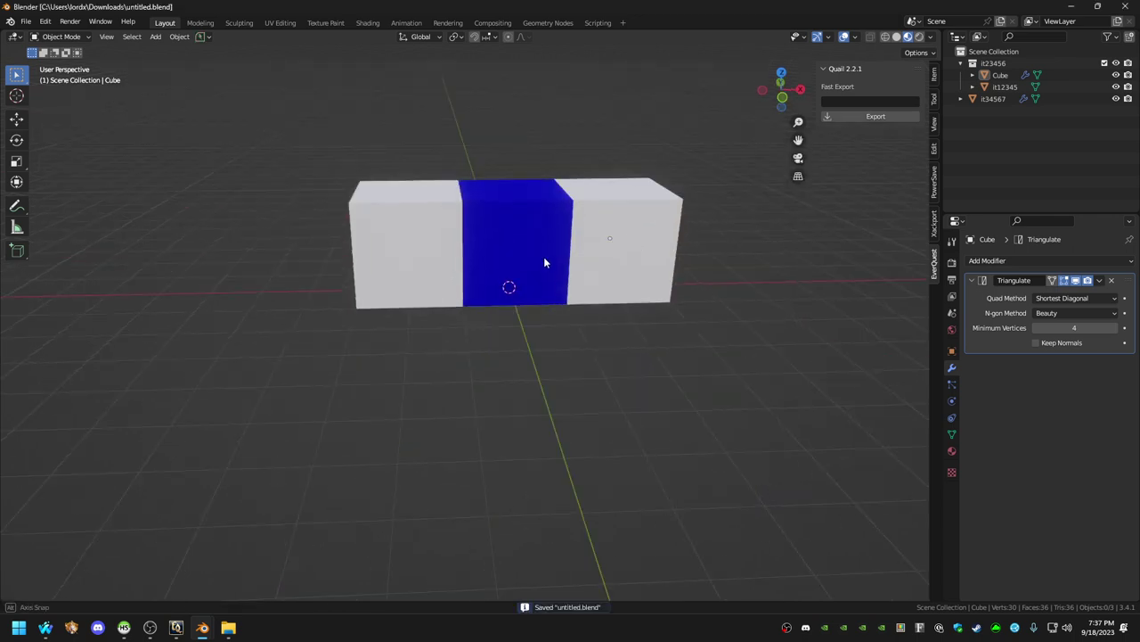
Set the Quail quick export name to untitled and run the quick export.
left_click(877, 98)
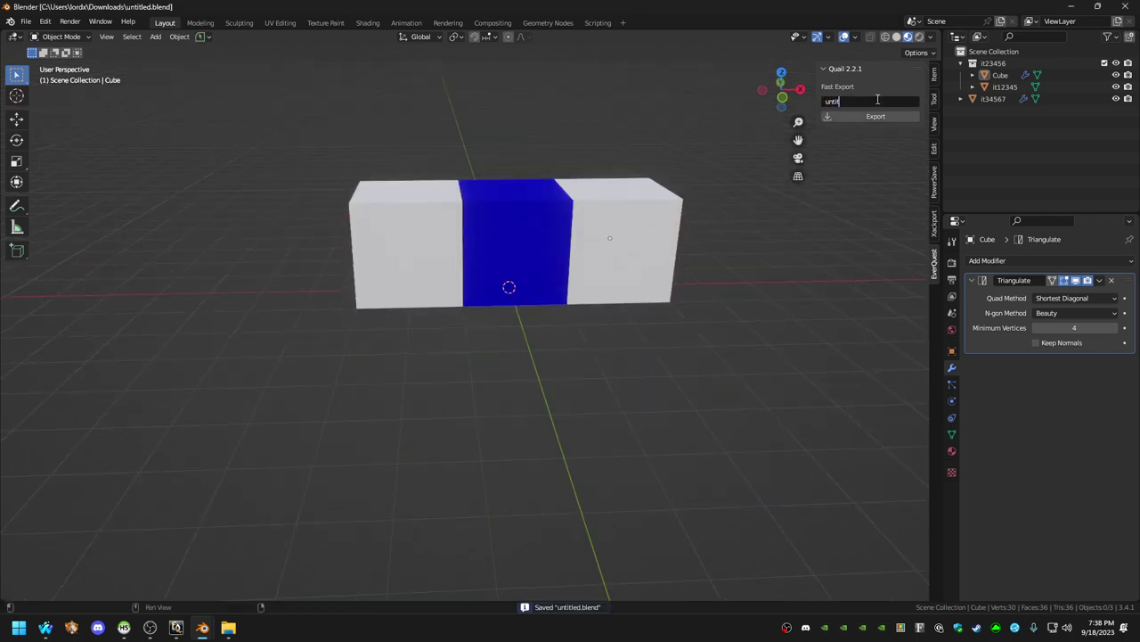
type("untitled.egg")
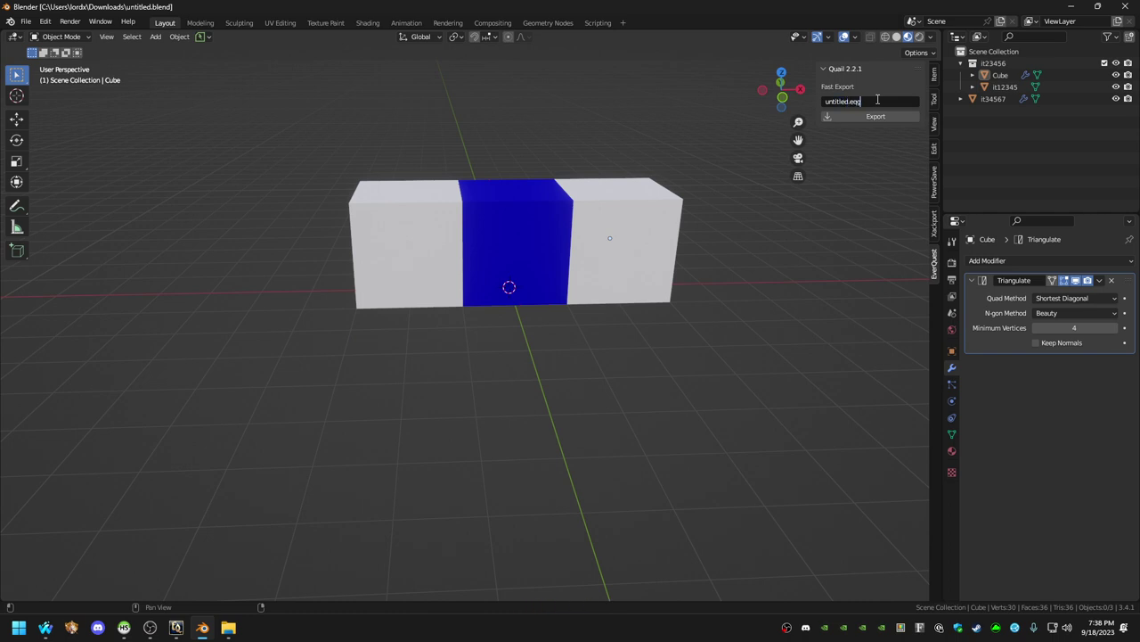
key("Return")
left_click(862, 117)
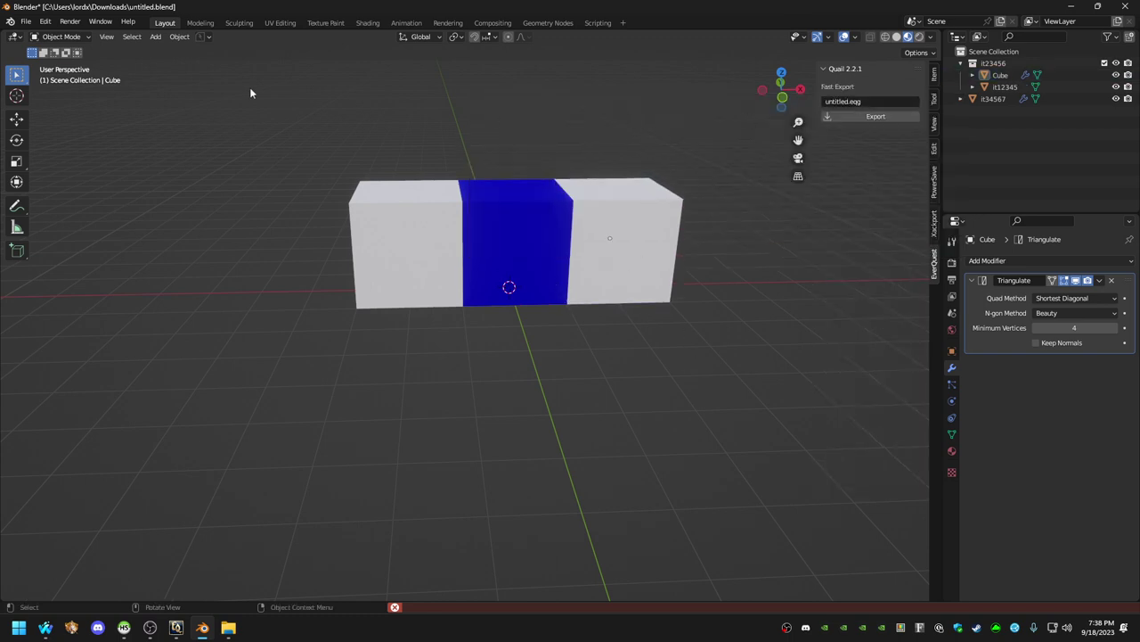
Export as an EverQuest Archive, which fails with an index-out-of-range error.
left_click(26, 22)
mouse_move(53, 193)
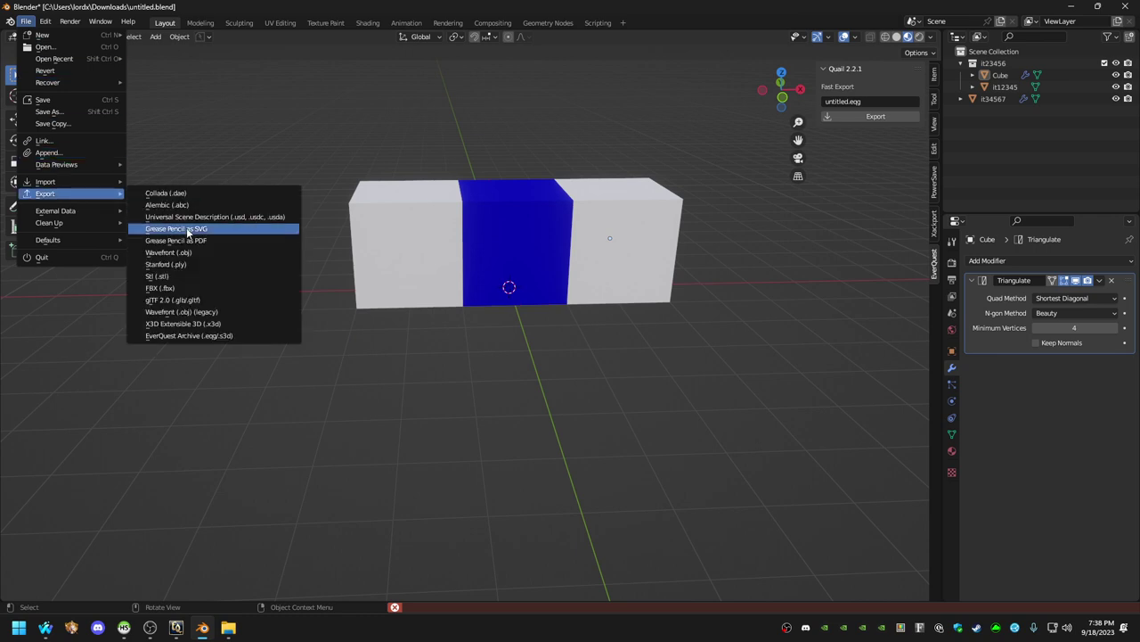
left_click(234, 338)
left_click(762, 466)
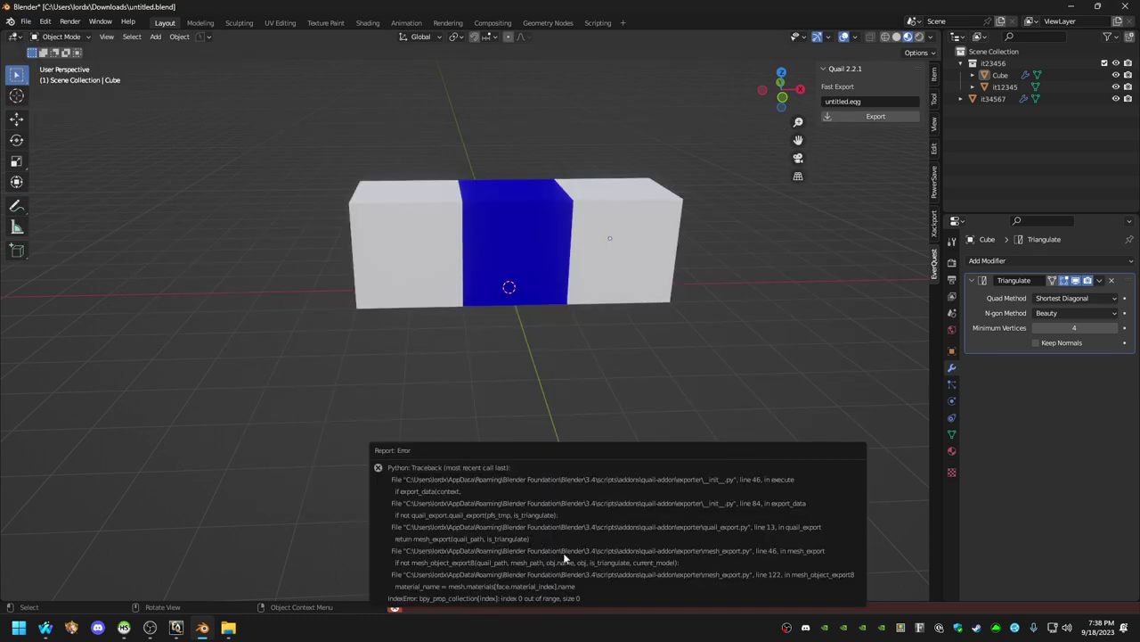
Give the two white cubes new materials, Material.001 and Material.002.
left_click(621, 250)
left_click(952, 450)
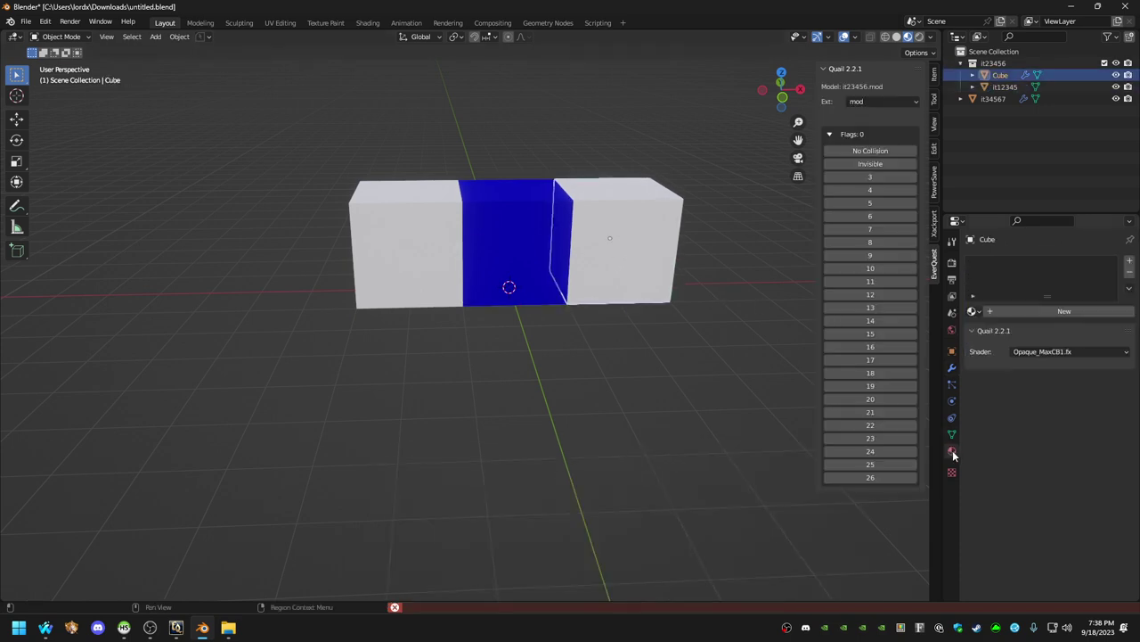
left_click(1015, 313)
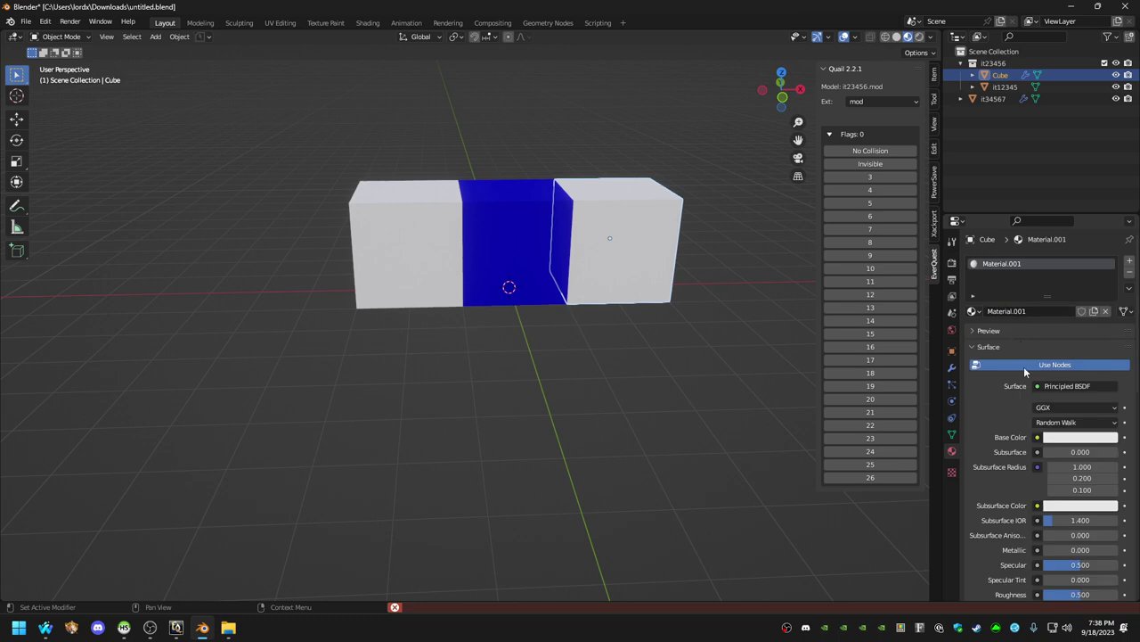
left_click(431, 260)
left_click(1039, 315)
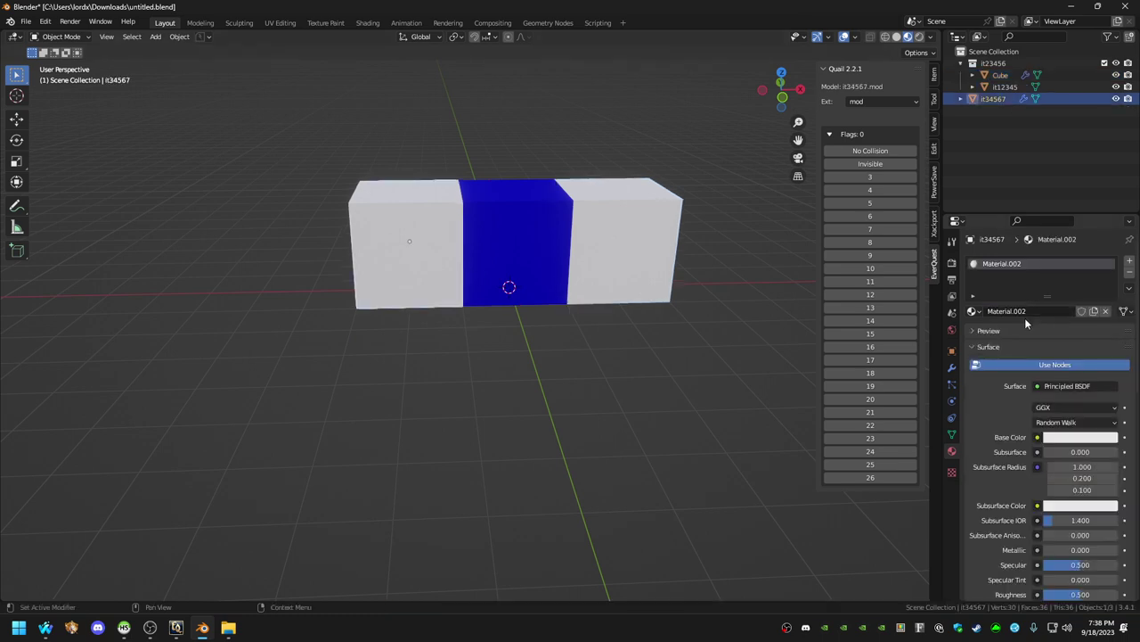
Deselect everything, save untitled.blend and export the scene to untitled.eqg with Quail.
left_click(550, 248)
left_click(25, 21)
mouse_move(63, 181)
left_click(245, 126)
key("ctrl+s")
left_click(896, 114)
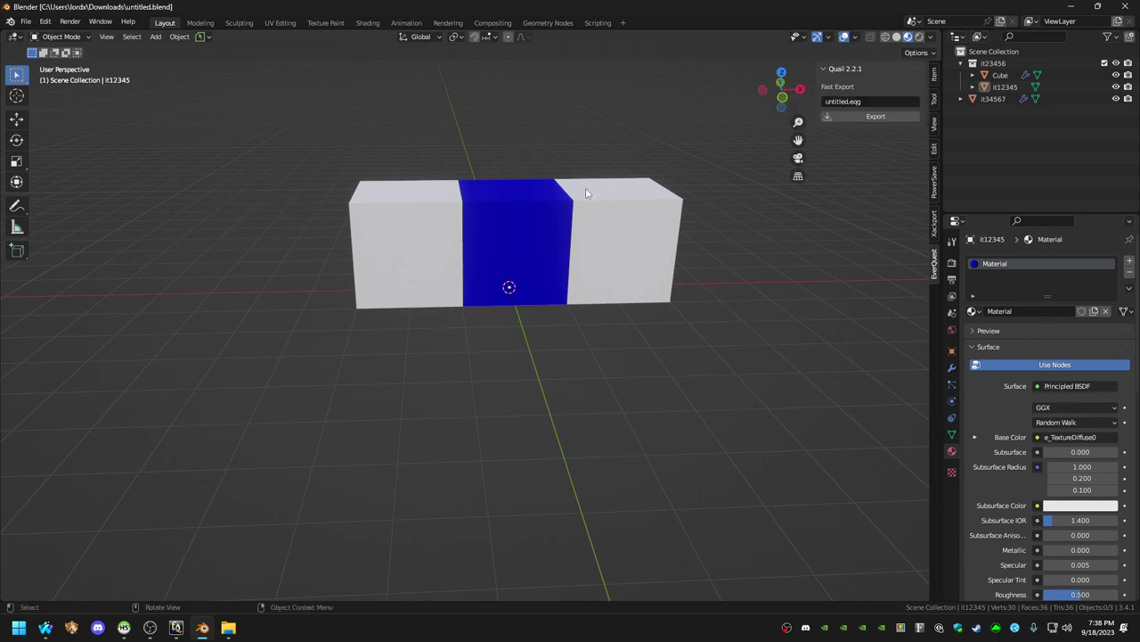
Open untitled.eqg from Downloads in EQ-Zip and inspect the it23456.mod and it34567.mod entries.
key("alt+Tab")
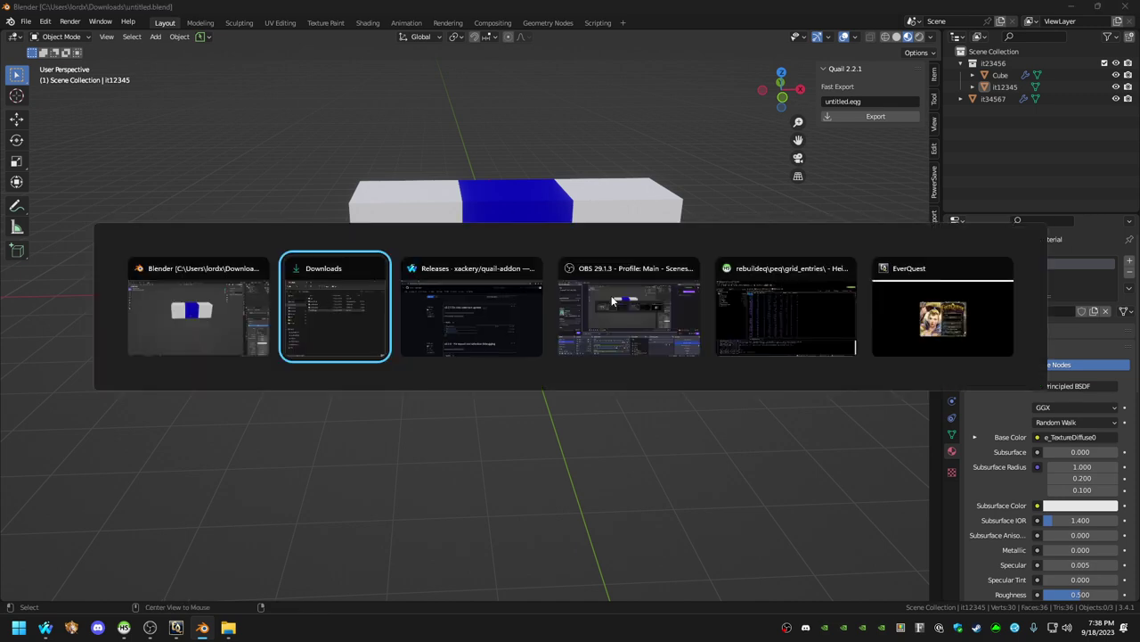
double_click(399, 295)
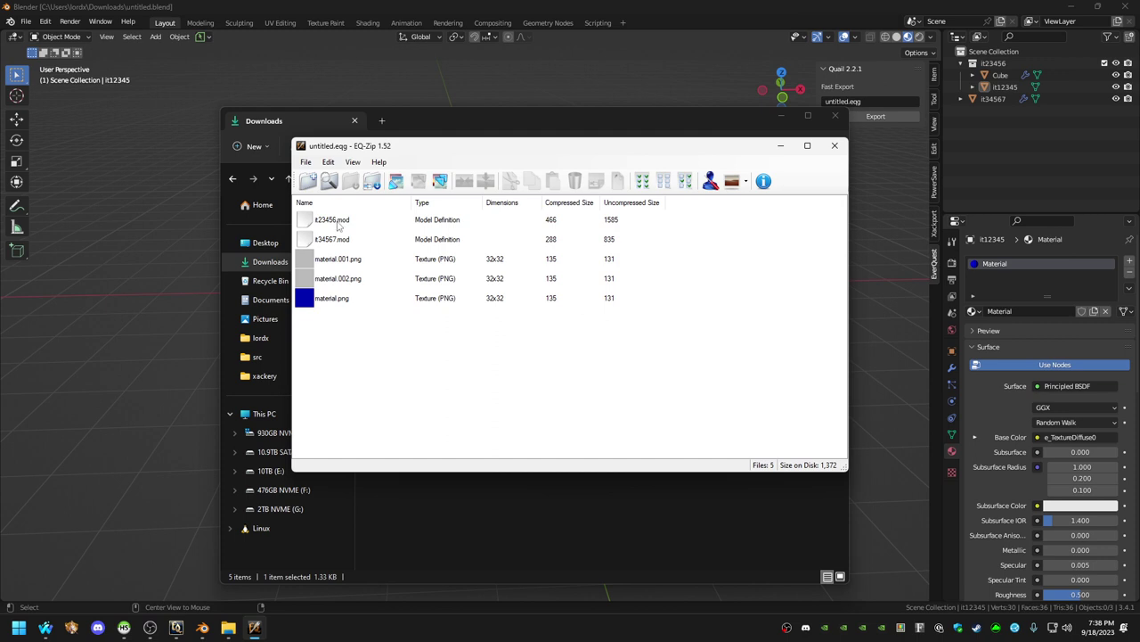
left_click(338, 225)
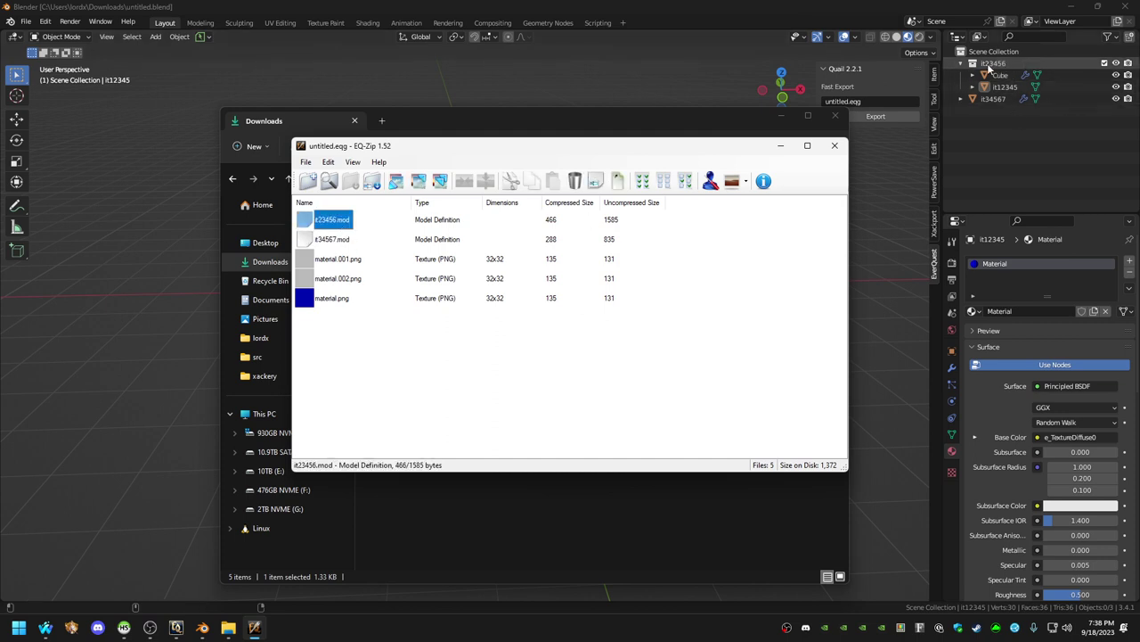
key("Down")
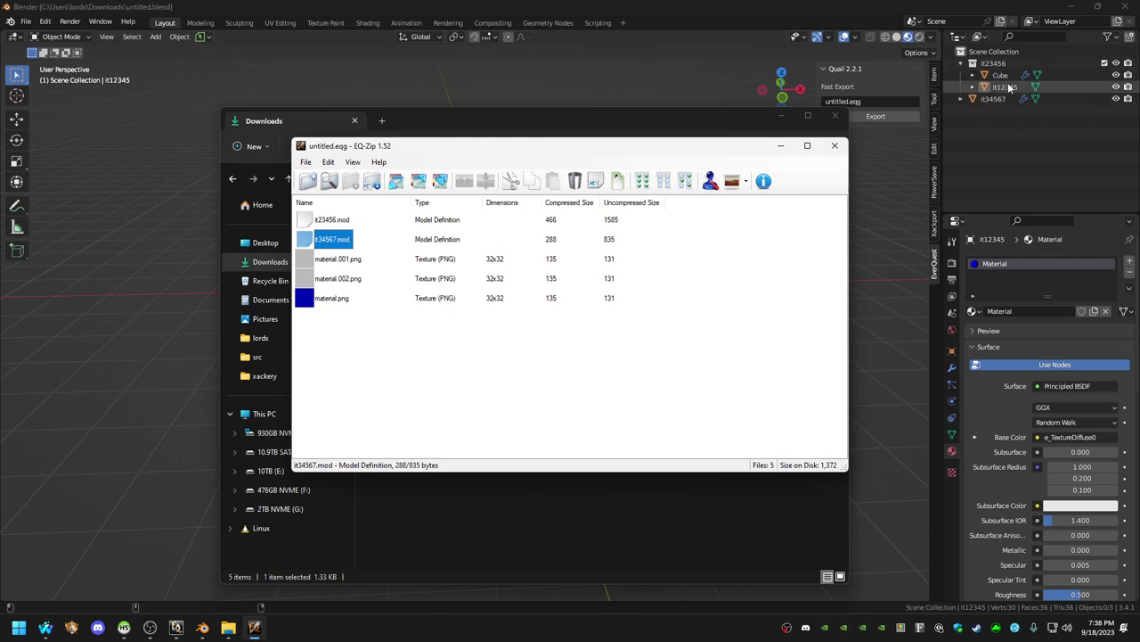
left_click(611, 381)
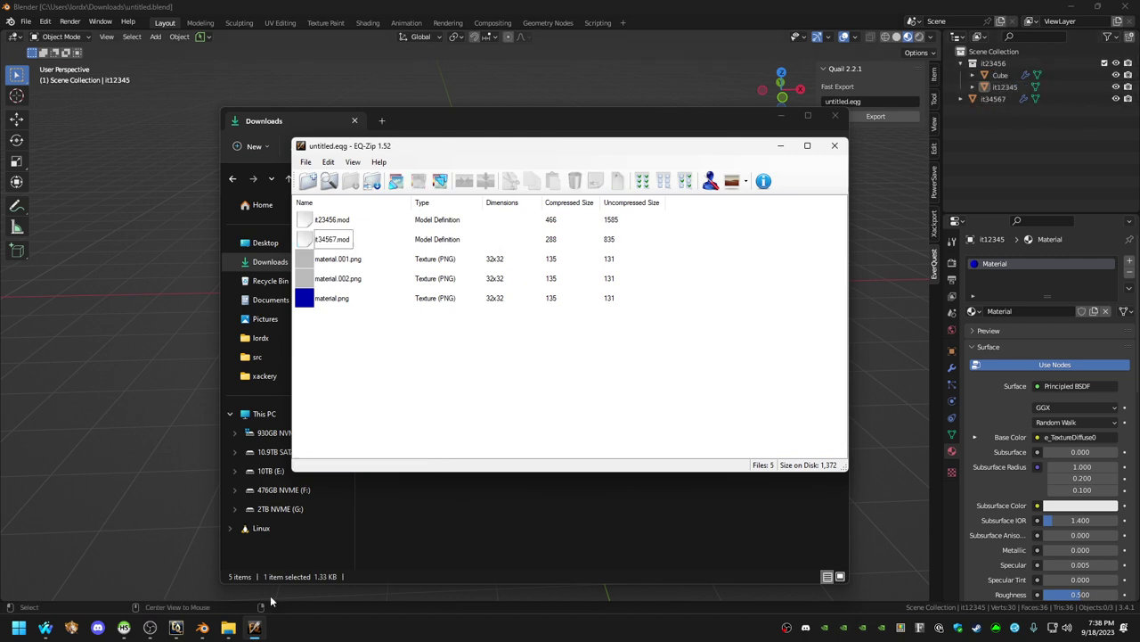
Launch EQG Model Importer from the d:\games\eq\eqzip\ tools folder.
key("super+r")
type("d:\\games\\eq\\")
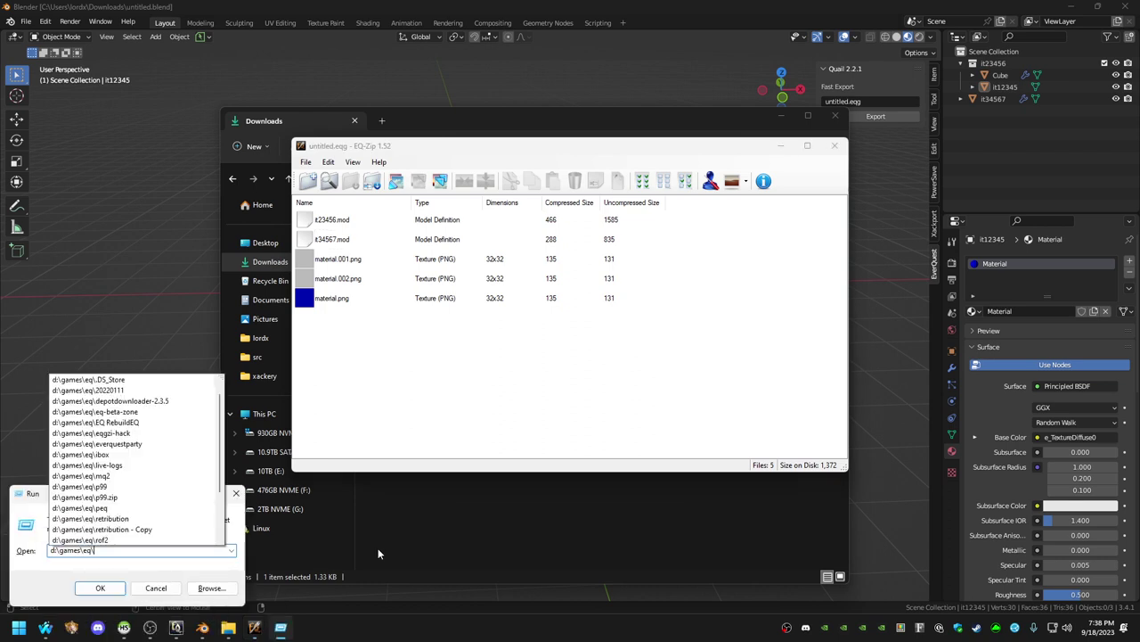
type("eqzip\\")
key("Return")
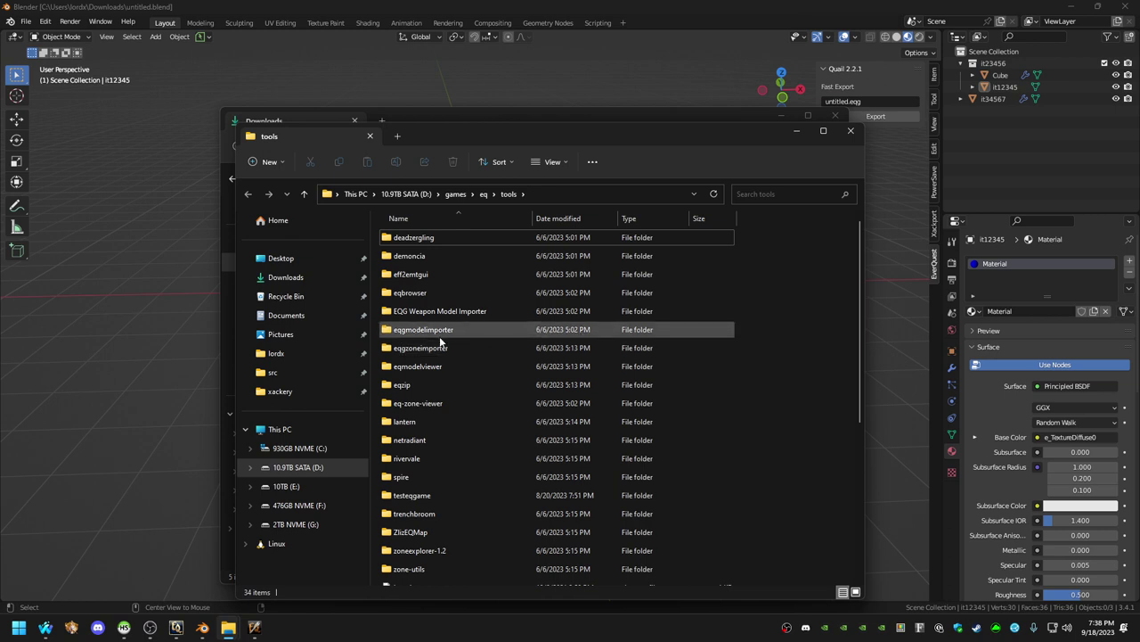
double_click(440, 369)
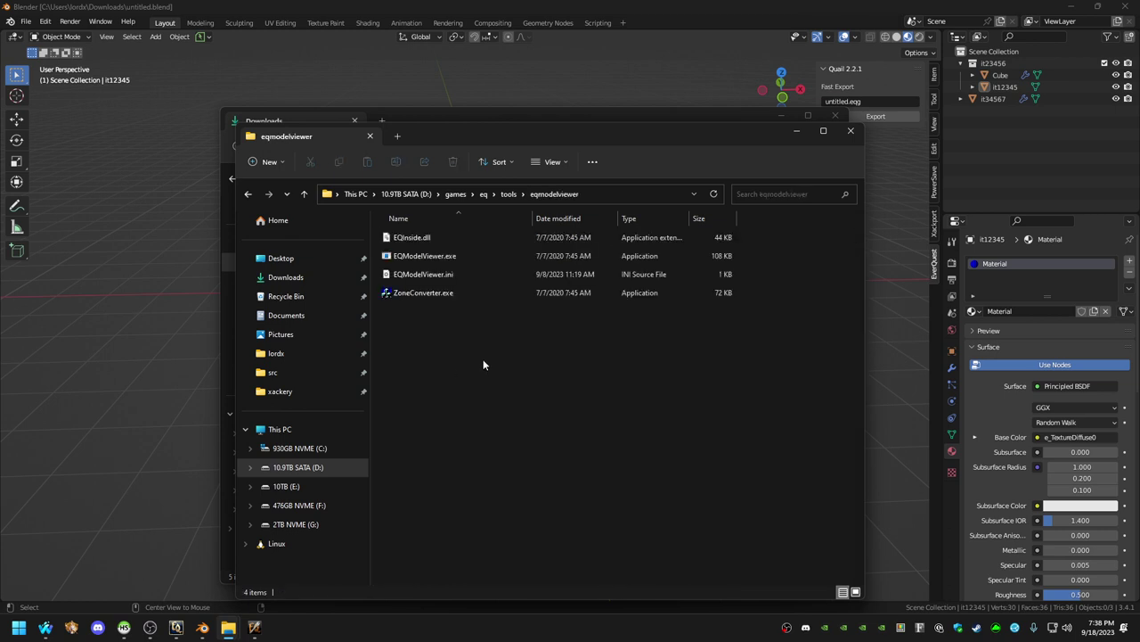
double_click(447, 258)
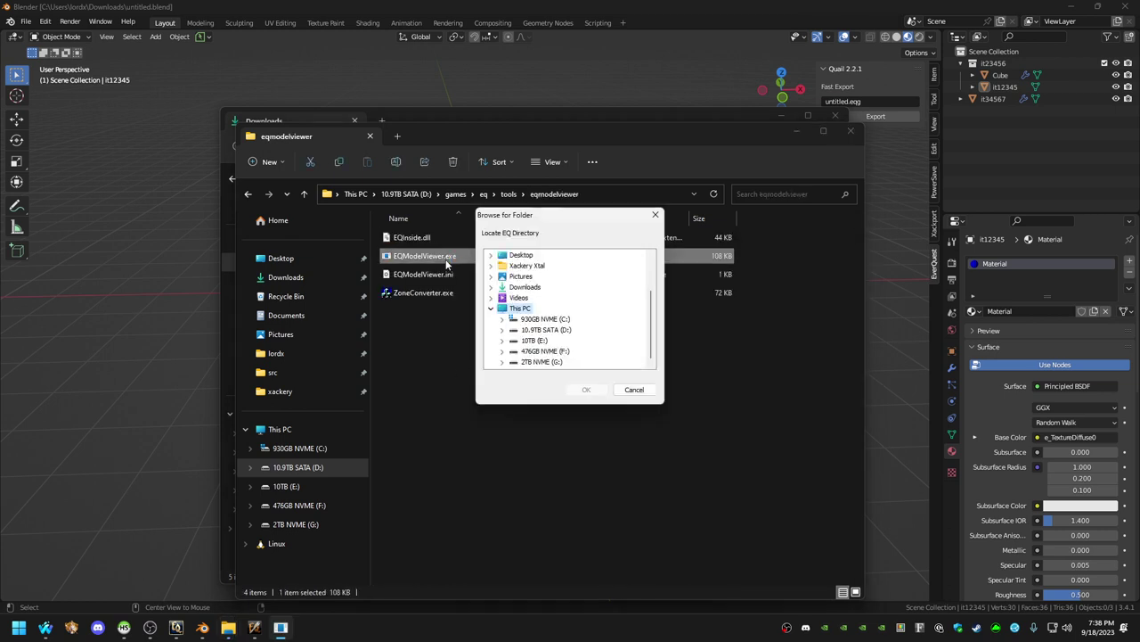
left_click(635, 389)
left_click(308, 56)
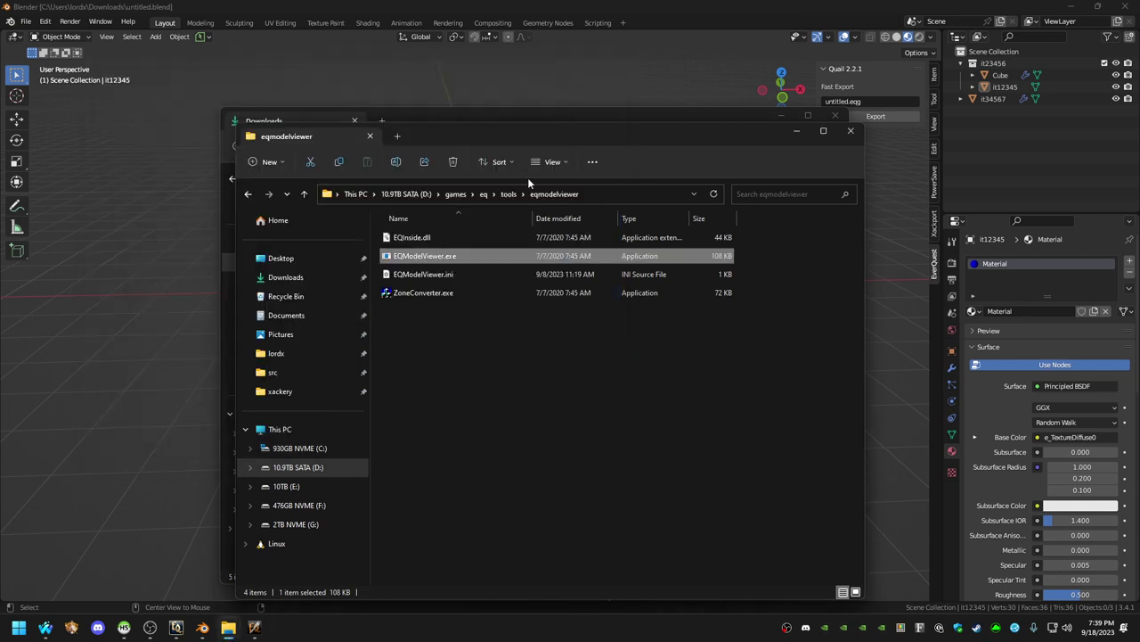
left_click(504, 195)
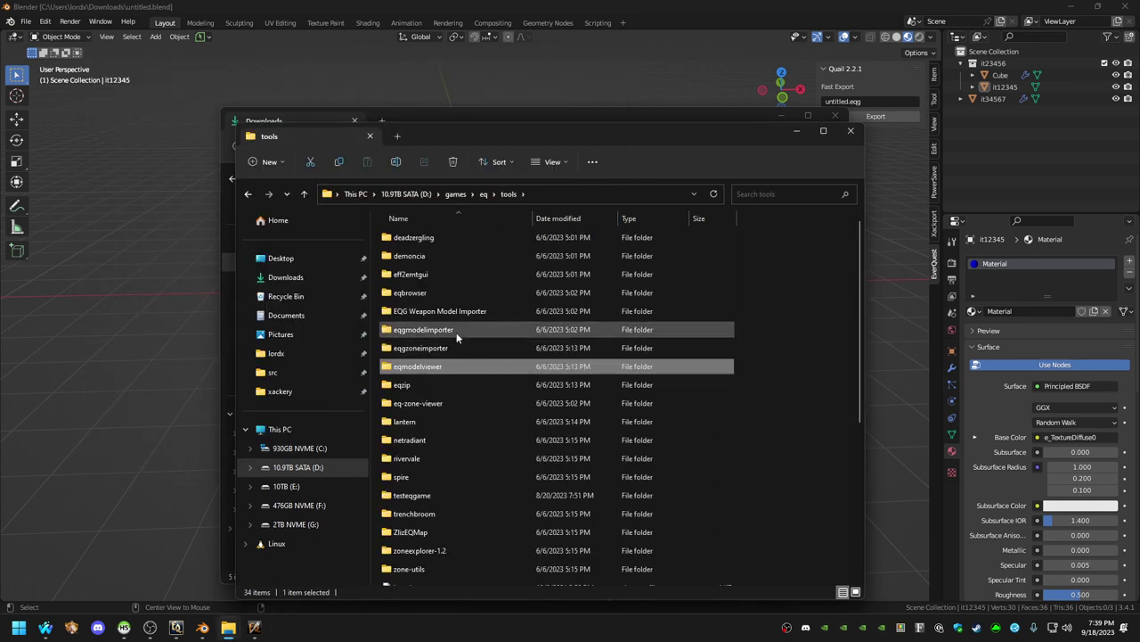
double_click(457, 330)
double_click(448, 332)
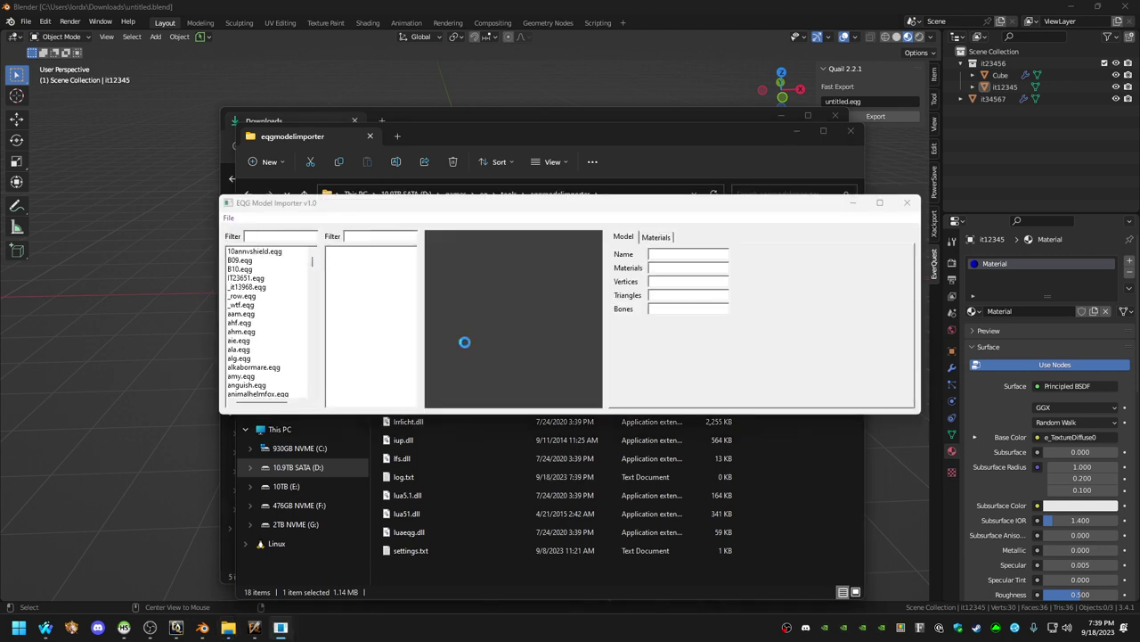
Load untitled.eqg from Downloads and preview and rotate models it23456 and it34567.
left_click(537, 318)
left_click(595, 424)
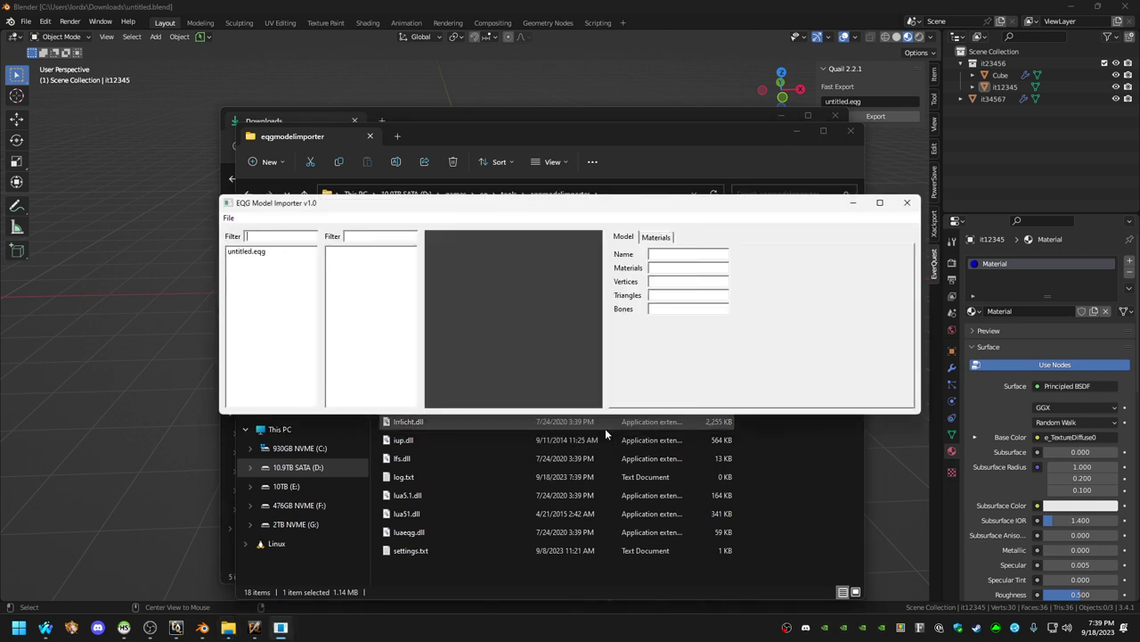
left_click(267, 252)
left_click(341, 252)
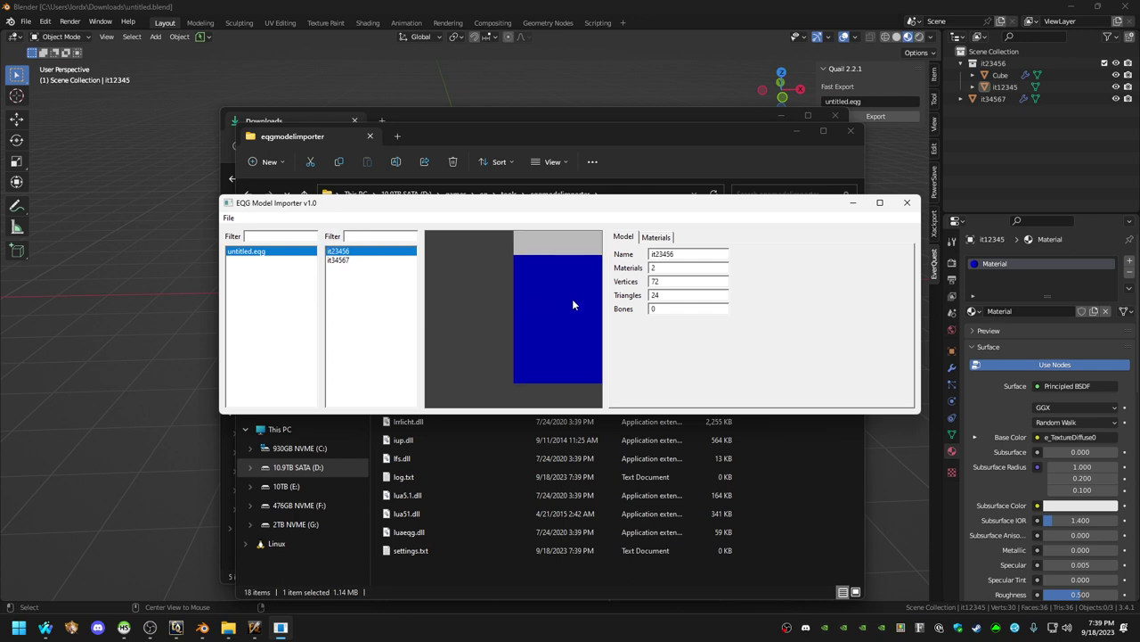
left_click_drag(572, 304, 563, 266)
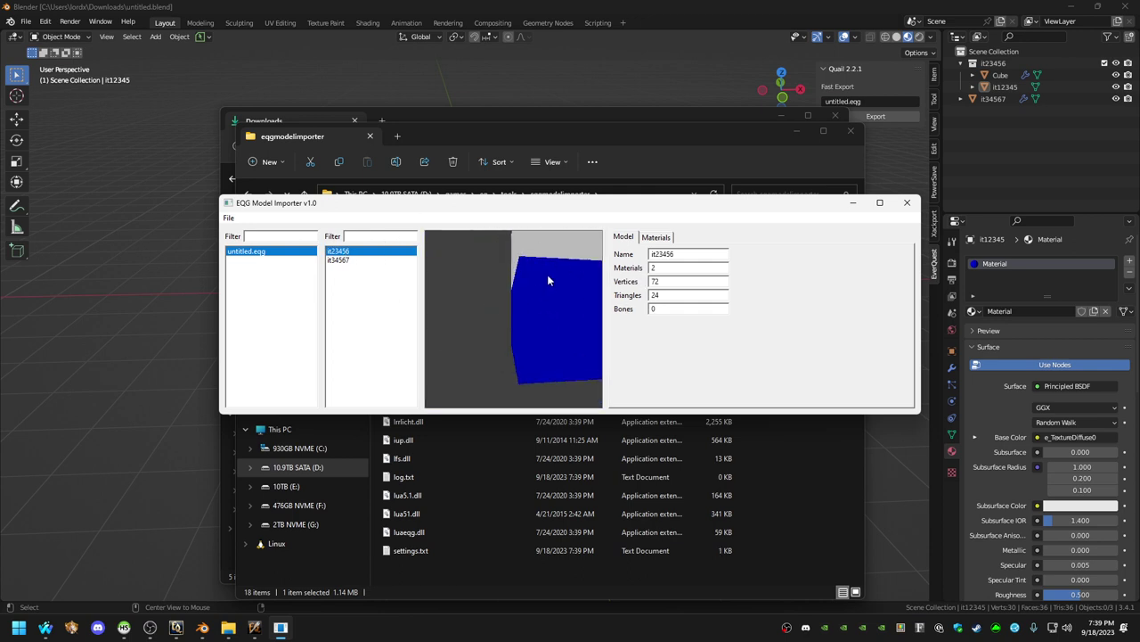
left_click(367, 261)
left_click_drag(578, 360, 504, 397)
Select the third cube, Cube, and set its base colour to green.
left_click(164, 330)
left_click(629, 253)
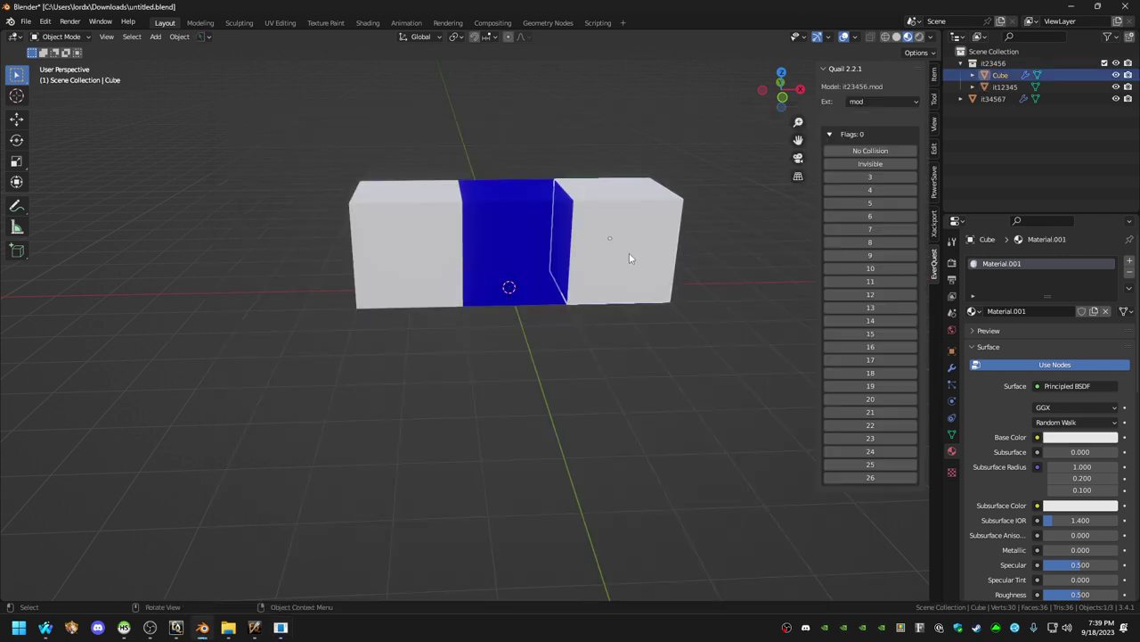
left_click(1056, 438)
left_click(1029, 287)
Drive the Cube's base colour with a Brick Texture.
left_click(1037, 436)
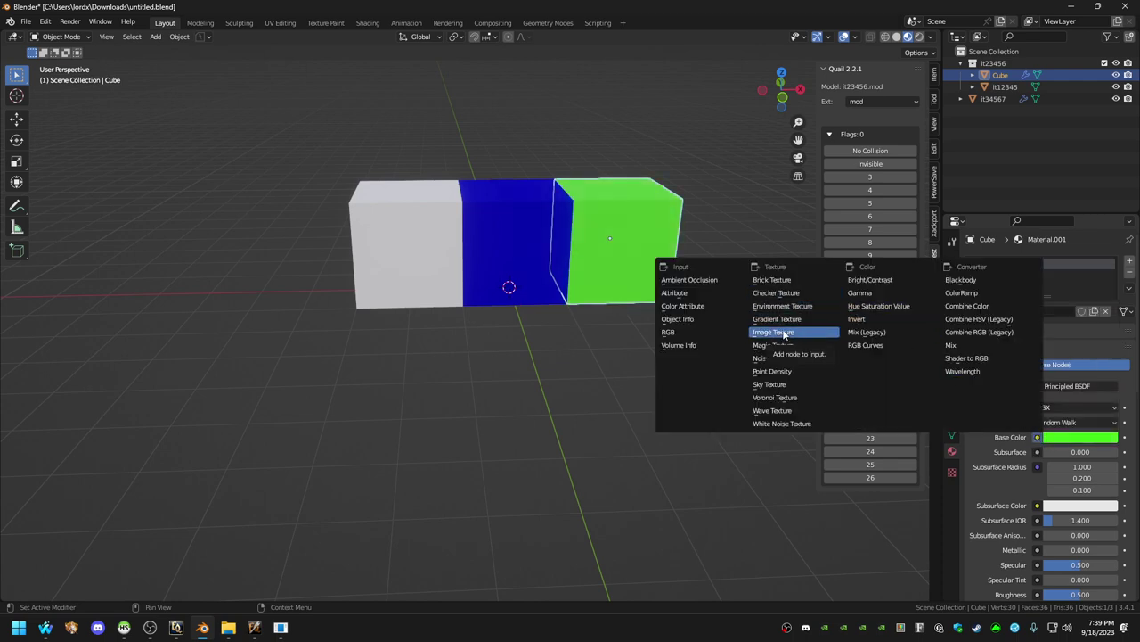
left_click(1017, 437)
left_click(1037, 436)
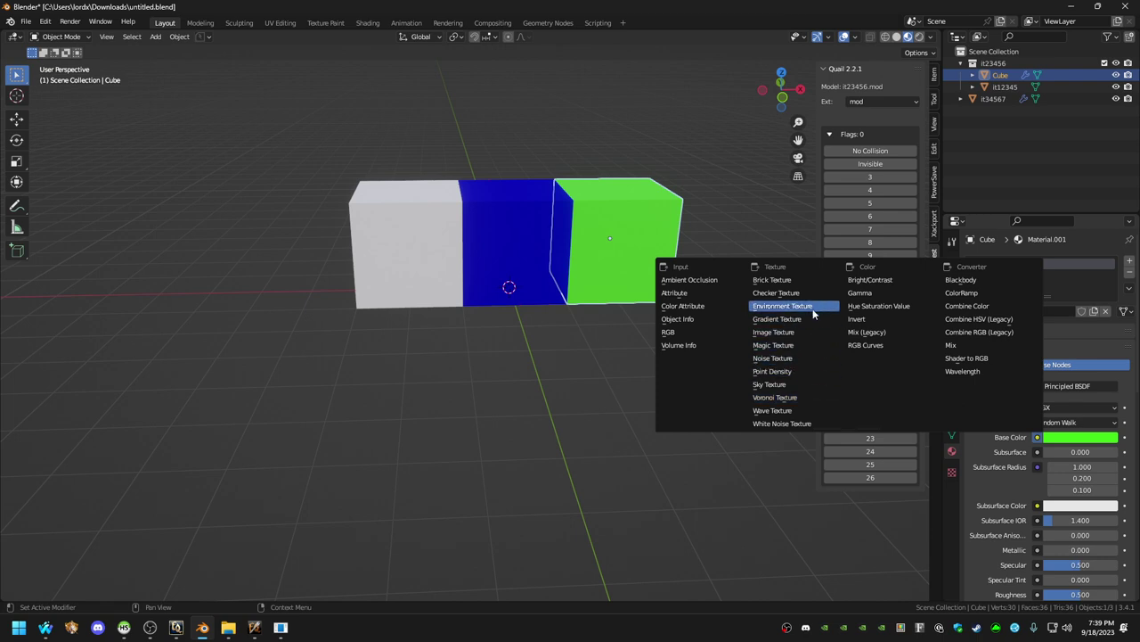
left_click(805, 278)
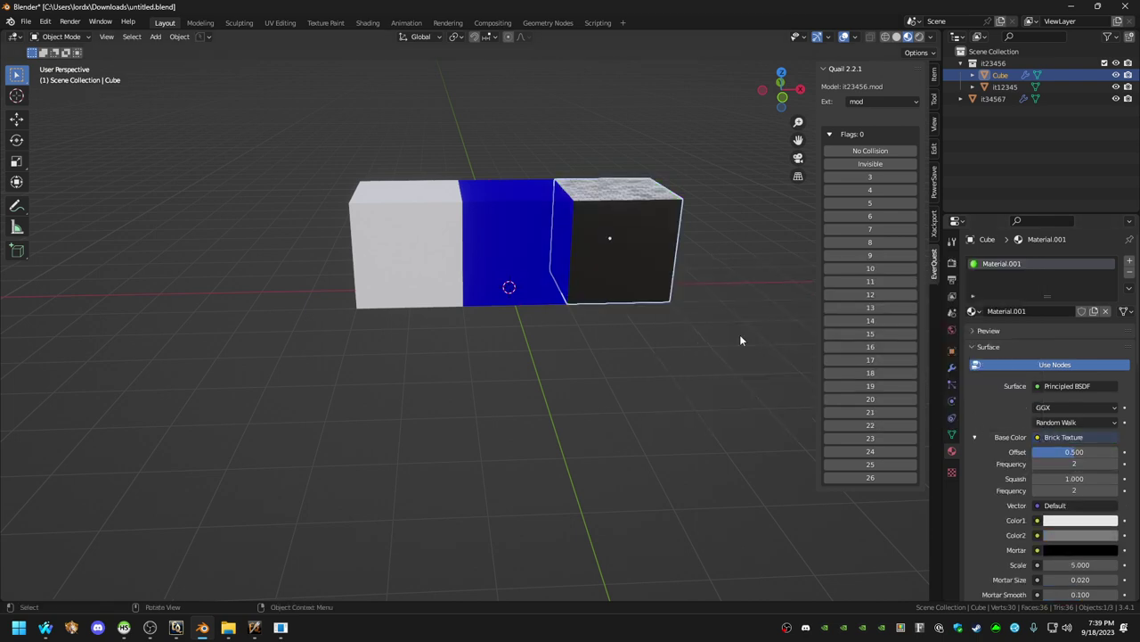
mouse_move(605, 227)
middle_mouse_down()
mouse_move(606, 266)
mouse_move(486, 243)
mouse_move(740, 221)
mouse_move(623, 236)
middle_mouse_up()
In UV Editing with Material Preview, unwrap all of the Cube's faces with Cube Projection.
left_click(280, 22)
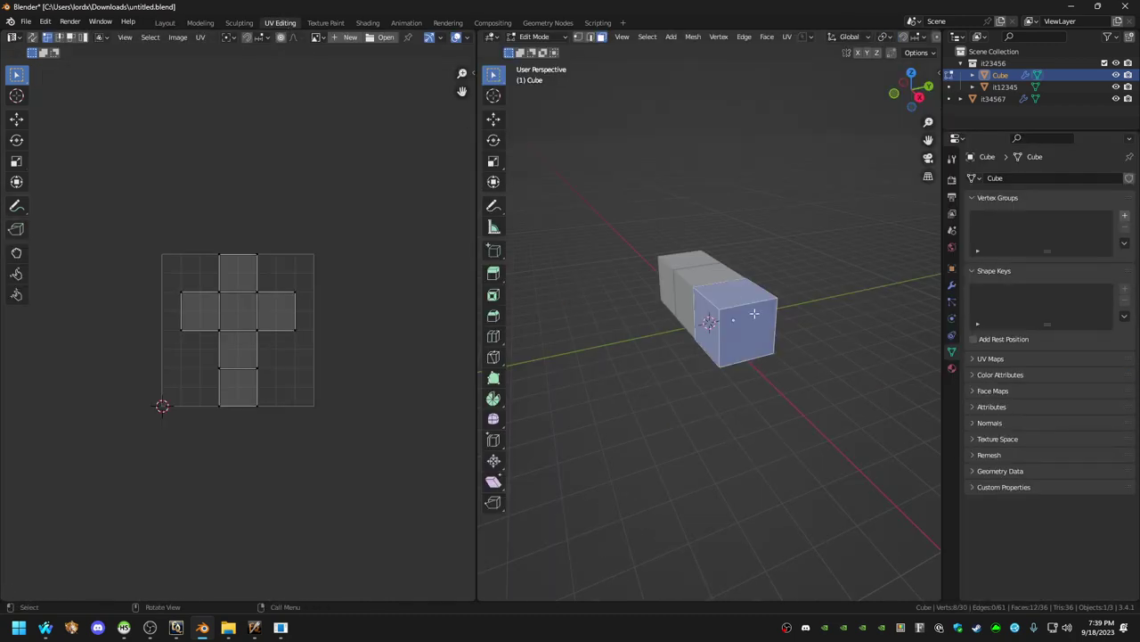
middle_click_drag(731, 325, 745, 318)
scroll(898, 40, "down", 5)
left_click(909, 38)
scroll(784, 297, "up", 3)
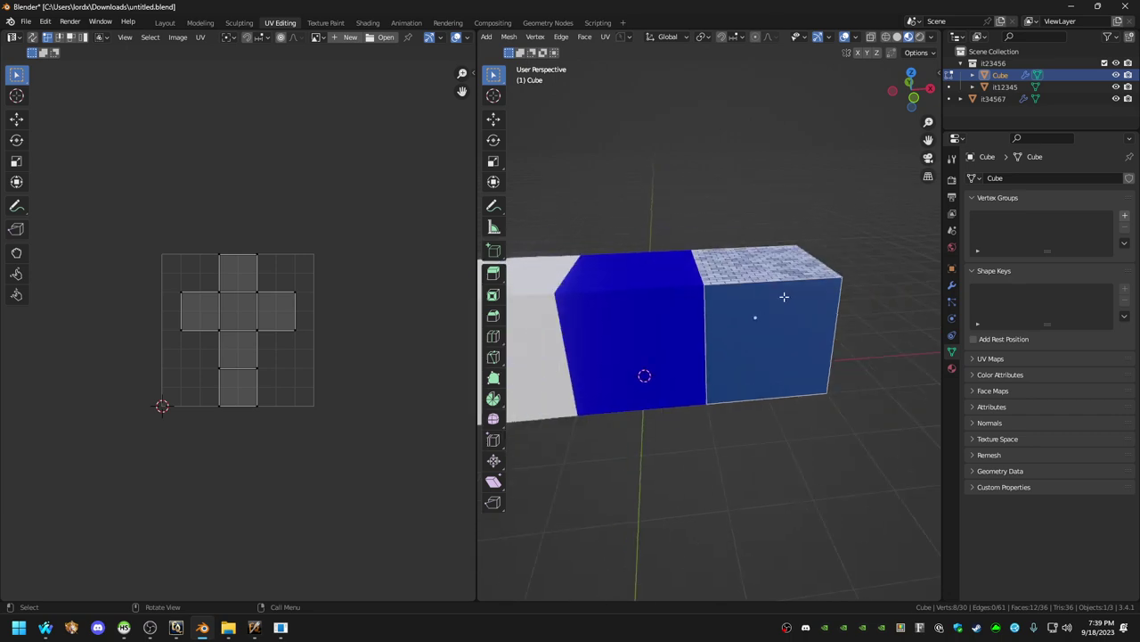
key("a")
key("F3")
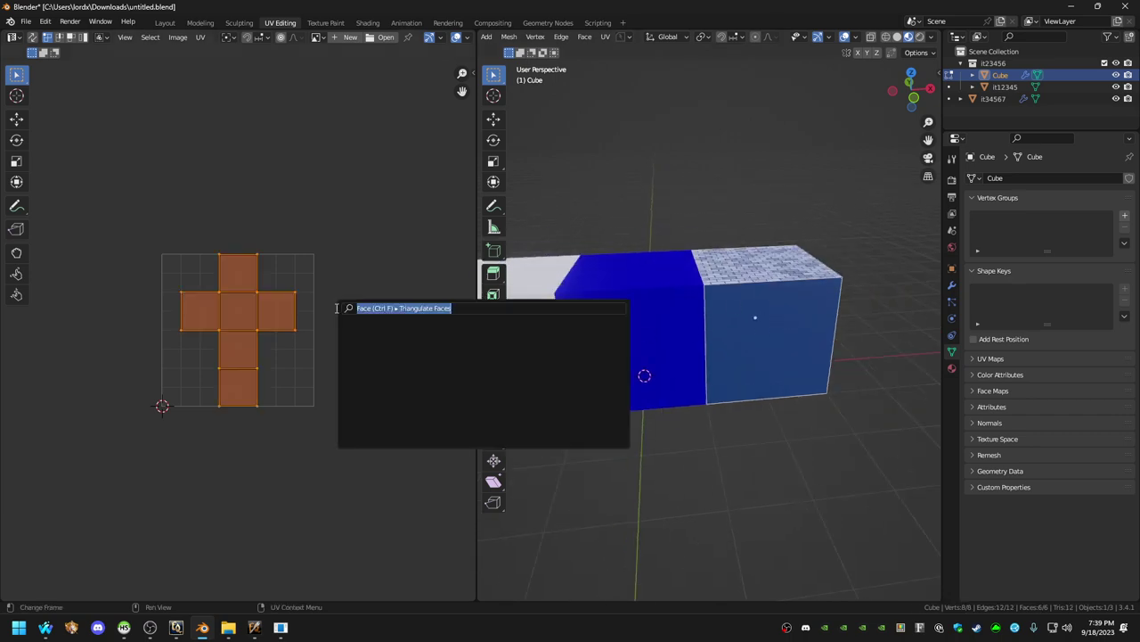
type("cube proj")
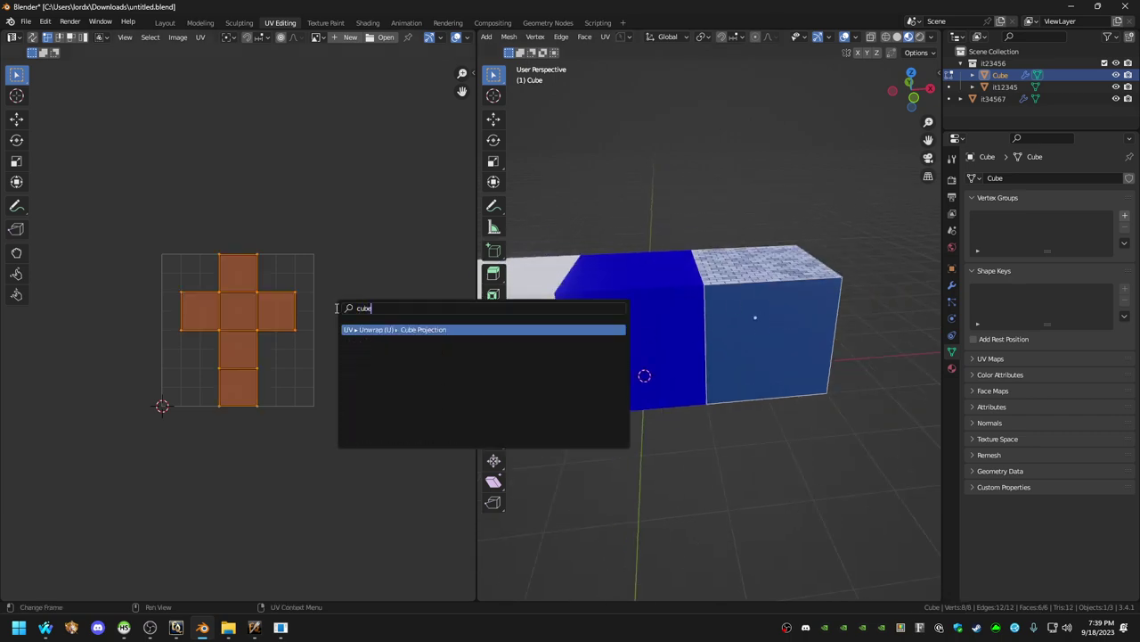
key("Return")
Re-unwrap all of the Cube's faces with Smart UV Project.
middle_click_drag(579, 331, 330, 315)
key("alt+a")
left_click(675, 313)
key("a")
key("F3")
type("smart")
key("Return")
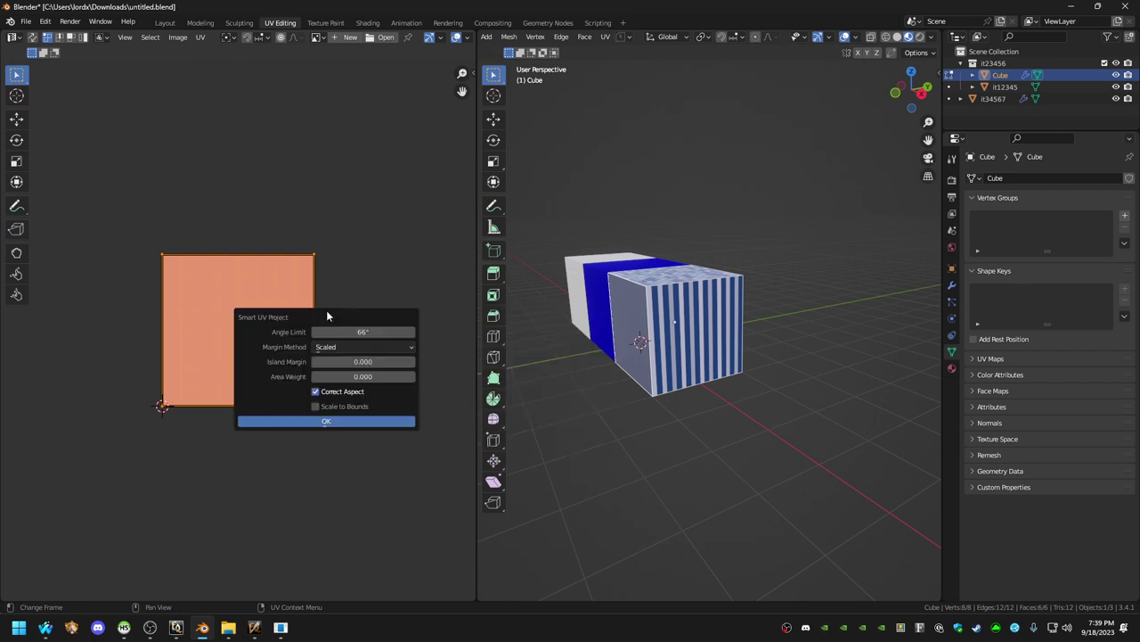
left_click(319, 428)
Inspect individual faces of the new unwrap, trying and cancelling a UV move, then return to Layout.
middle_click_drag(606, 374, 714, 390)
left_click(697, 305)
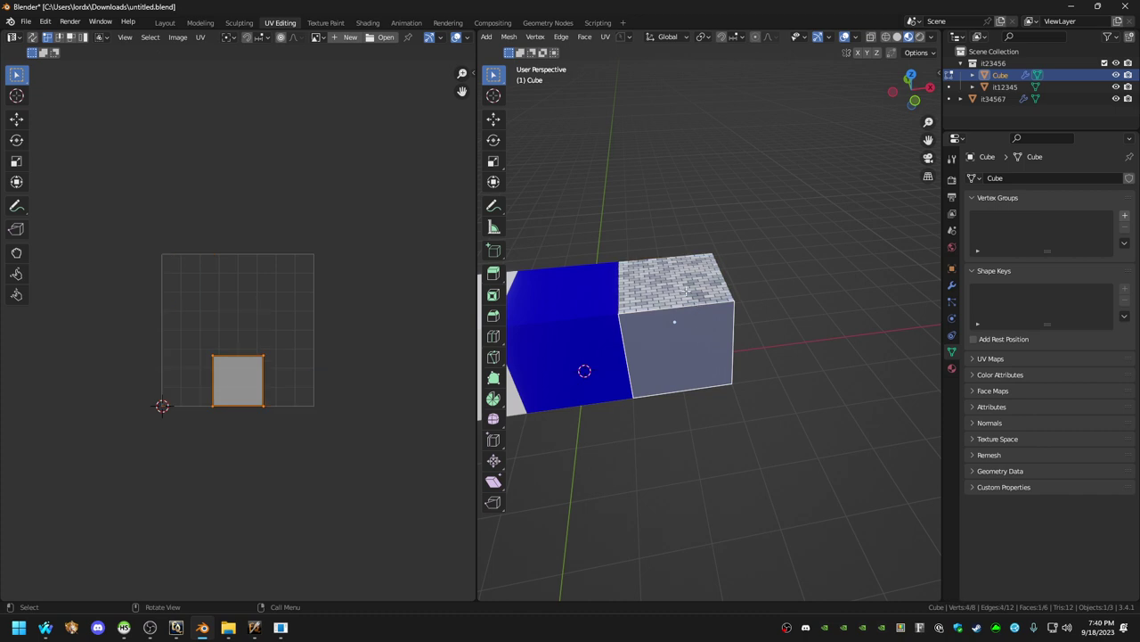
middle_click_drag(684, 280, 685, 331)
left_click(682, 331)
key("ctrl+z")
key("g")
key("Escape")
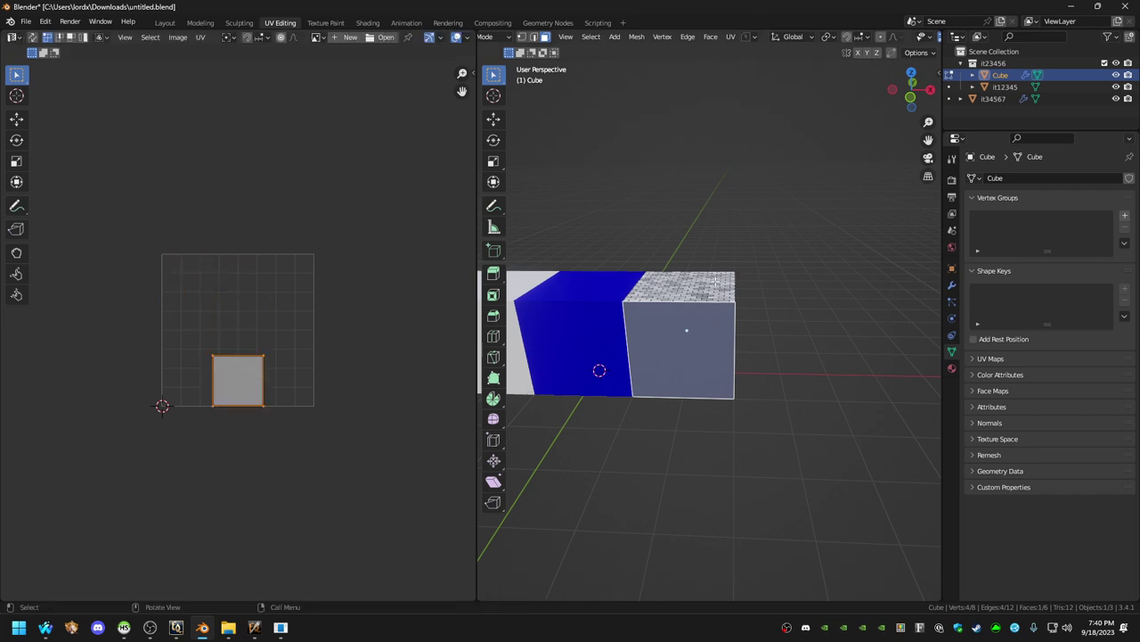
left_click(721, 283)
left_click(698, 330)
left_click(165, 23)
Assign Material.001 to every face of the Cube in Edit Mode and save untitled.blend.
key("Tab")
key("Tab")
key("Tab")
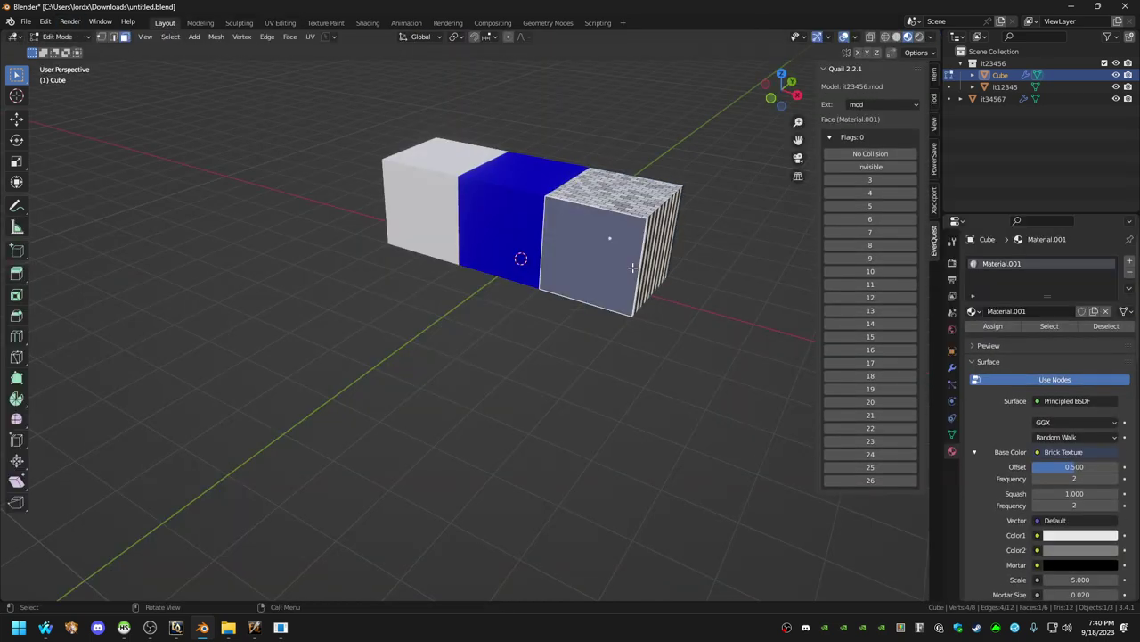
key("a")
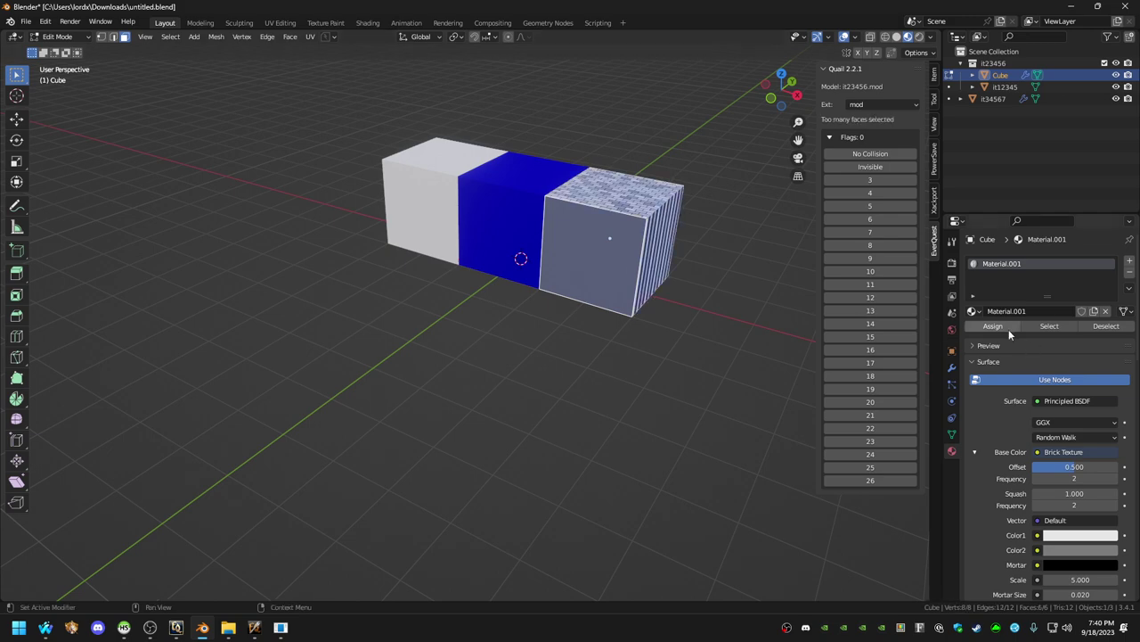
left_click(1005, 324)
middle_click_drag(775, 322, 658, 359)
key("ctrl+s")
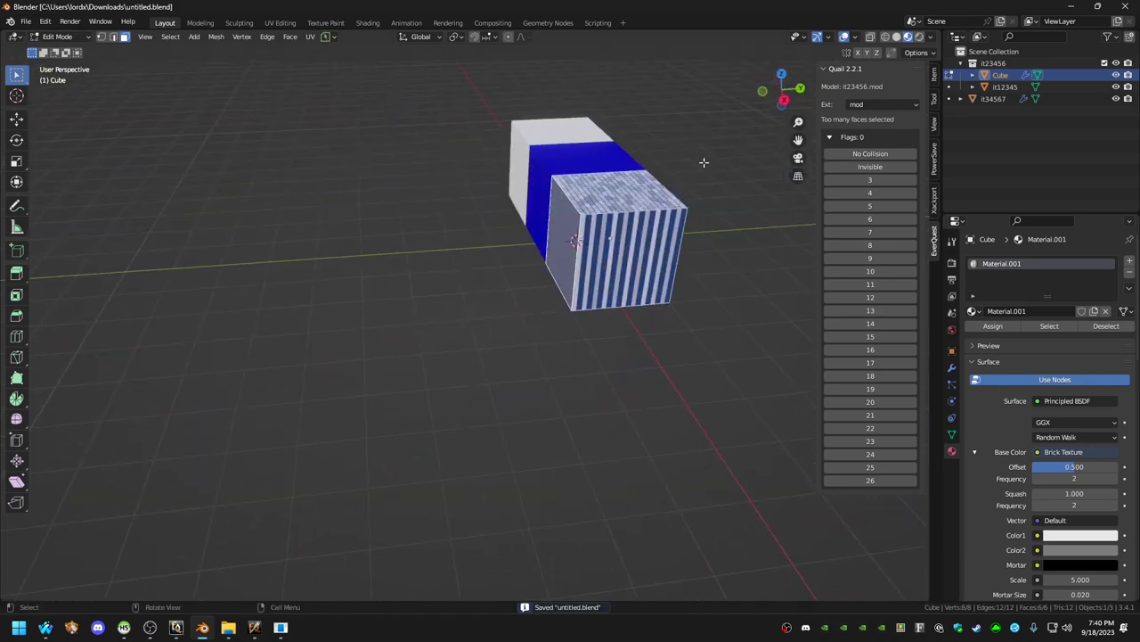
Bind Quail export to Ctrl+Shift+E and export, getting a missing Material.001 texture error.
key("Tab")
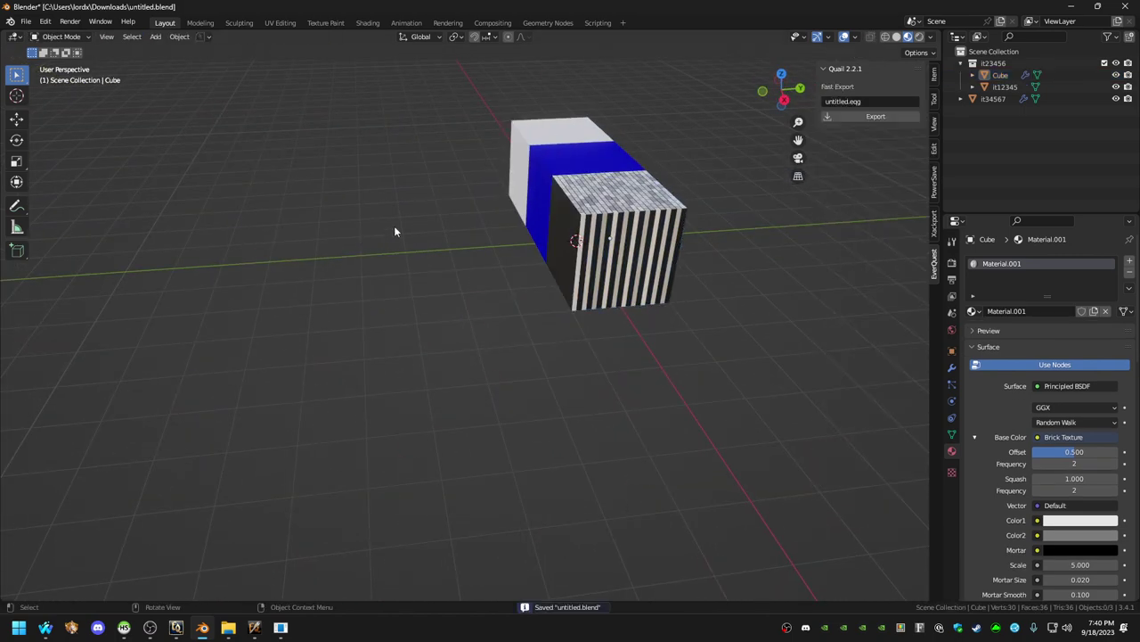
right_click(873, 118)
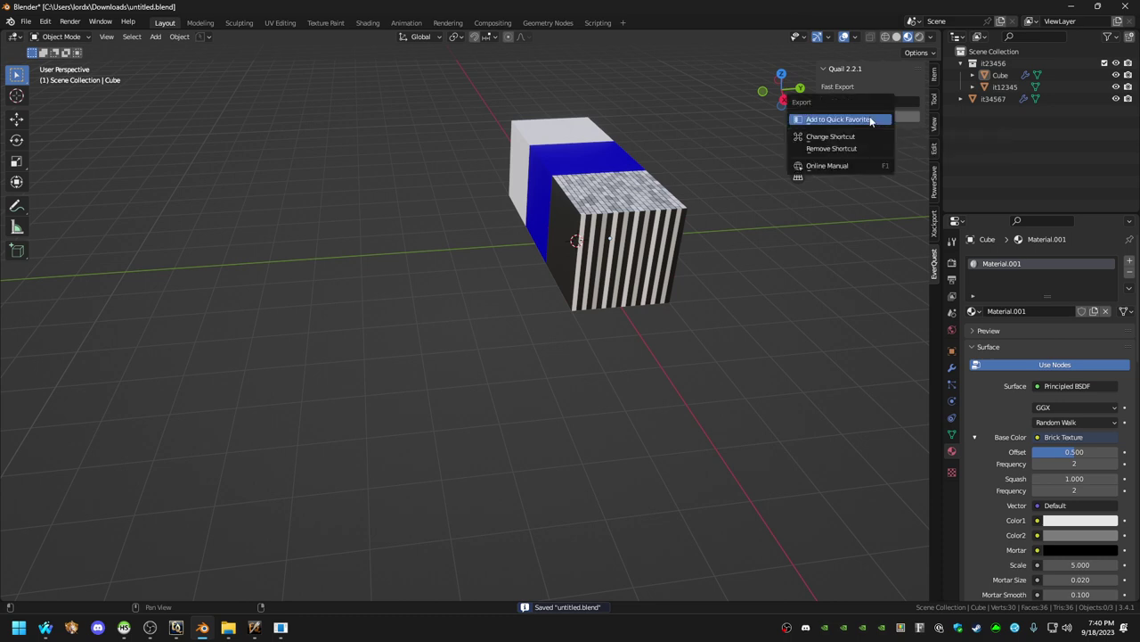
left_click(854, 136)
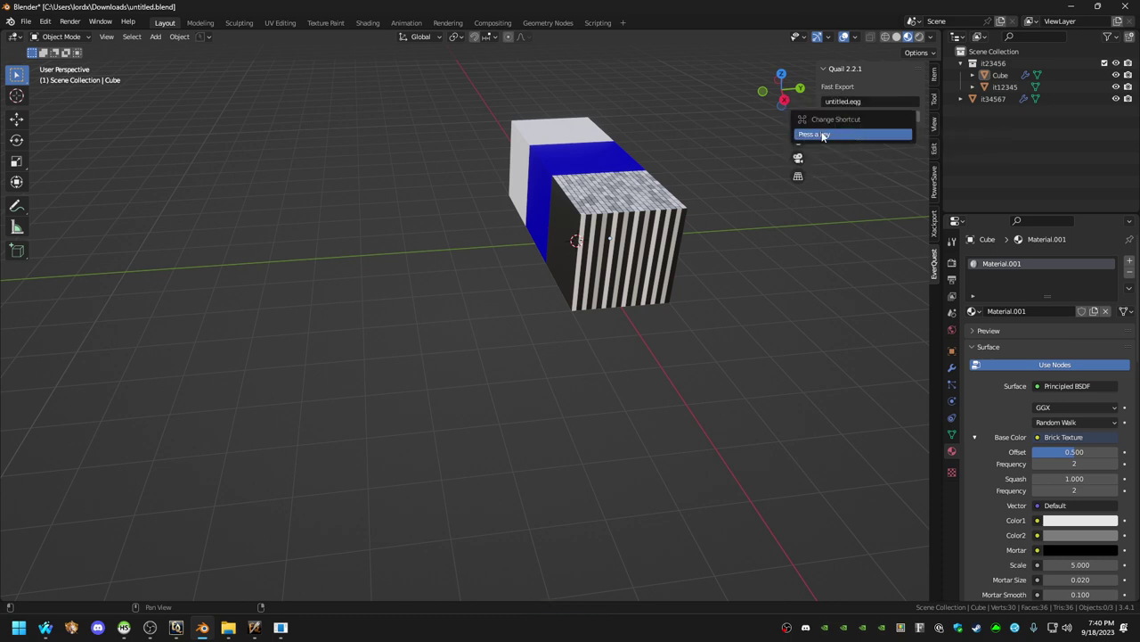
key("ctrl+shift")
key("ctrl+shift+e")
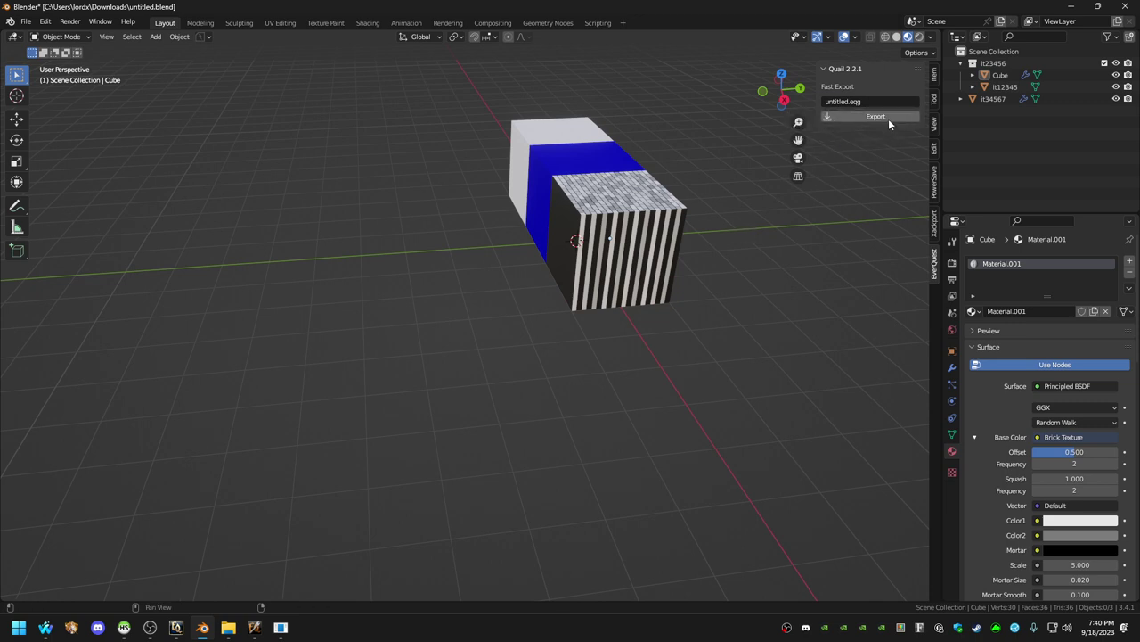
key("Tab")
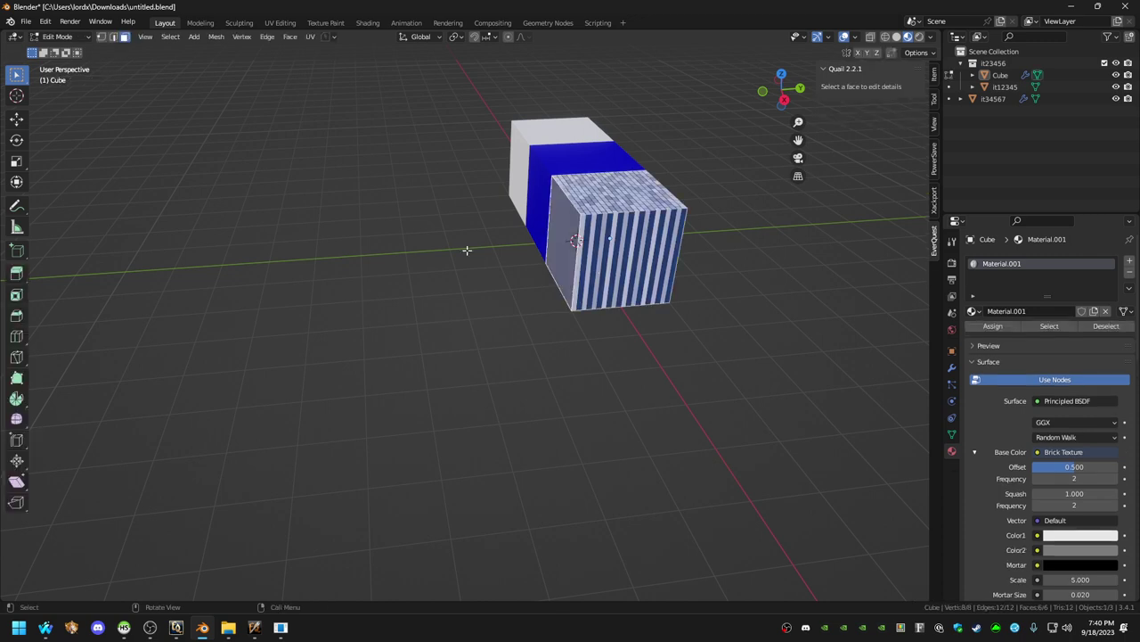
key("ctrl+shift+e")
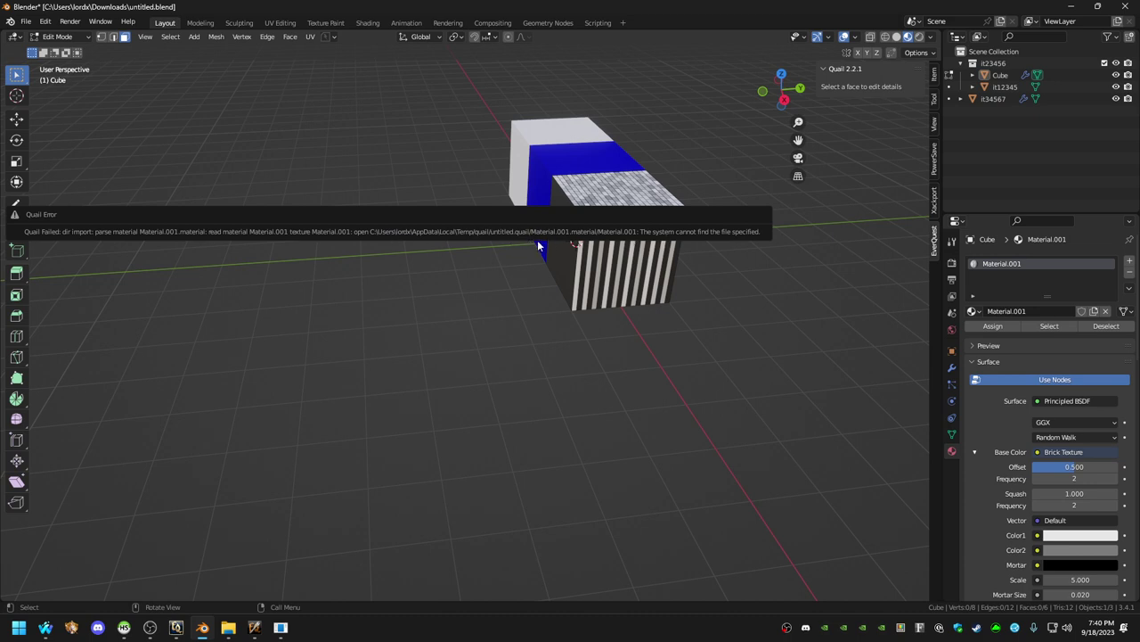
Assign the blue 'Material' to the brick-textured cube.
key("Tab")
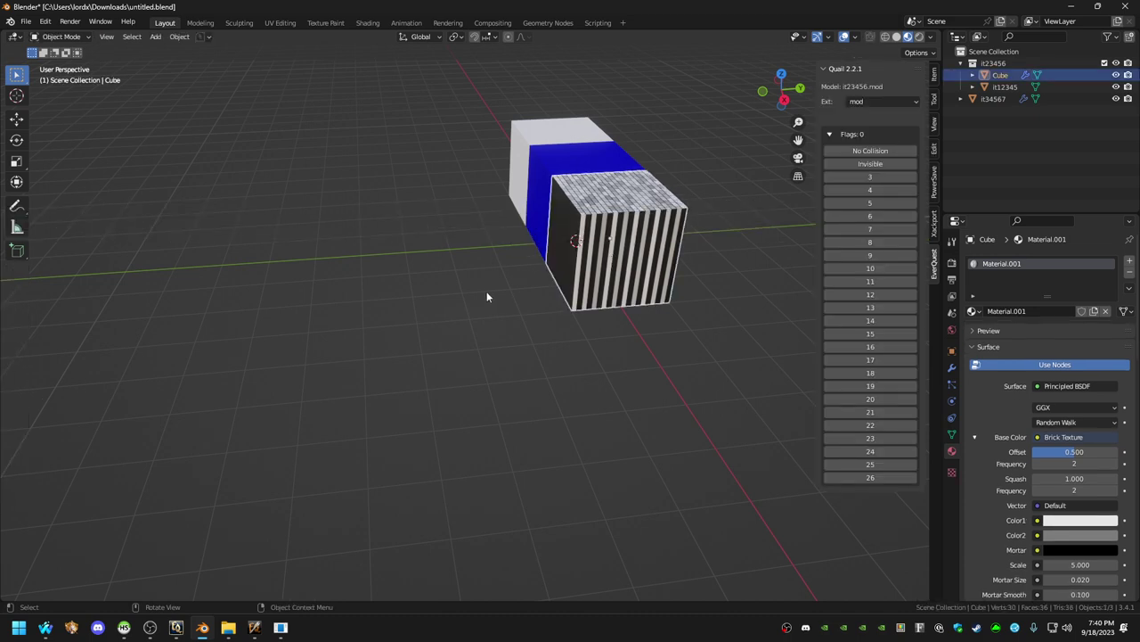
middle_click_drag(487, 296, 747, 316)
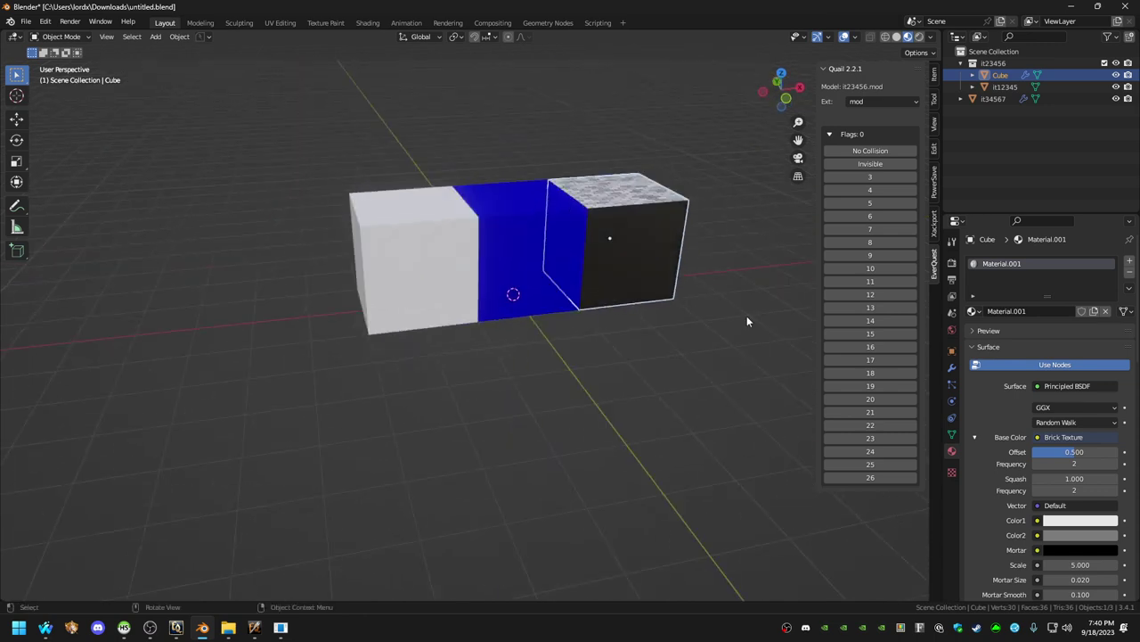
left_click(1038, 436)
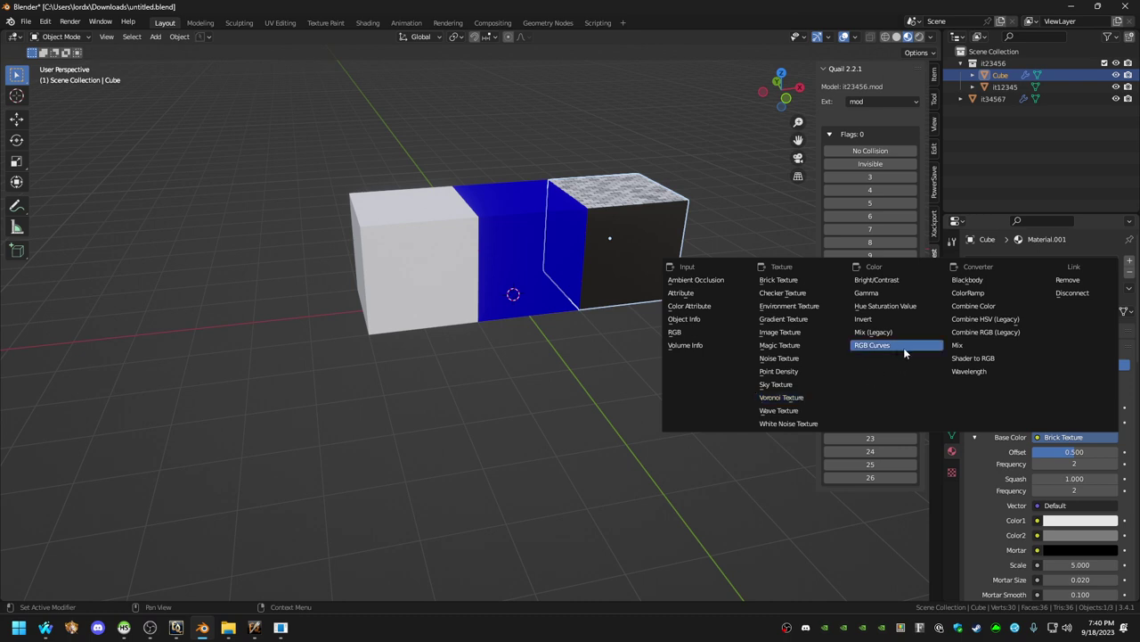
left_click(763, 403)
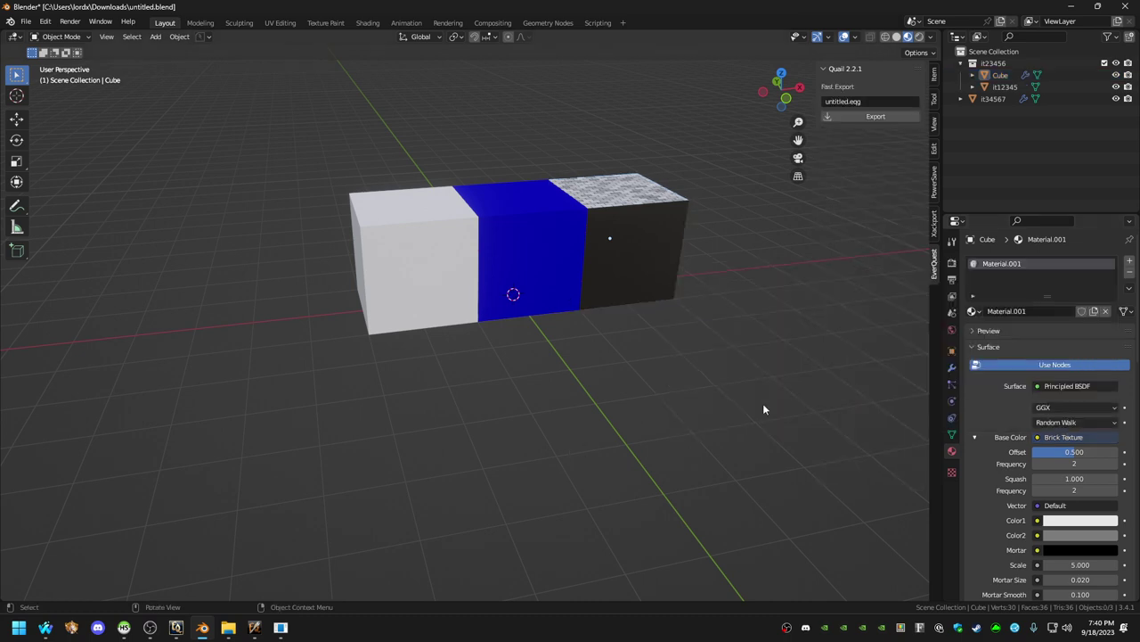
left_click(974, 311)
left_click(1001, 330)
Save untitled.blend and re-export the scene to untitled.eqg.
middle_click_drag(738, 327, 666, 310)
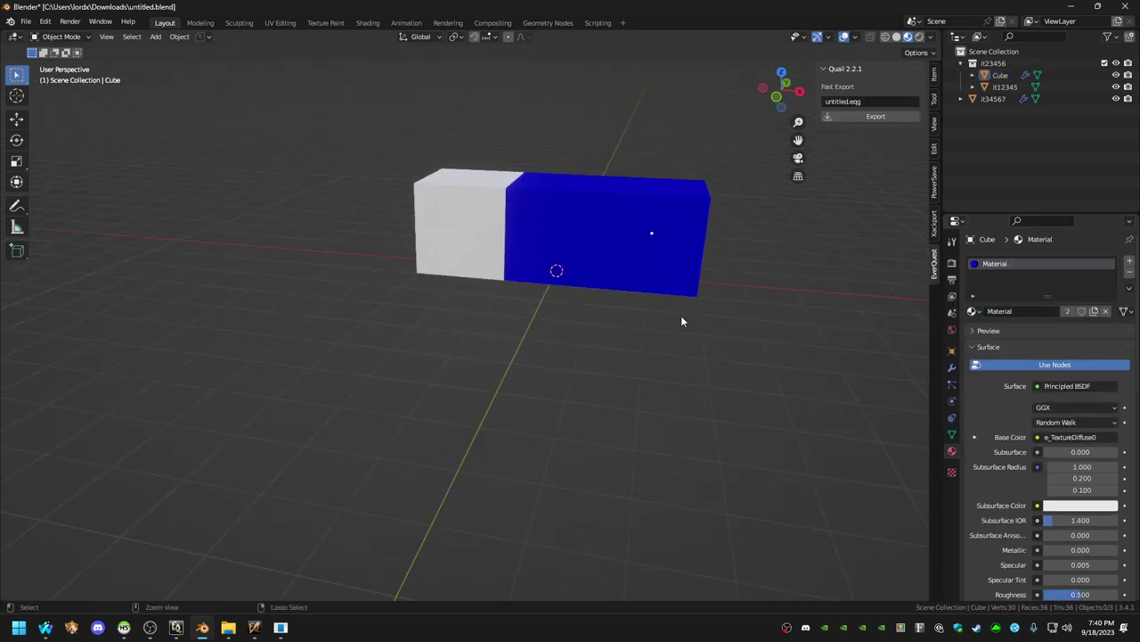
key("ctrl+s")
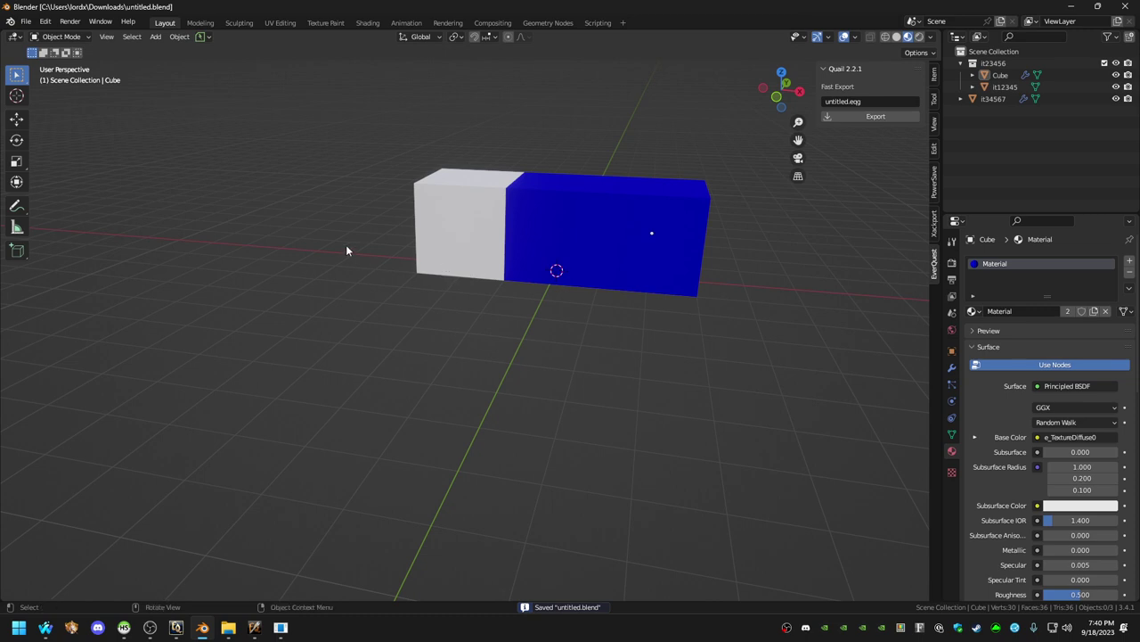
left_click(891, 116)
Reopen untitled.eqg in EQG Model Importer and preview models it23456 and it34567.
key("alt+Tab")
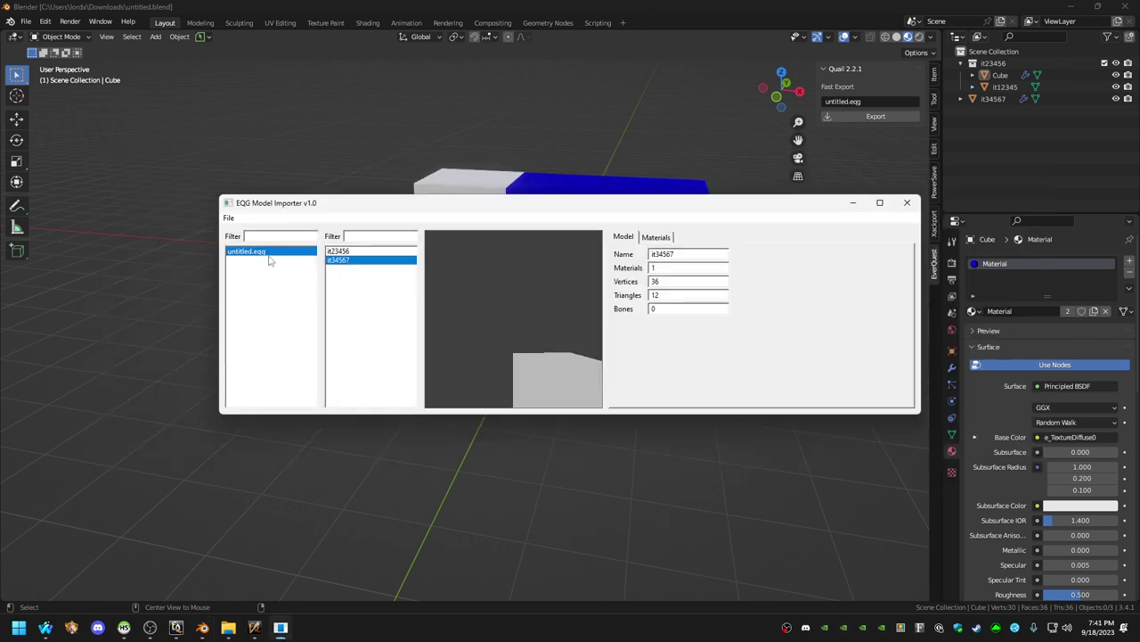
left_click(229, 218)
left_click(308, 233)
type("a")
key("BackSpace")
left_click(271, 252)
left_click(338, 252)
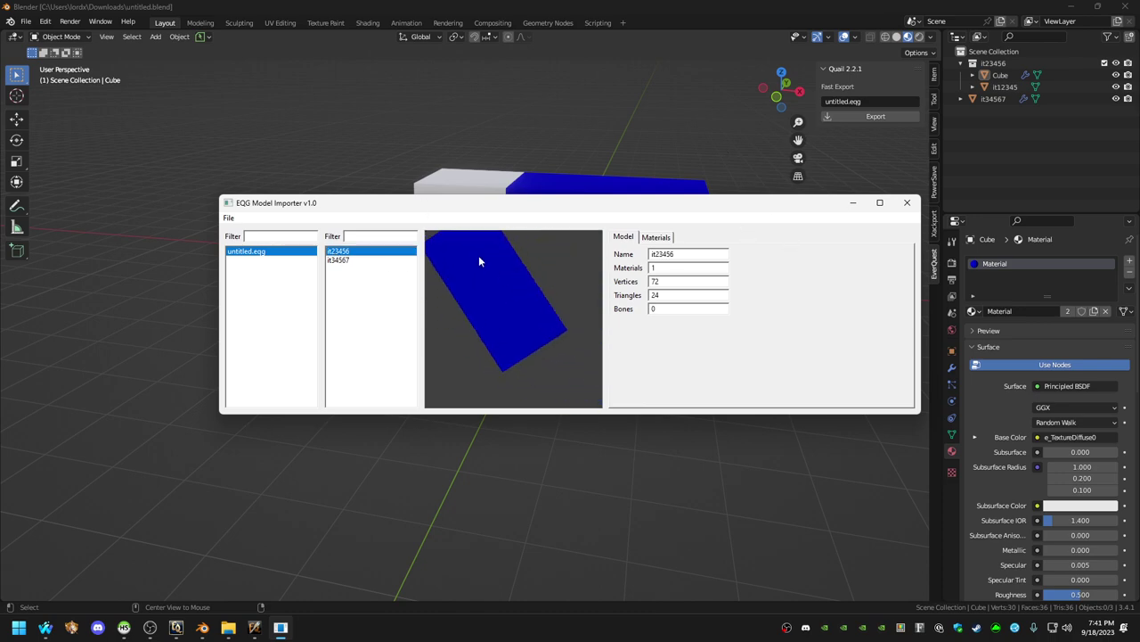
left_click(341, 260)
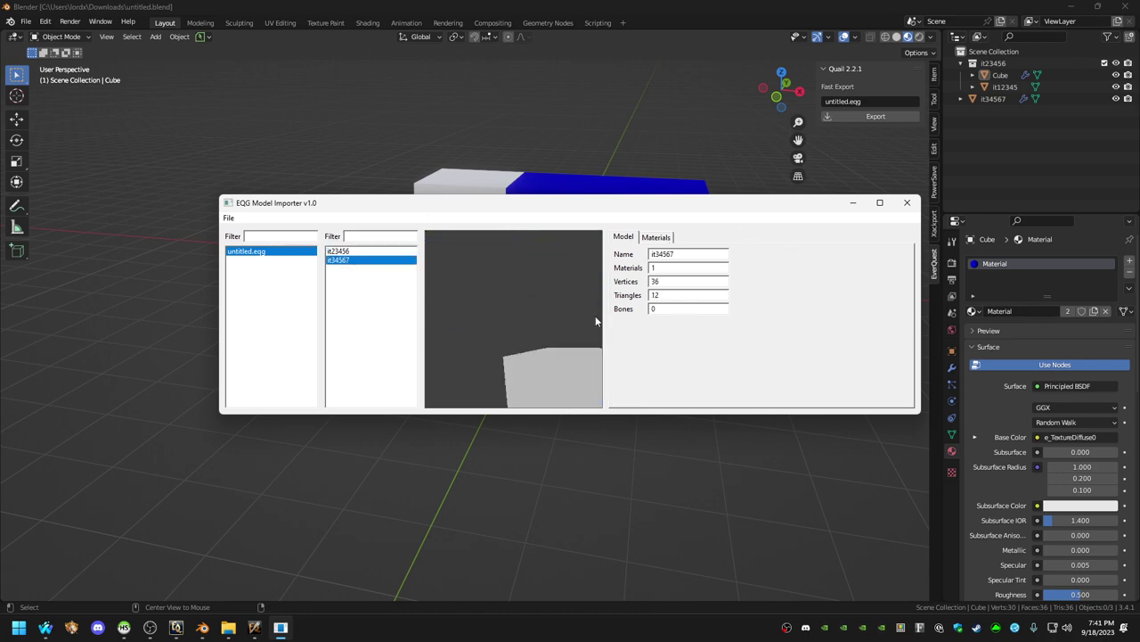
Return to Blender and orbit the view to look down on the box.
left_click_drag(338, 210, 360, 235)
left_click(276, 187)
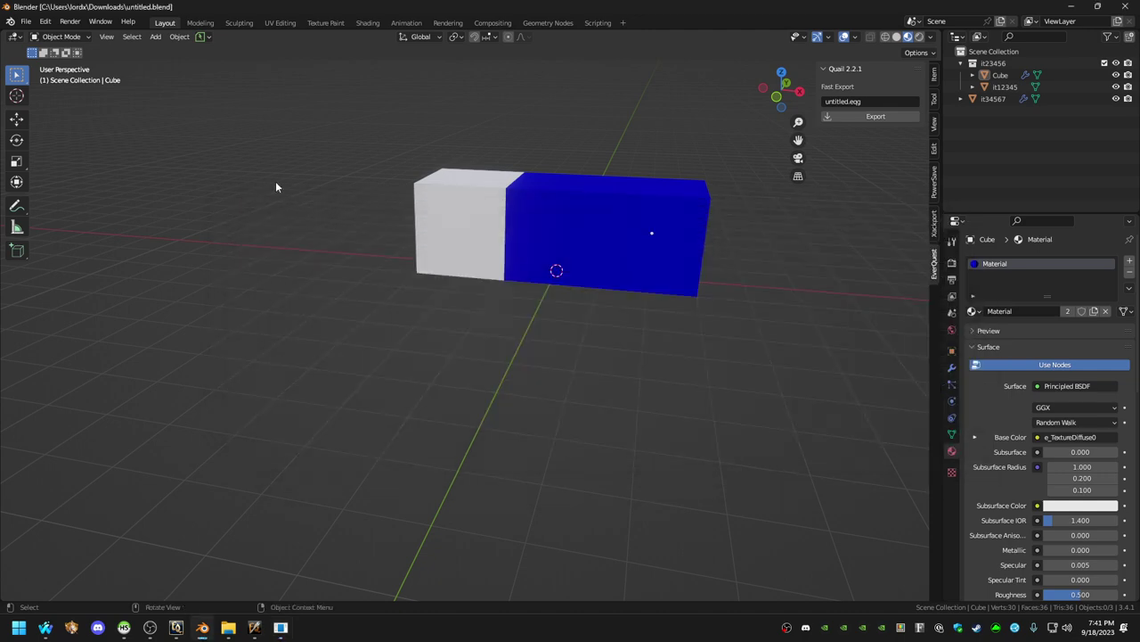
scroll(651, 202, "down", 3)
scroll(583, 273, "up", 4)
middle_click_drag(583, 273, 719, 315)
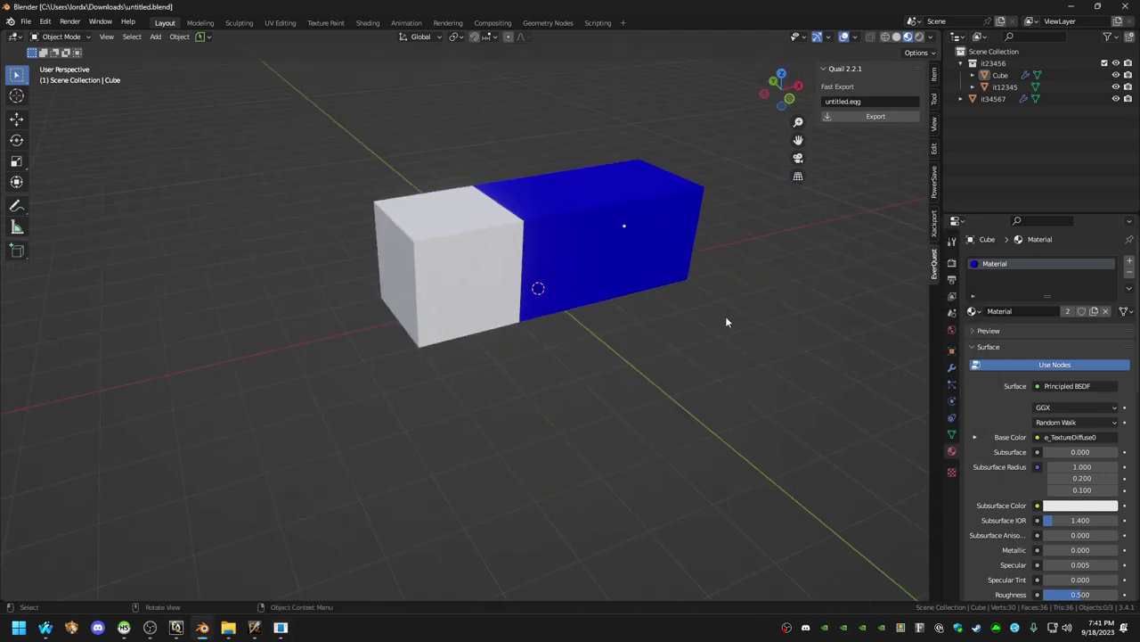
Import a wallet .eqg archive from the rebuildeq folder as an EverQuest Archive.
left_click(26, 20)
mouse_move(64, 183)
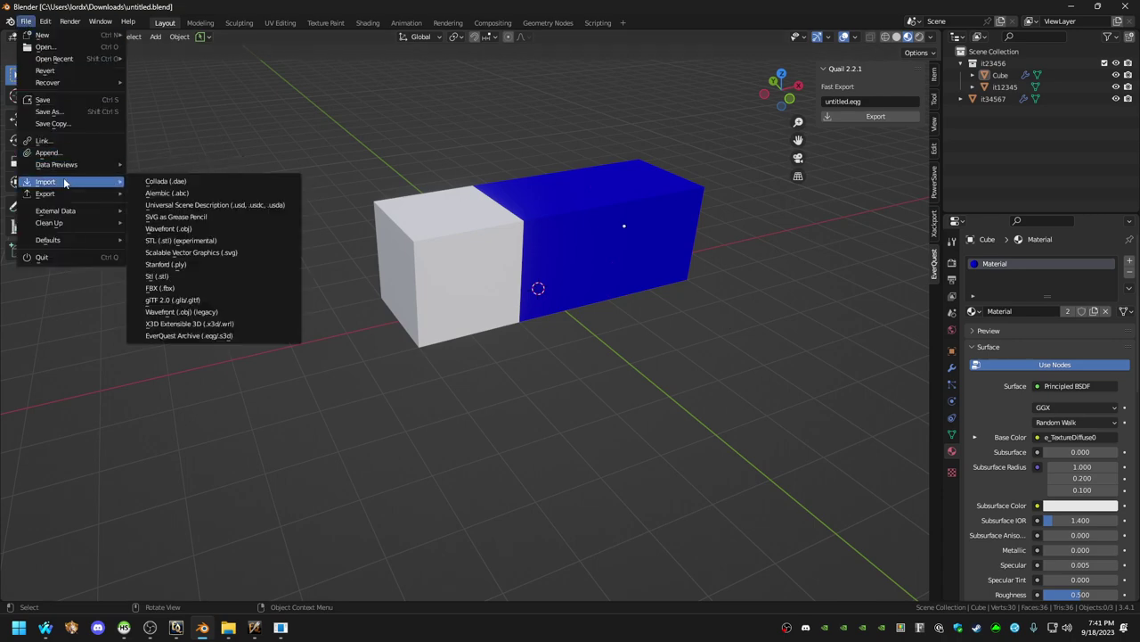
left_click(246, 337)
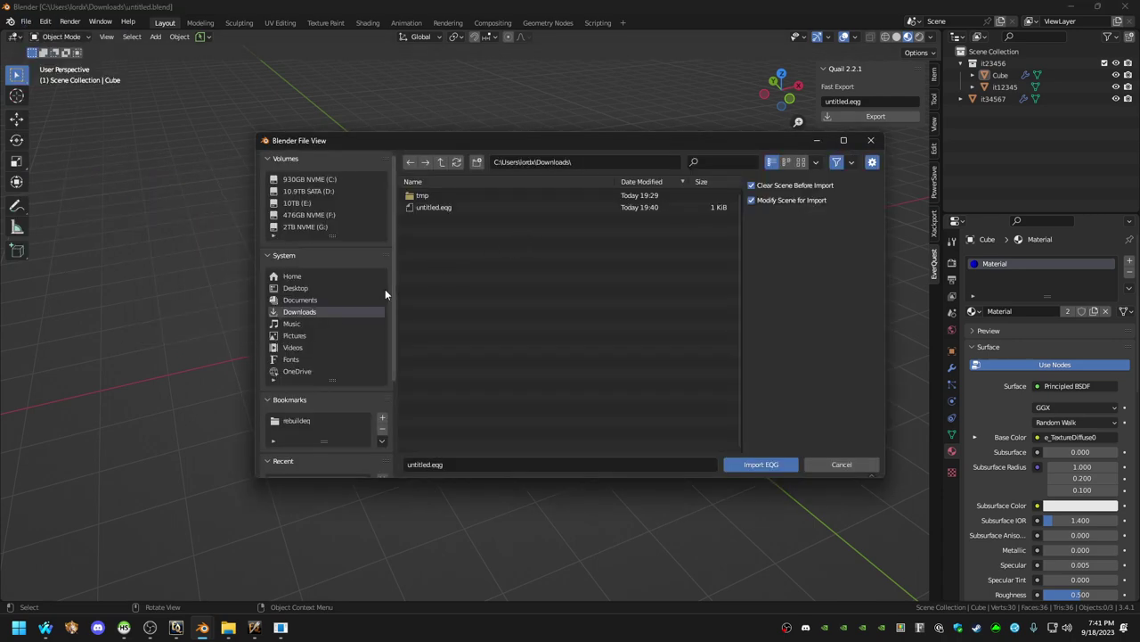
left_click(297, 419)
left_click(723, 162)
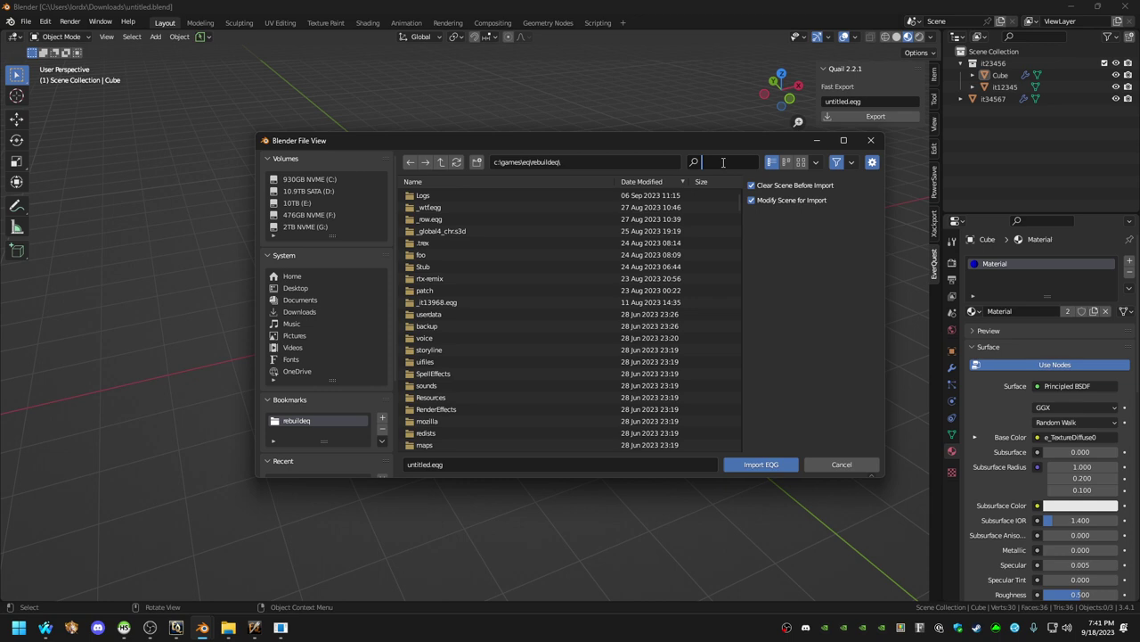
type(".eqg")
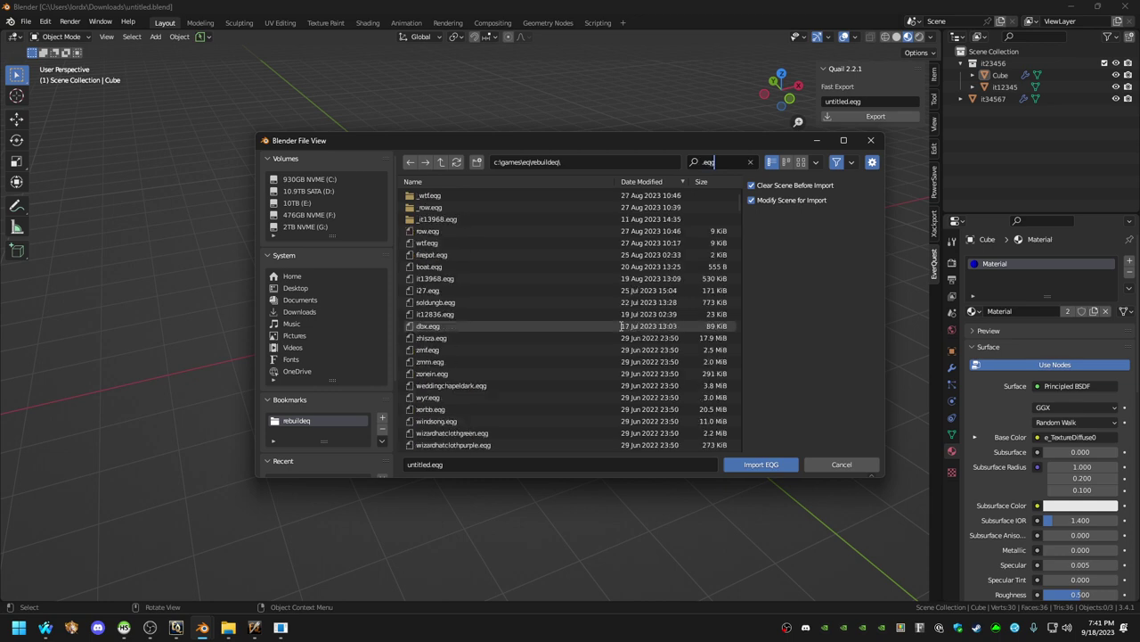
scroll(472, 334, "down", 10)
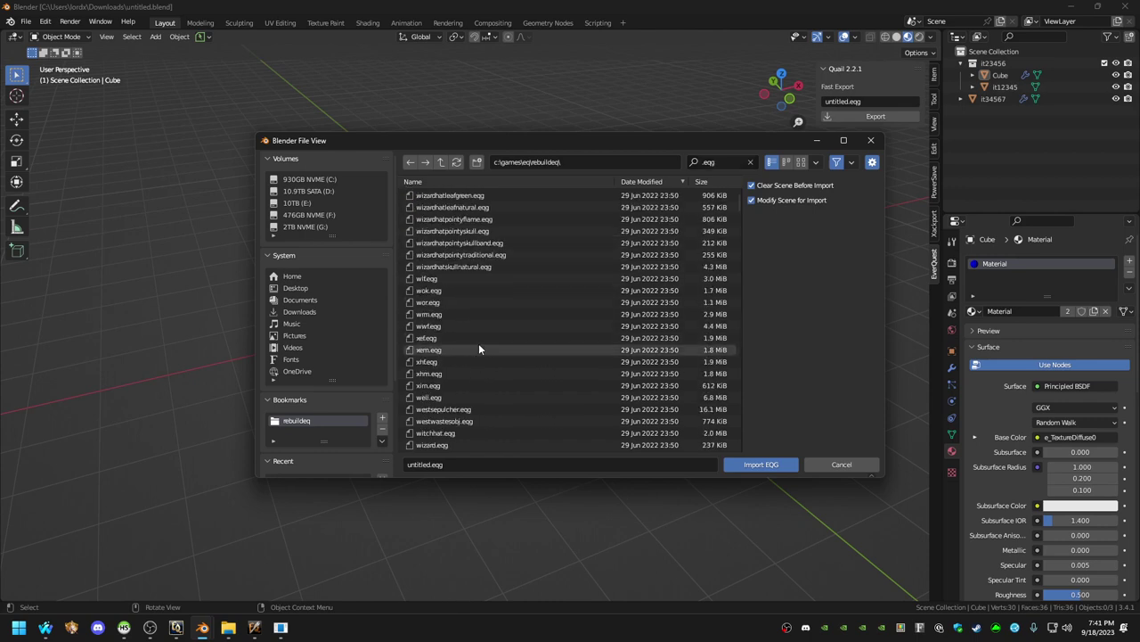
double_click(481, 325)
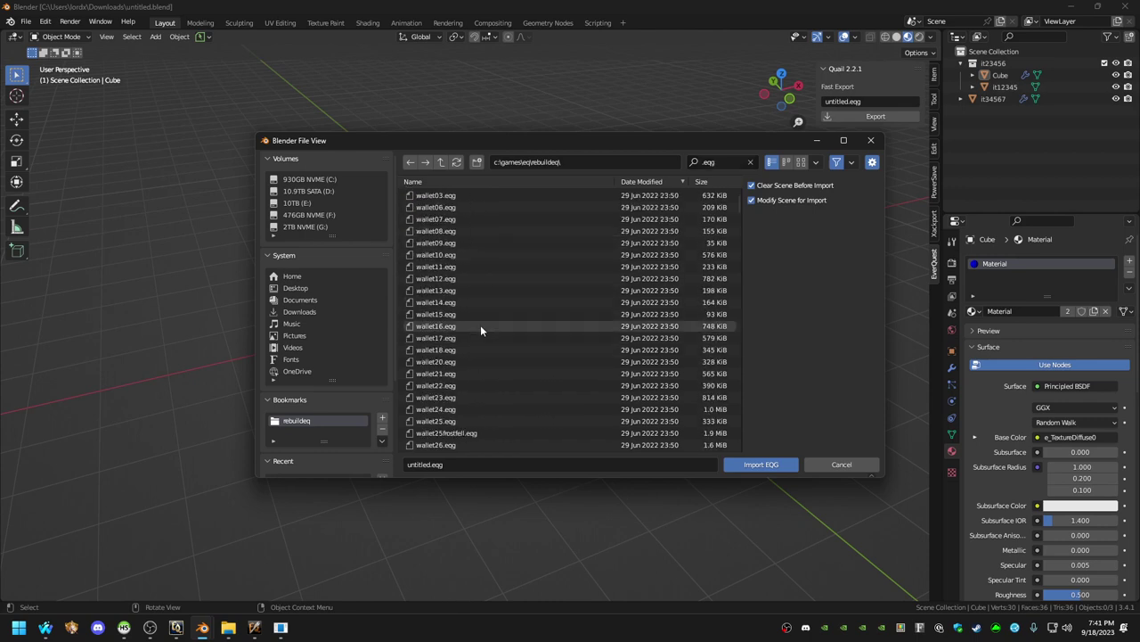
middle_click_drag(634, 317, 625, 295)
Import the thuledream.eqg EverQuest archive, found by searching 'thuled', into the scene.
left_click(25, 21)
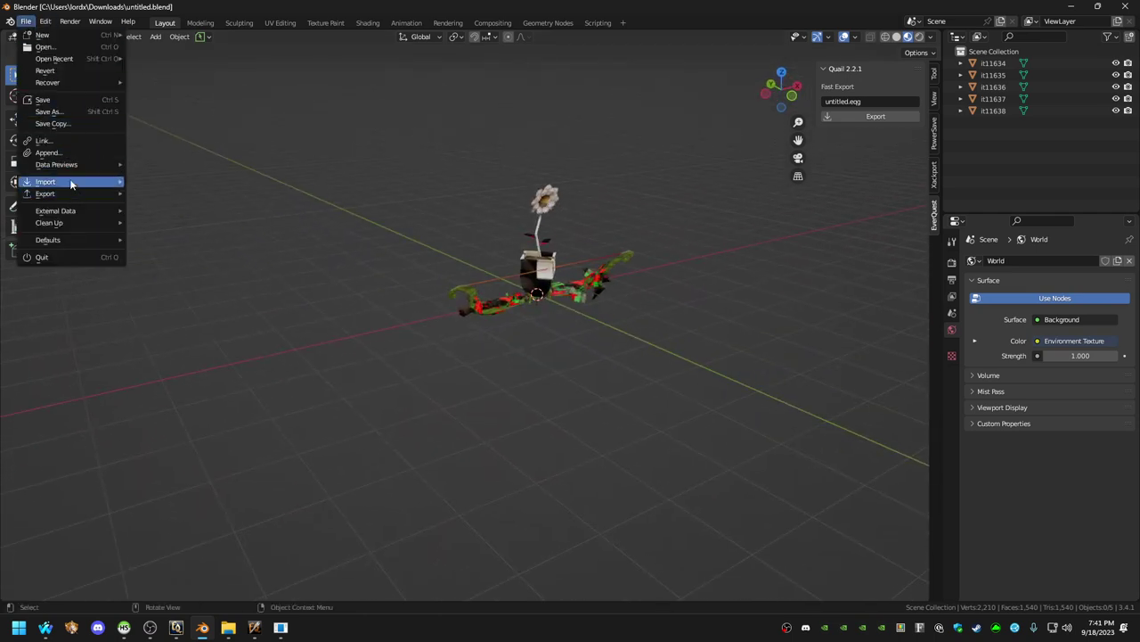
mouse_move(72, 181)
left_click(221, 336)
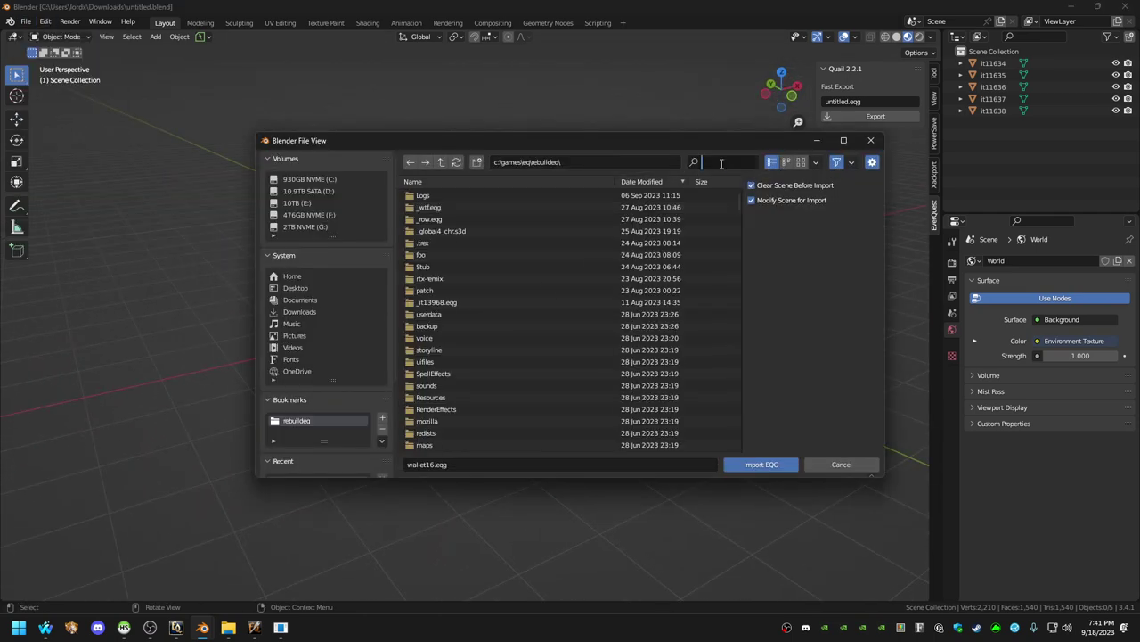
type("thuled")
double_click(484, 195)
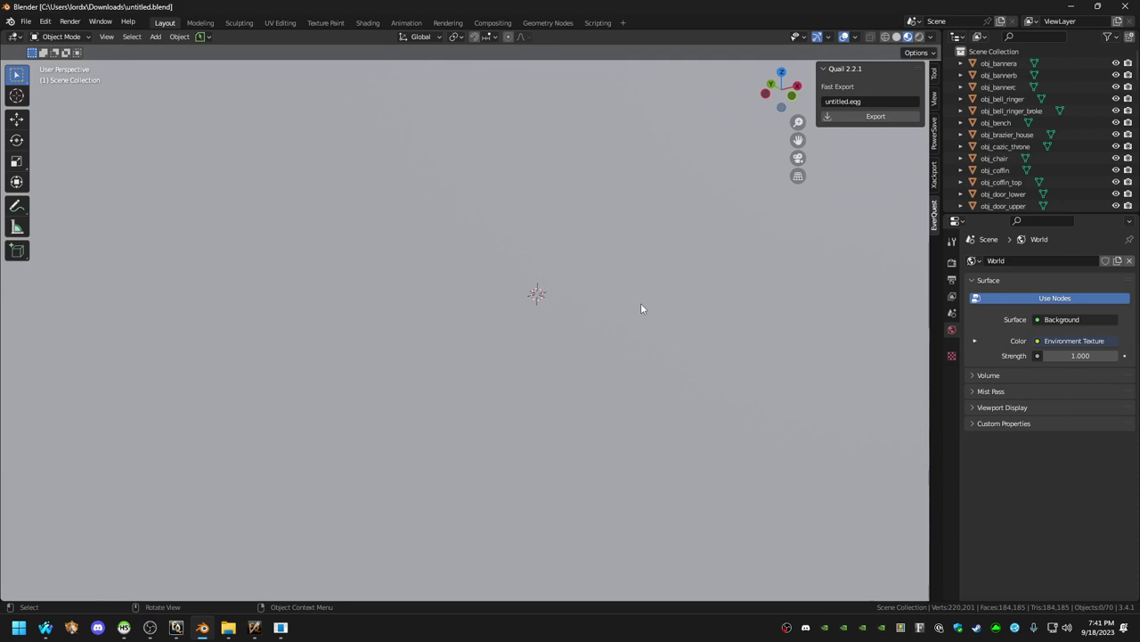
scroll(575, 291, "down", 5)
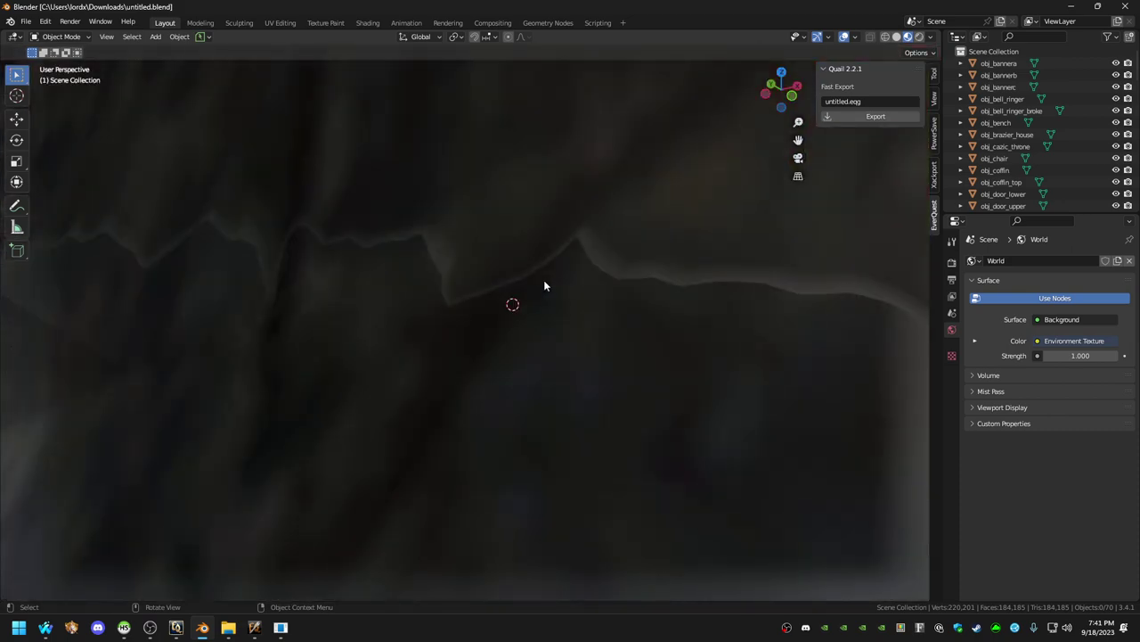
key("shift+grave")
key("w")
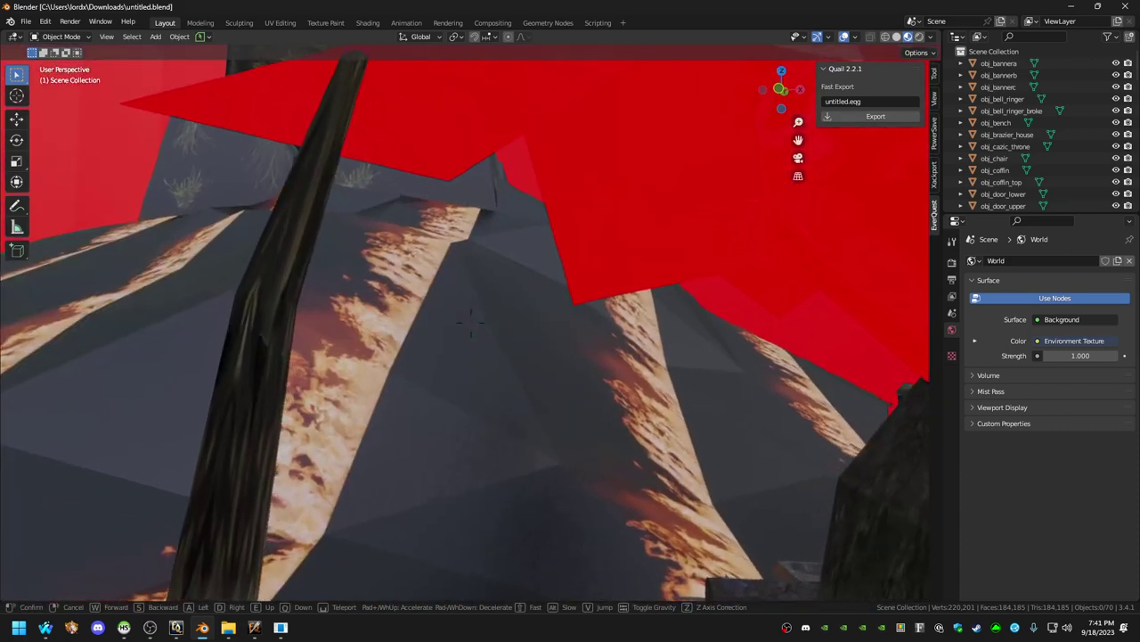
key("w")
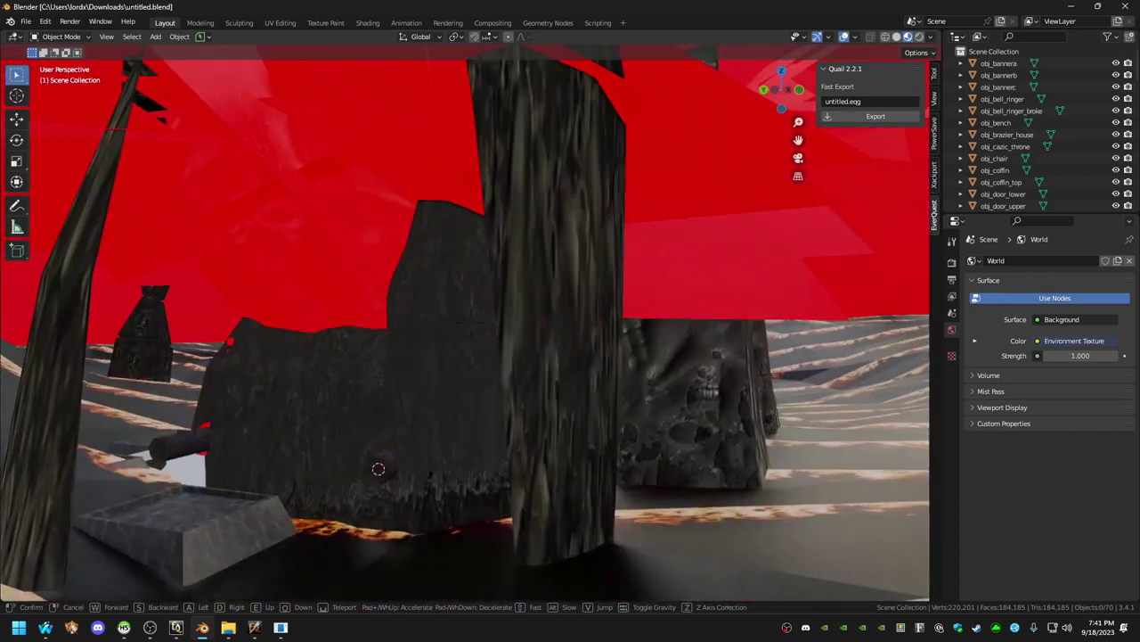
left_click(537, 269)
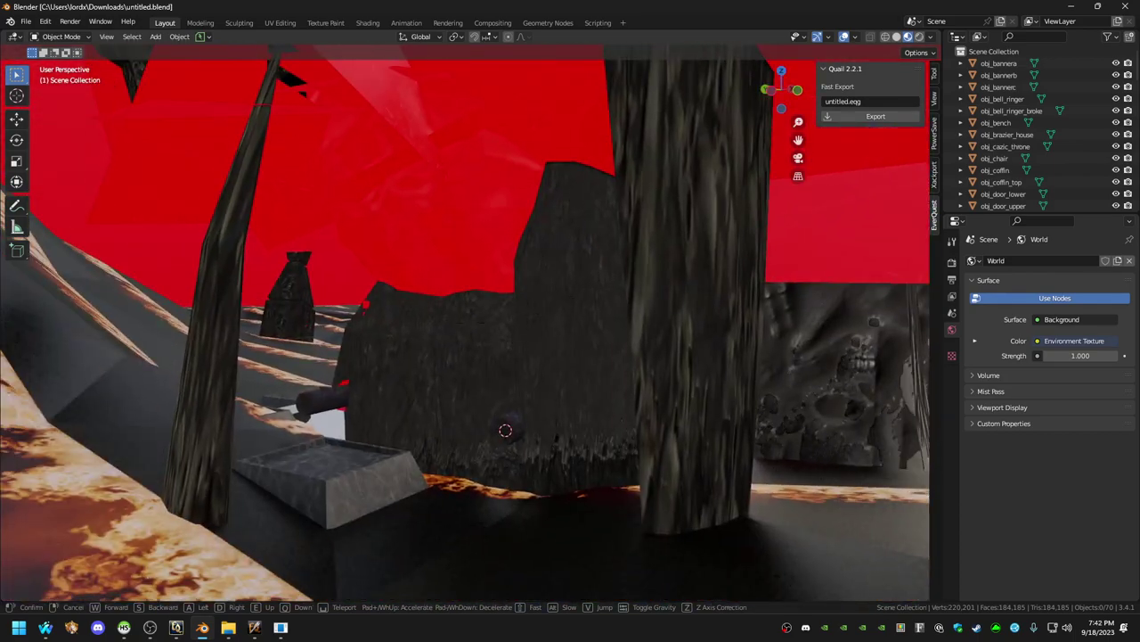
scroll(1022, 198, "down", 3)
scroll(1134, 194, "down", 15)
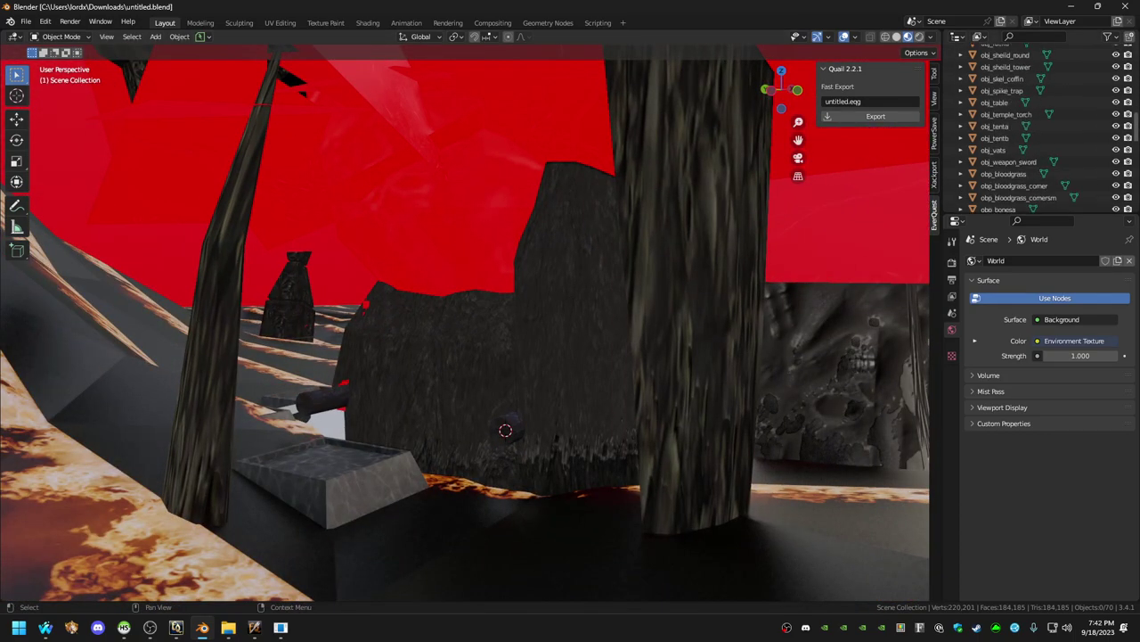
left_click_drag(1134, 194, 1134, 49)
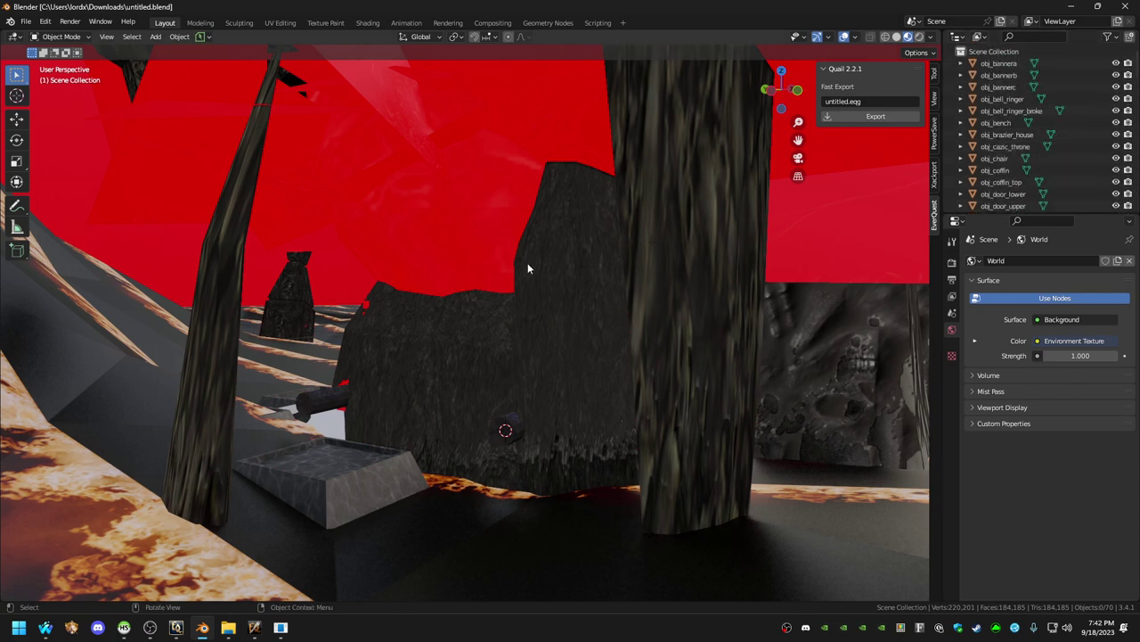
left_click(26, 20)
Import the westwastes.s3d EverQuest archive, filtering the file list by '.s3d'.
mouse_move(53, 181)
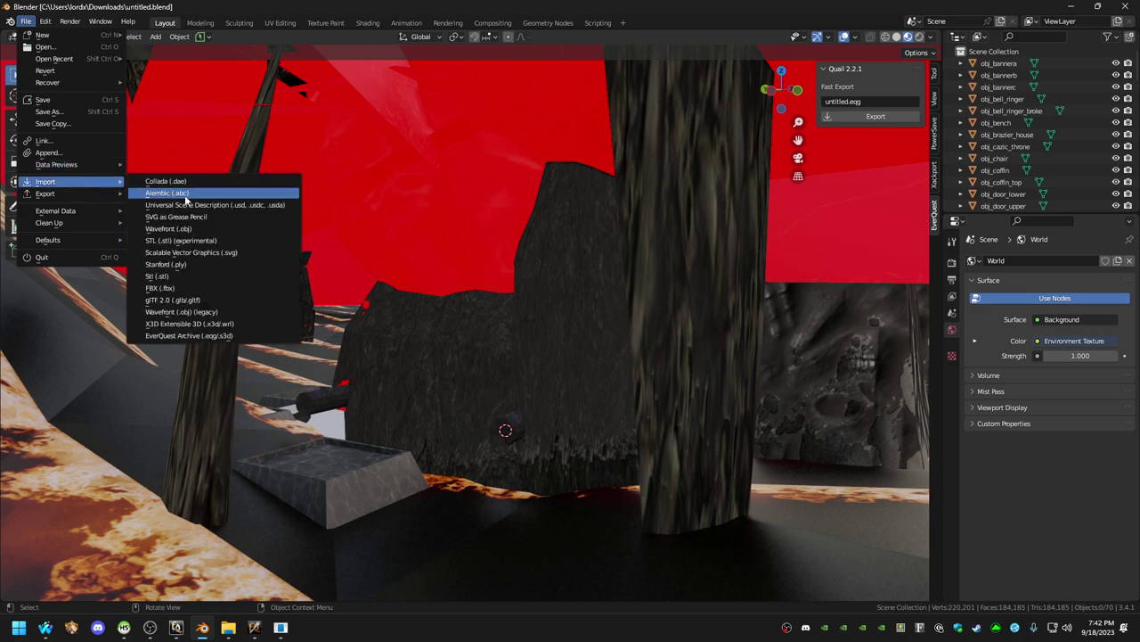
left_click(189, 335)
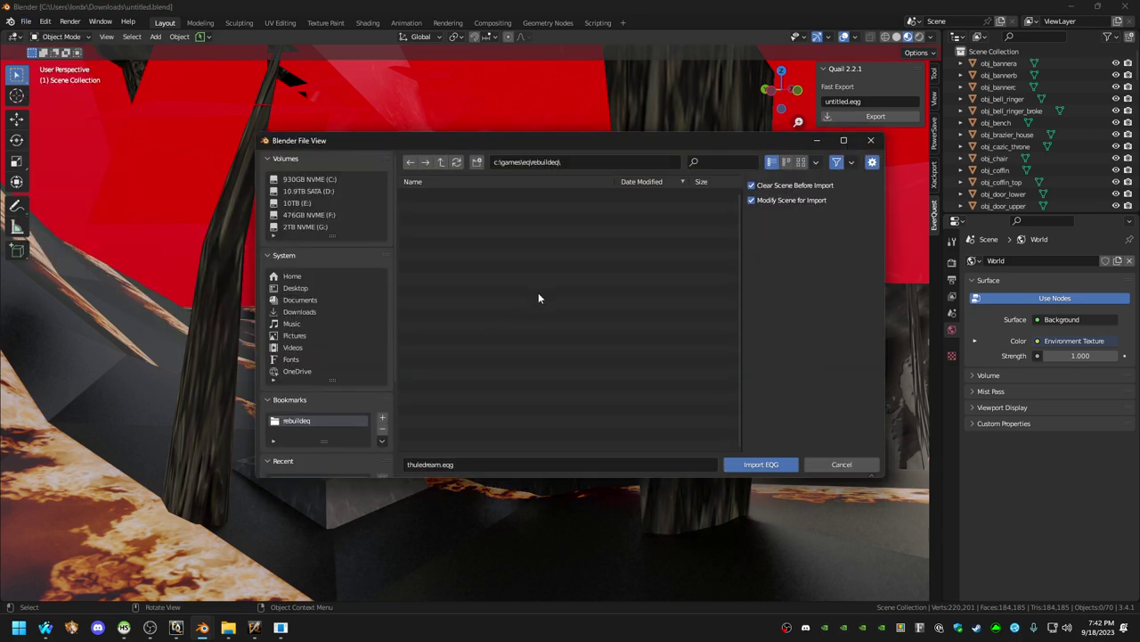
left_click(710, 162)
type(".s3d")
key("Return")
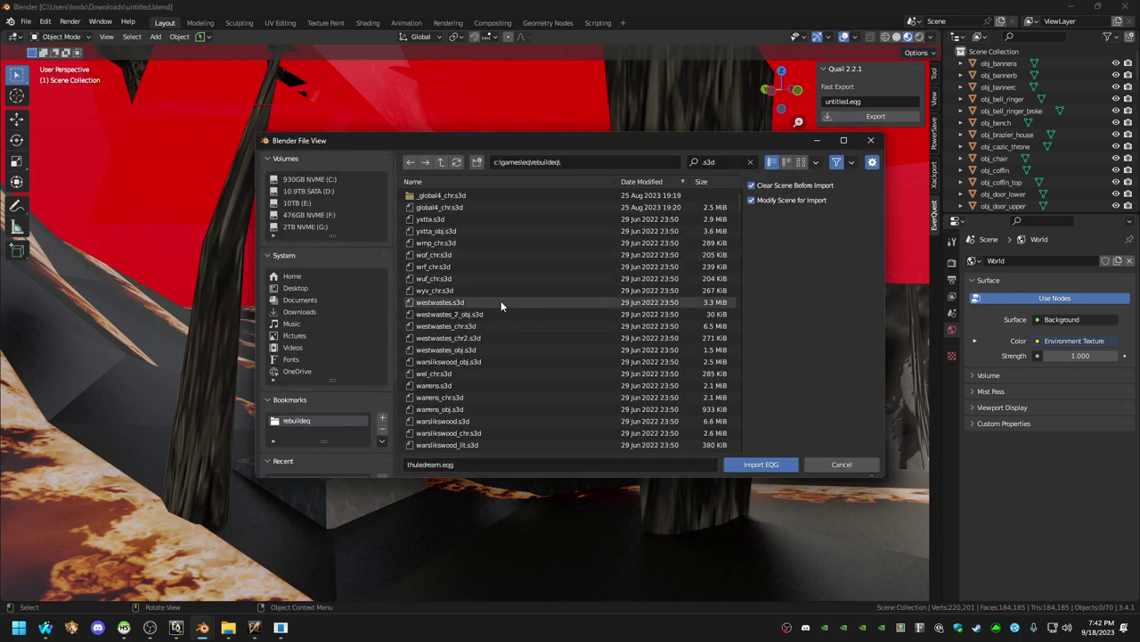
double_click(496, 301)
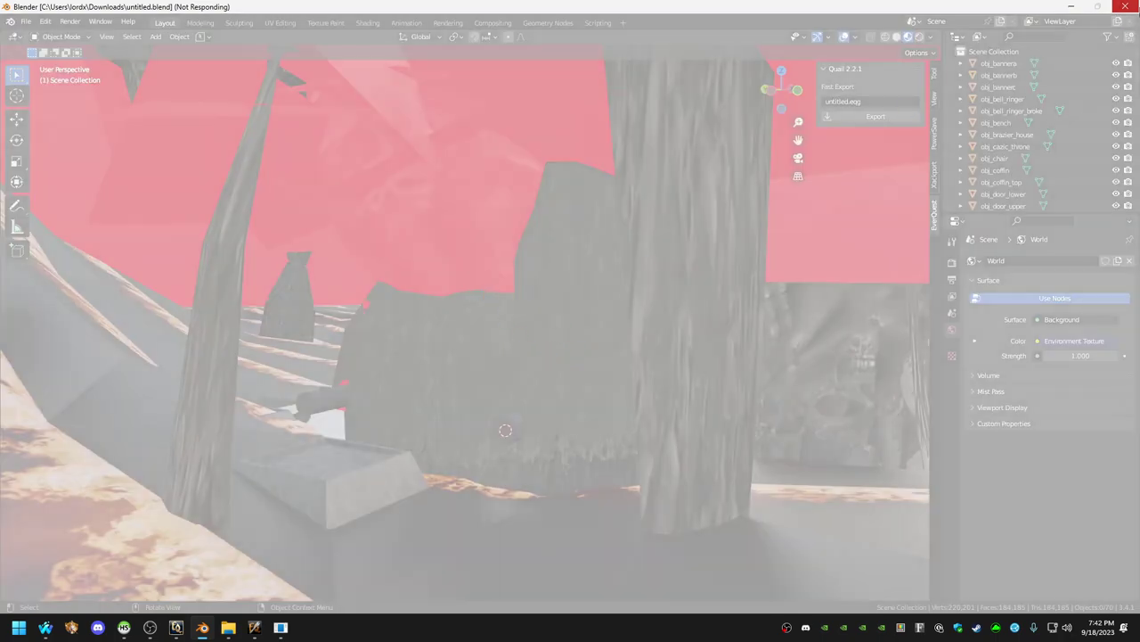
Close the unresponsive Blender and search the Start menu for 'blender' to relaunch it.
left_click(560, 343)
left_click(575, 320)
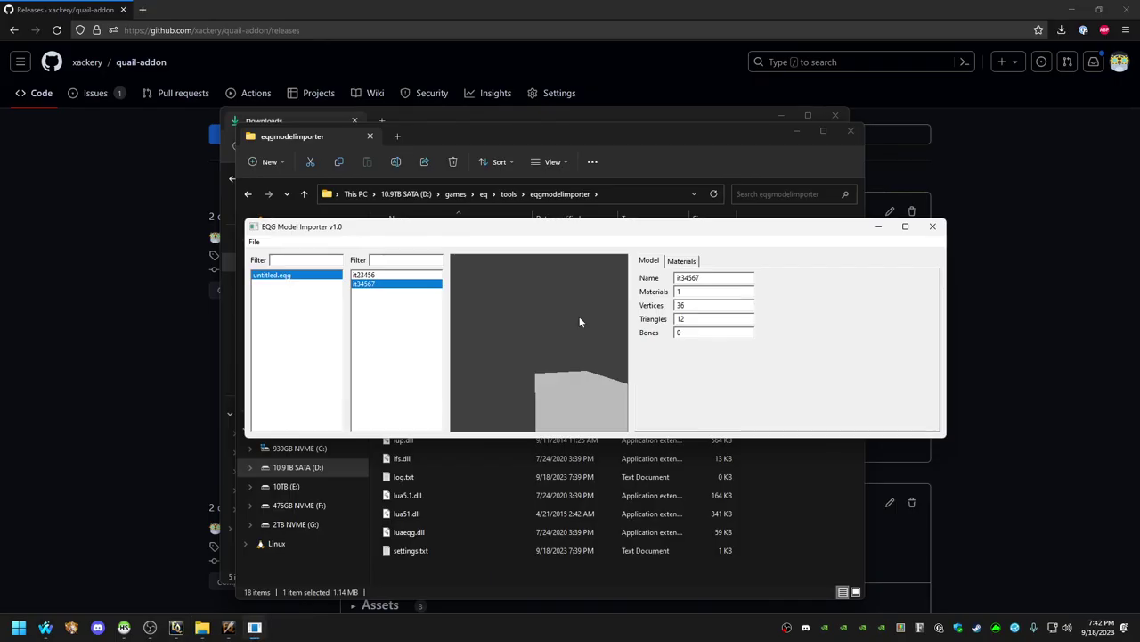
left_click(18, 626)
type("blender")
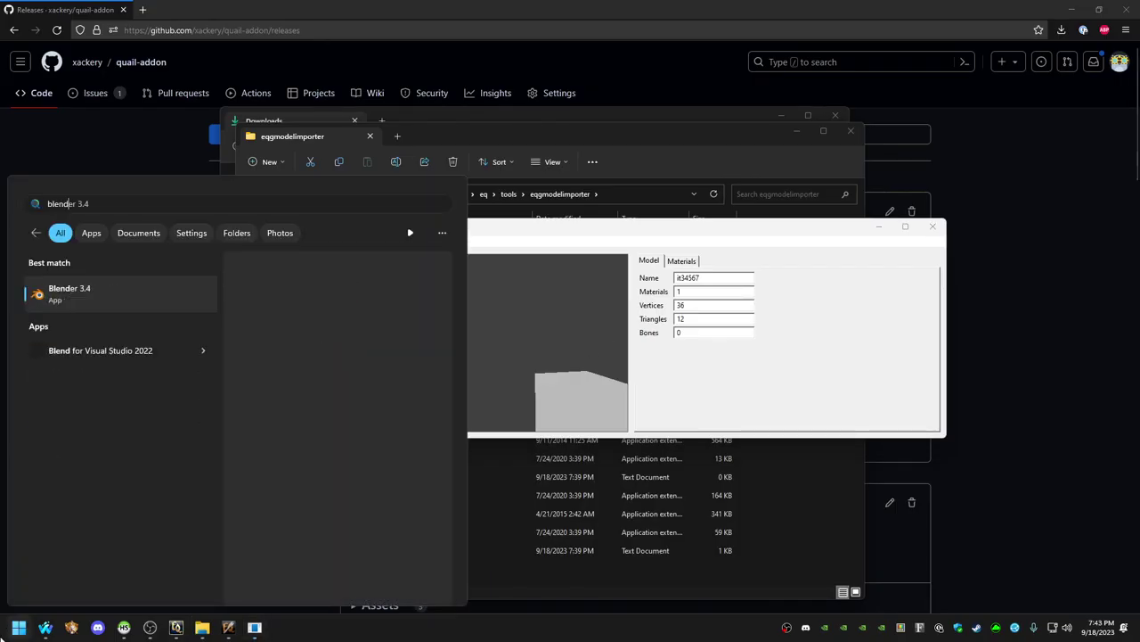